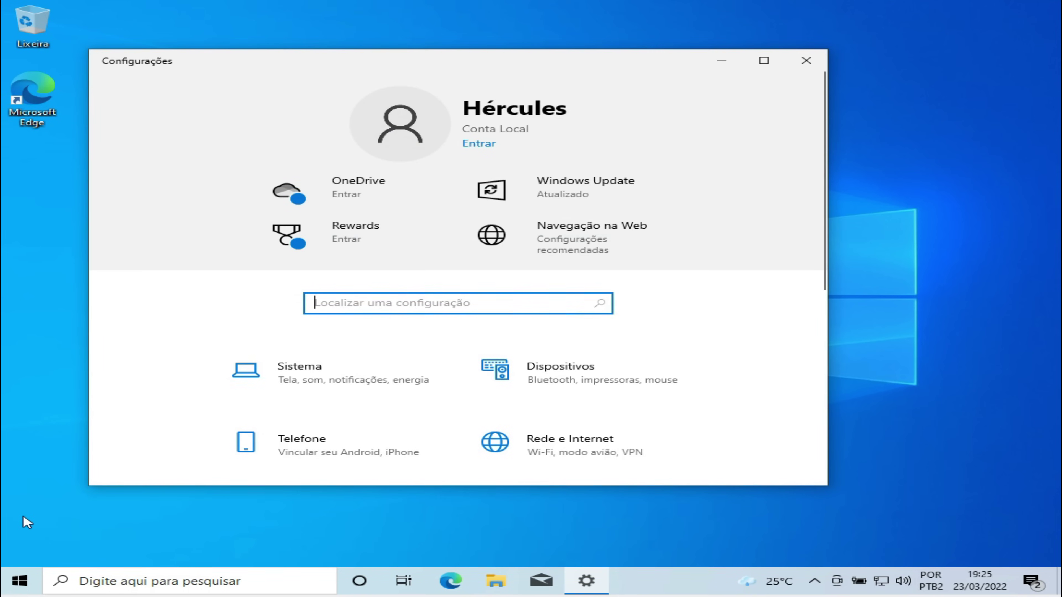
# Check for Windows updates in the update and security settings, and close the settings window.
pyautogui.scroll(-6, 561, 244)
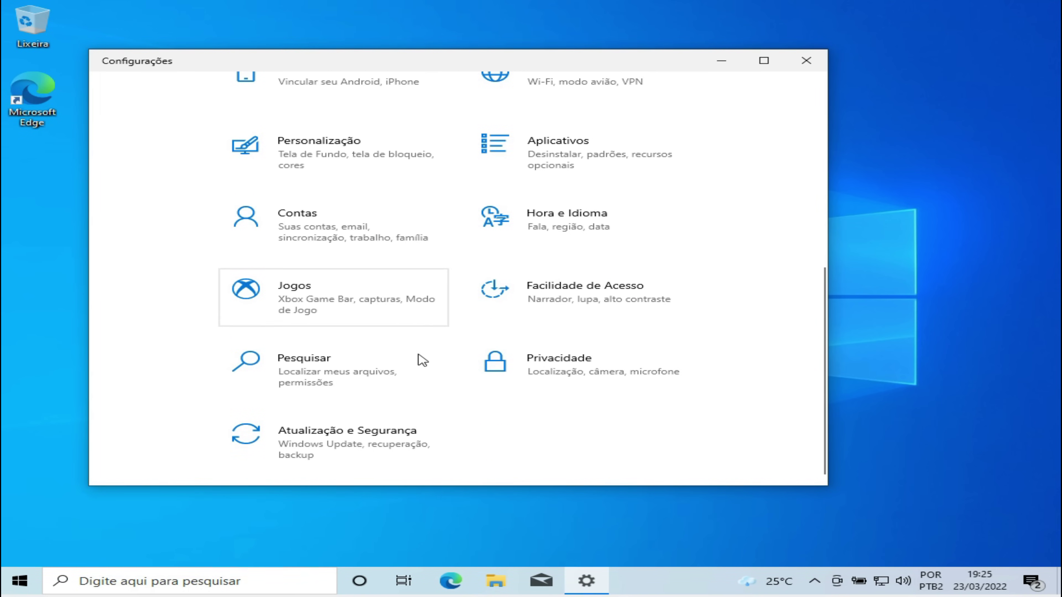
pyautogui.click(337, 450)
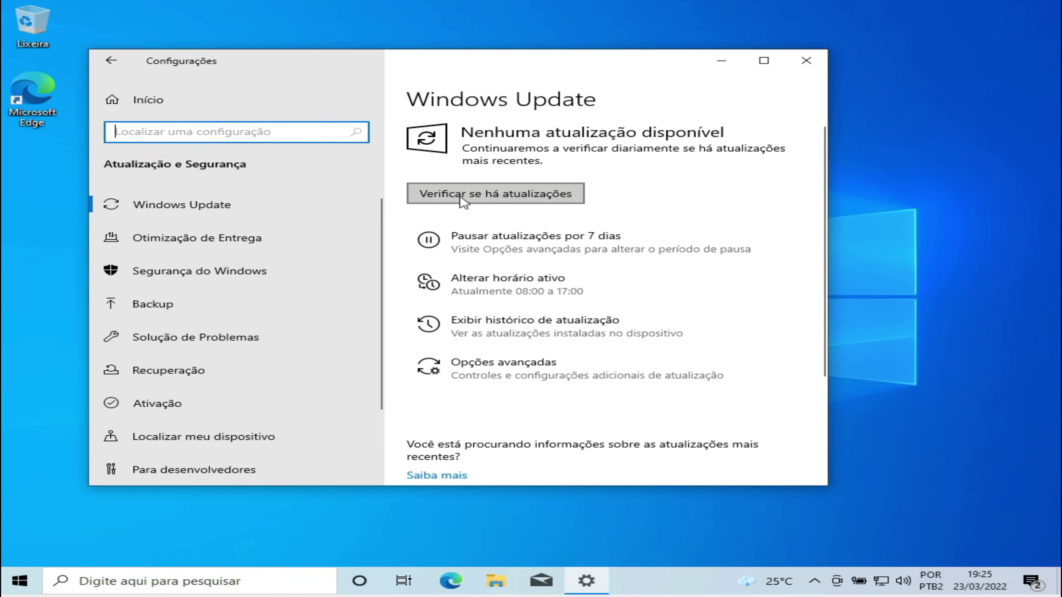
pyautogui.click(459, 198)
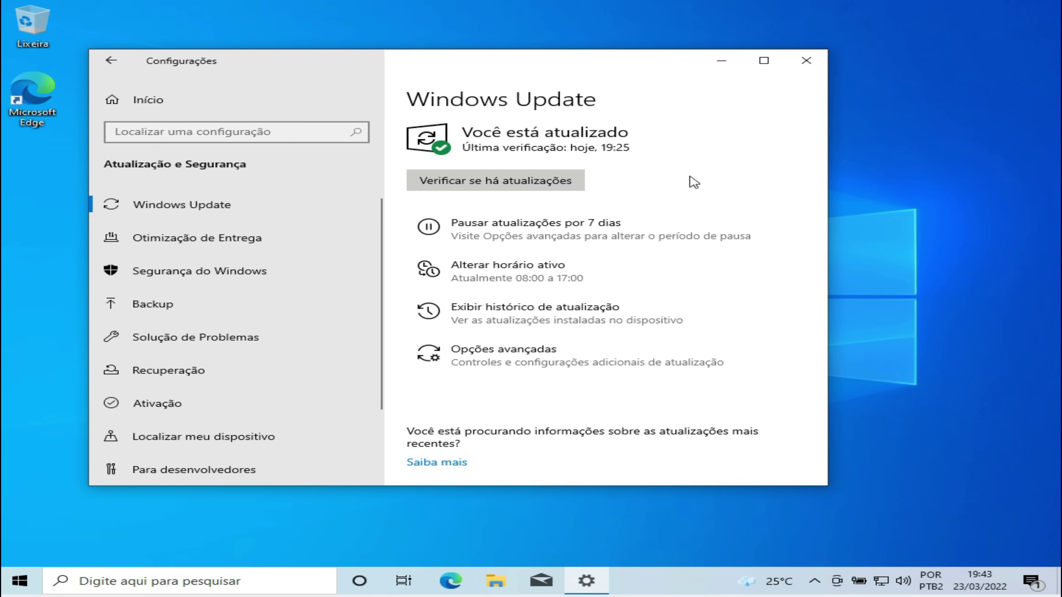
pyautogui.hotkey('alt', 'F4')
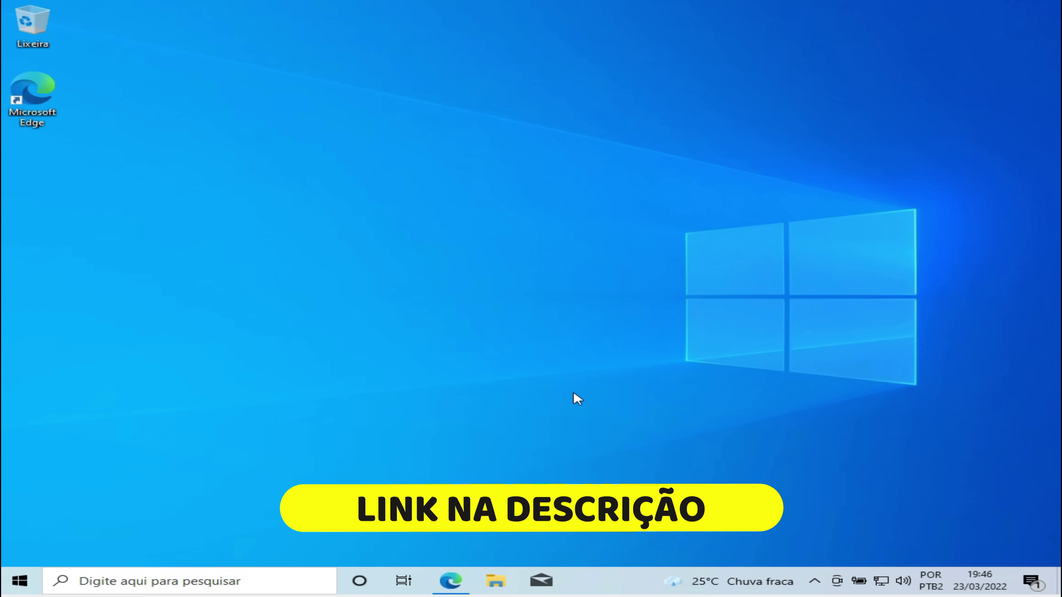
# Switch to Microsoft Edge and download the Pack Pós Formatação 1.0 (BETA) from its article page once the download link is released.
pyautogui.click(450, 581)
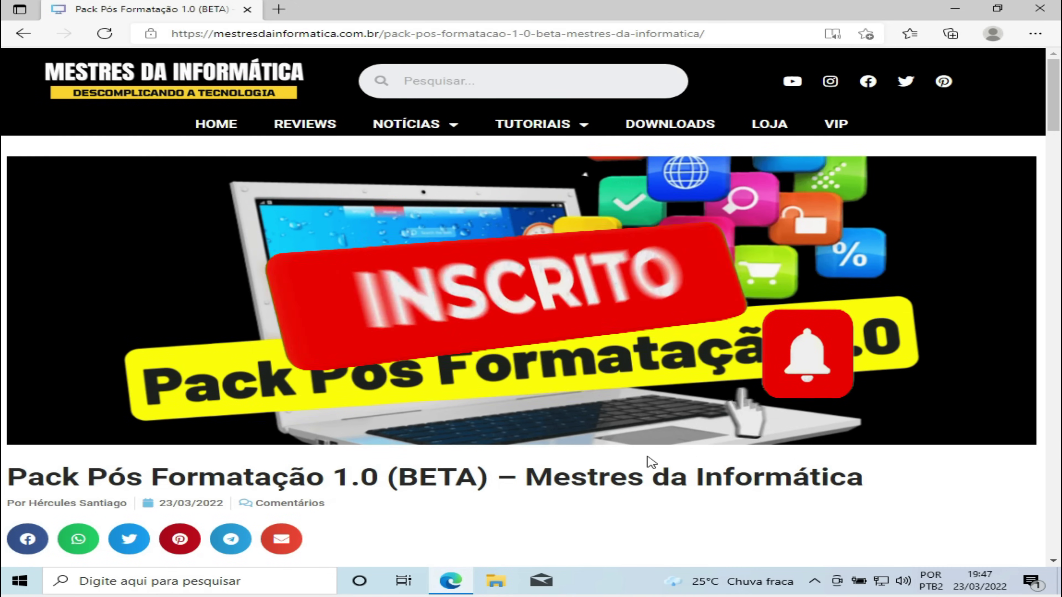
pyautogui.scroll(-20, 651, 462)
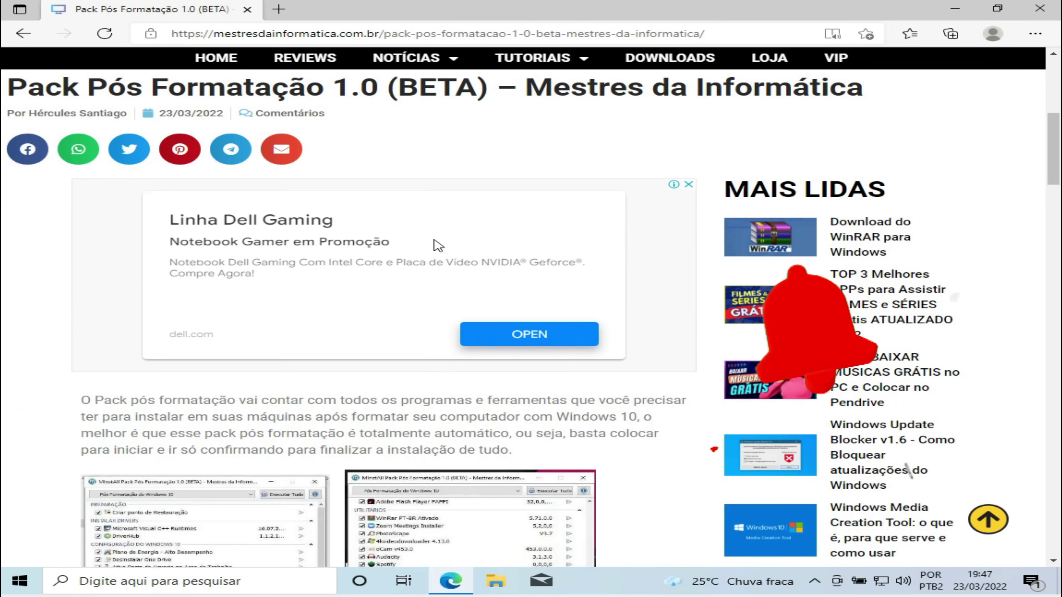
pyautogui.scroll(-8, 518, 204)
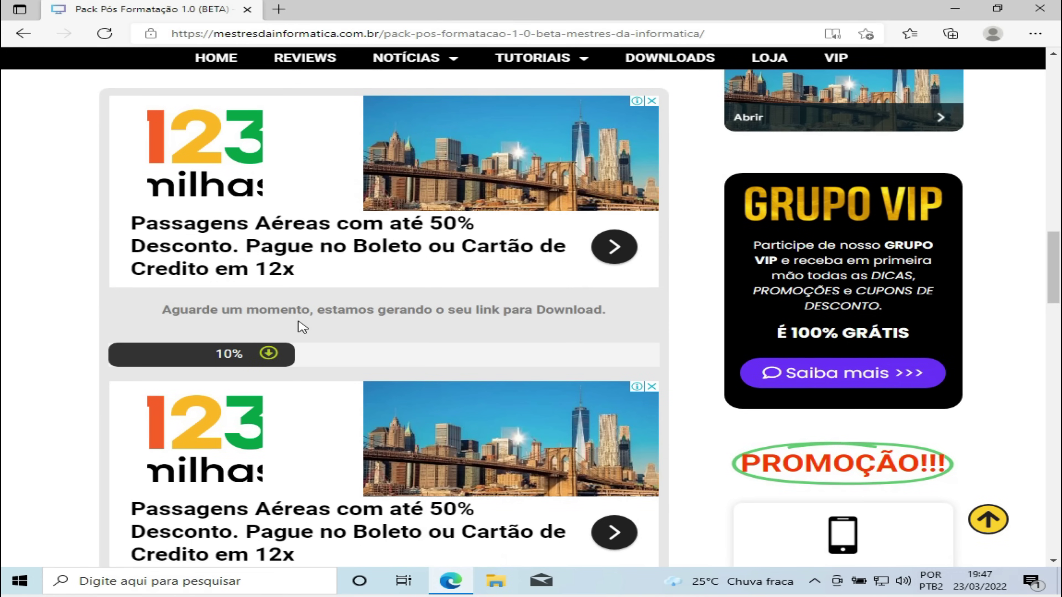
pyautogui.scroll(-2, 422, 333)
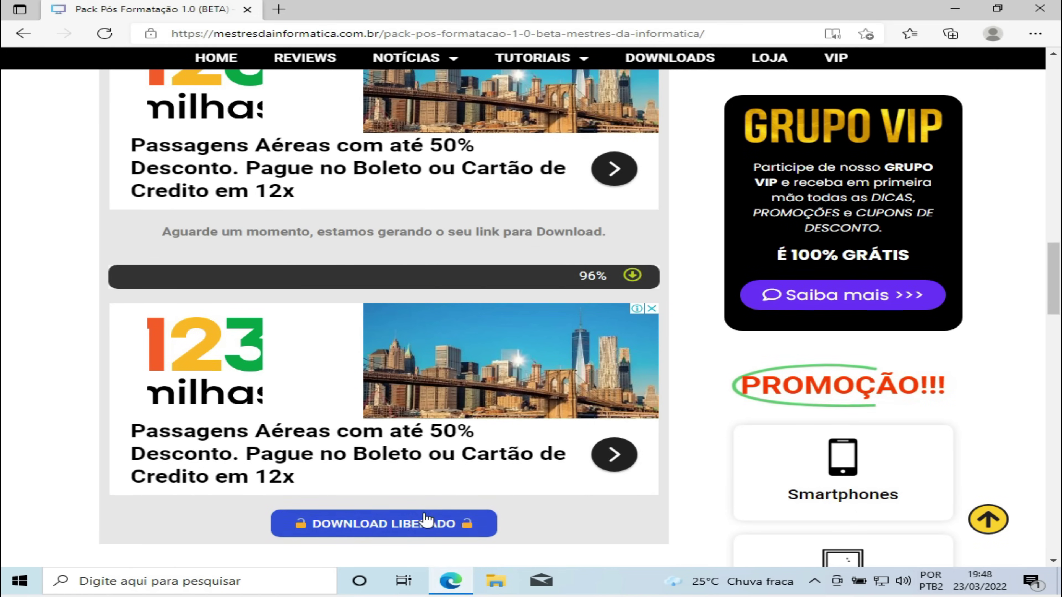
pyautogui.scroll(-2, 414, 531)
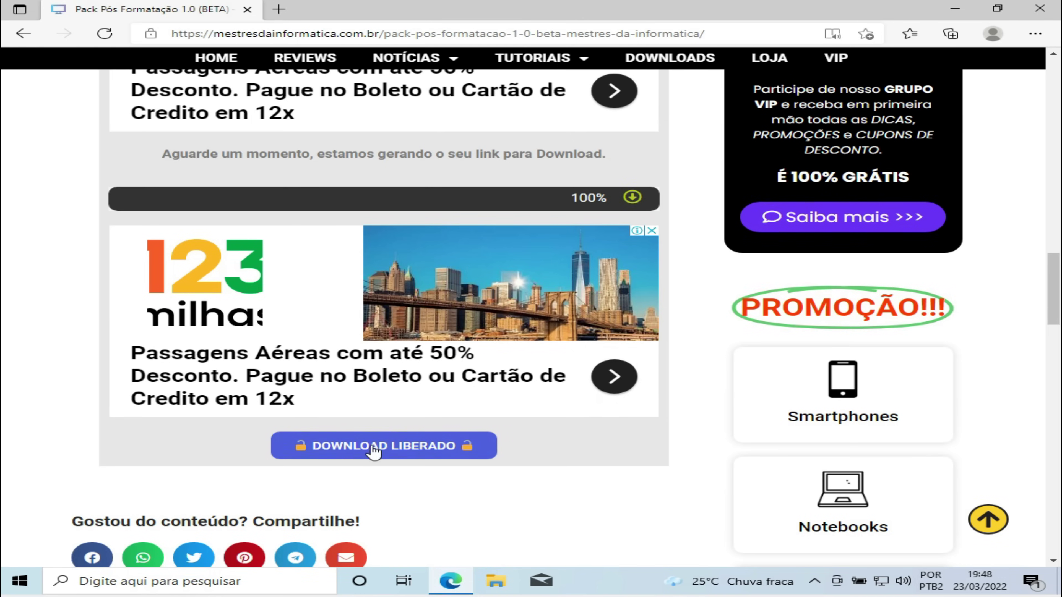
pyautogui.click(393, 447)
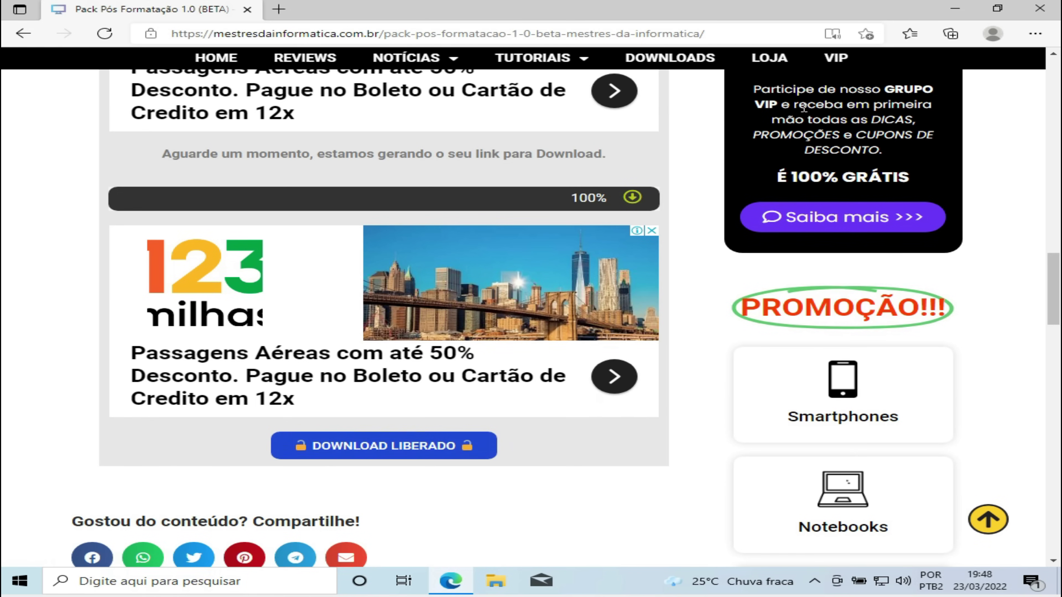
# Place the Pack Pós Formatação 1.0 (BETA) archive from the Documents folder on the desktop, apart from the other icons.
pyautogui.click(950, 12)
pyautogui.click(506, 572)
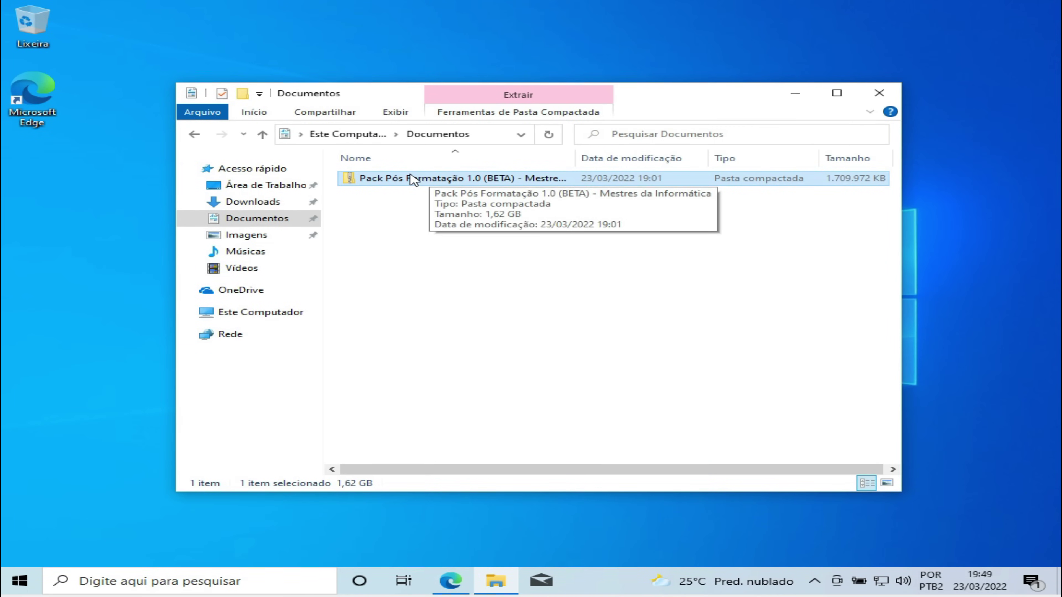
pyautogui.click(878, 93)
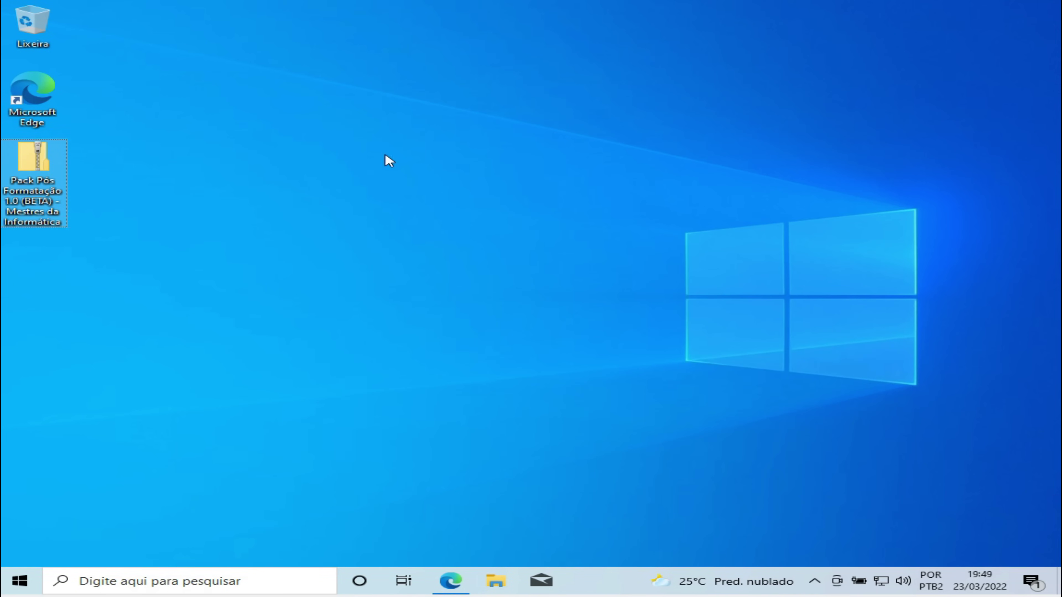
pyautogui.moveTo(34, 168); pyautogui.dragTo(384, 167)
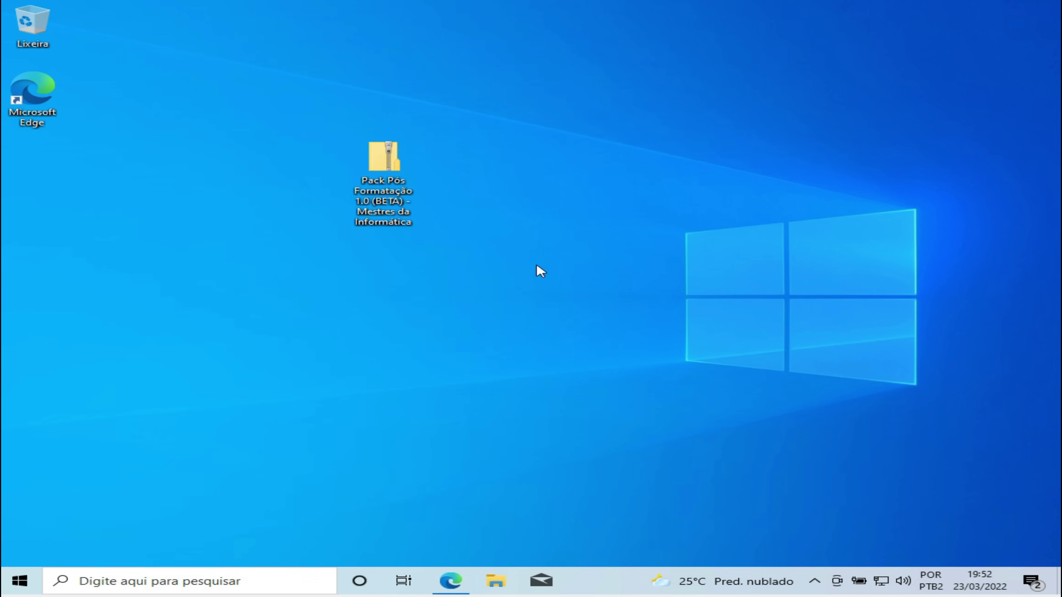
# Turn off real-time protection in the Windows Security virus and threat protection settings, allowing the app to make changes.
pyautogui.click(814, 580)
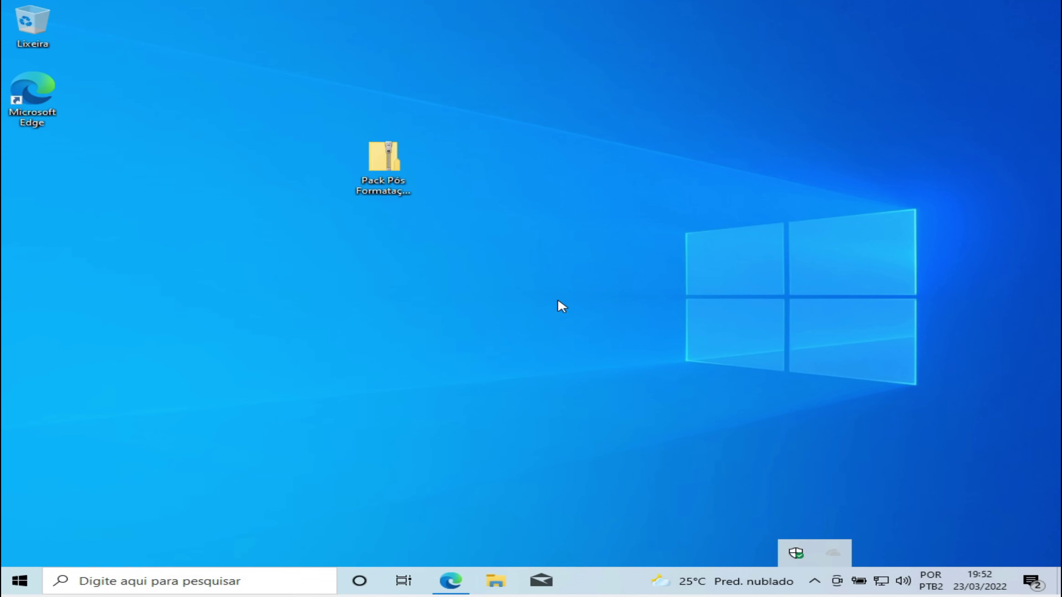
pyautogui.click(741, 269)
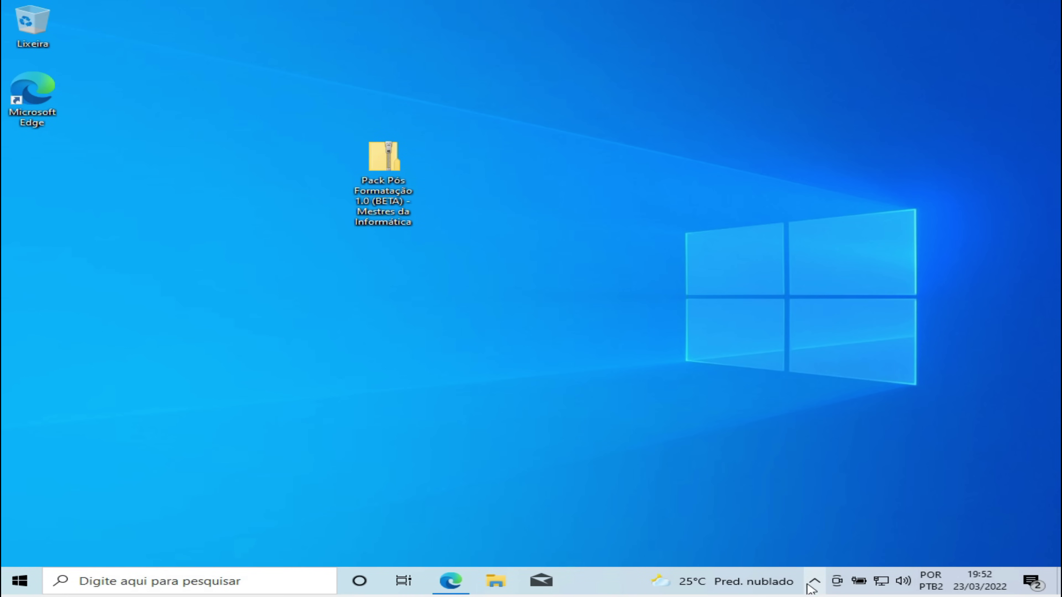
pyautogui.click(816, 586)
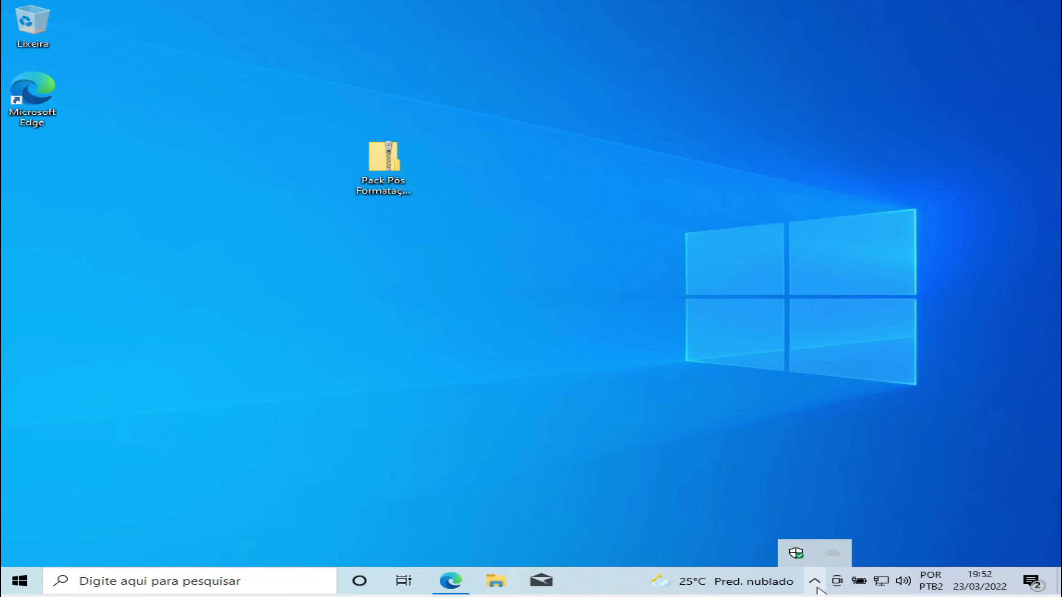
pyautogui.click(797, 554)
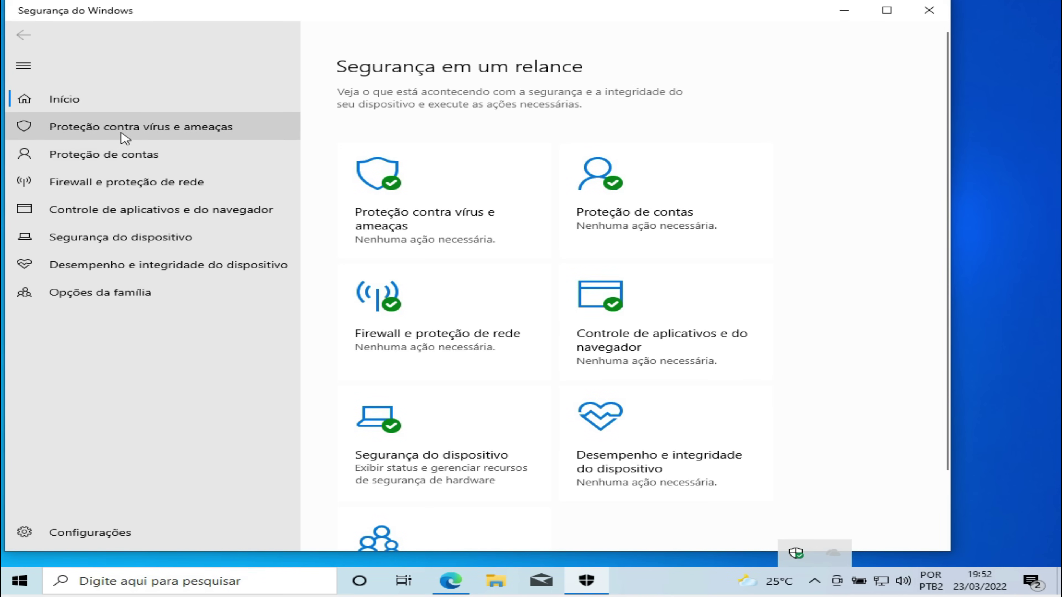
pyautogui.click(125, 130)
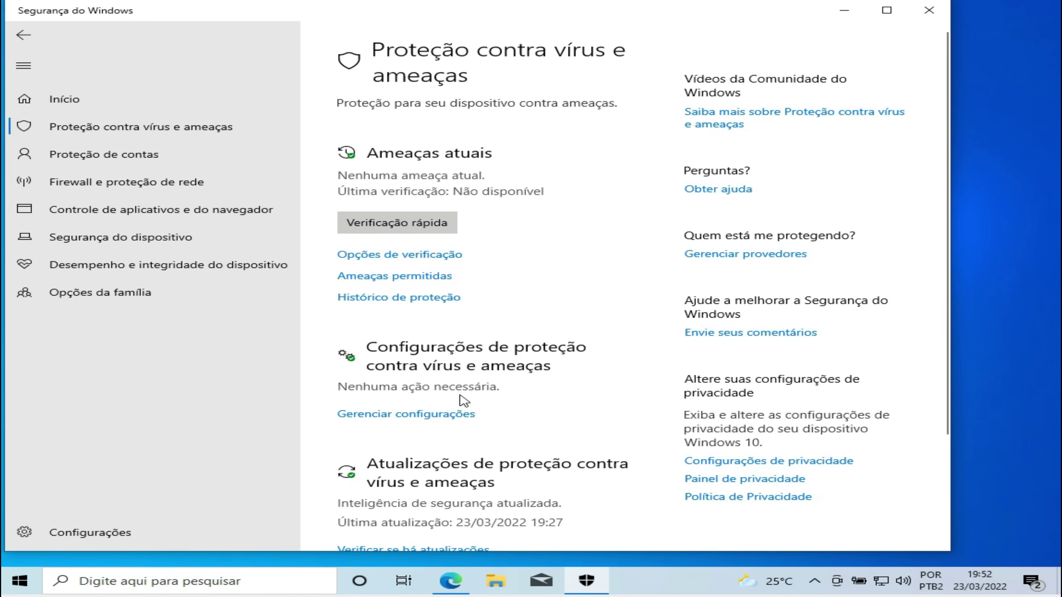
pyautogui.click(426, 416)
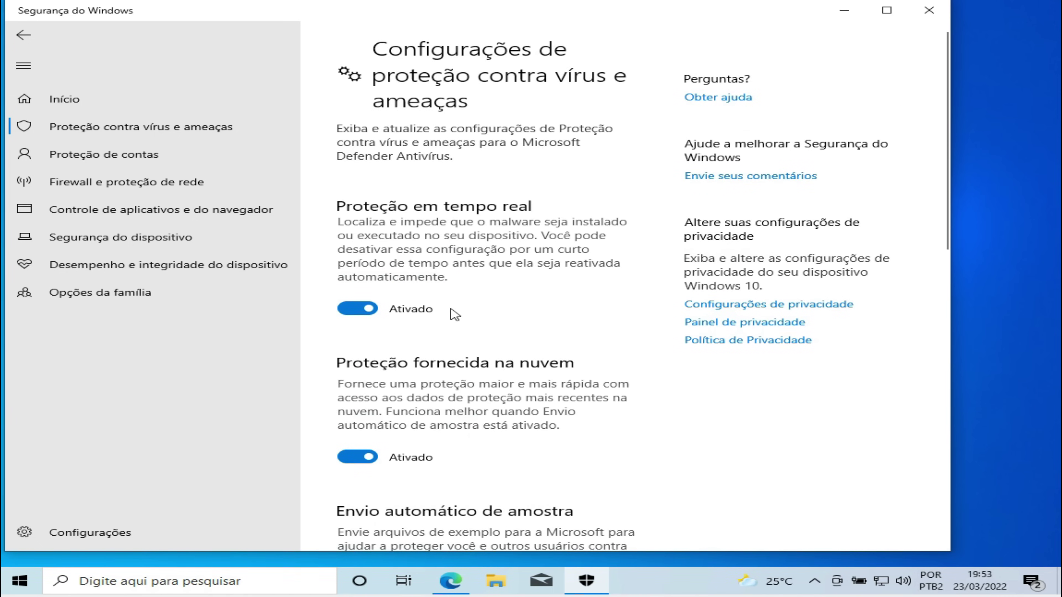
pyautogui.click(354, 310)
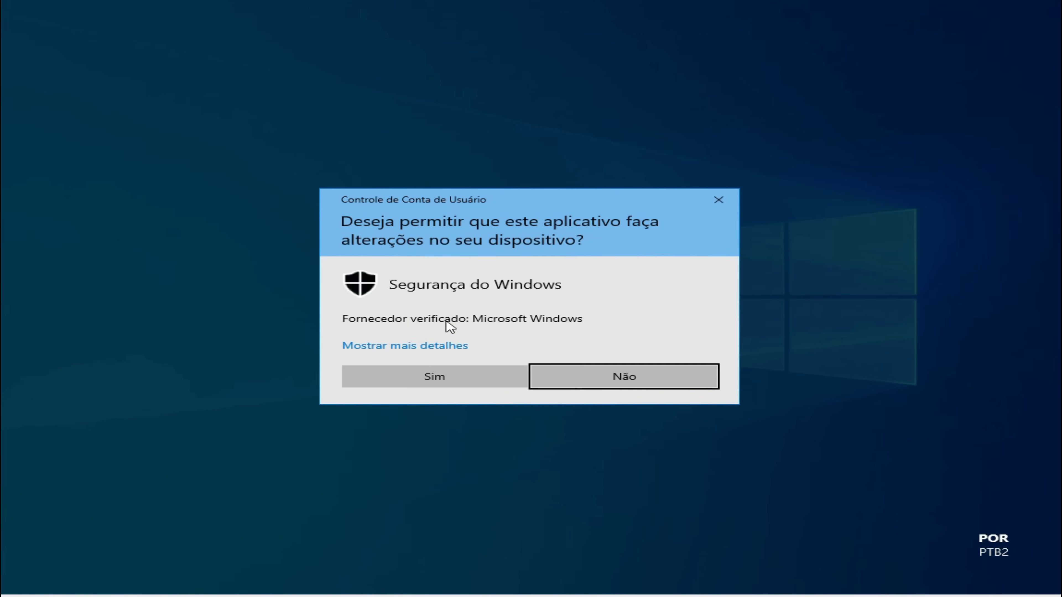
pyautogui.click(450, 378)
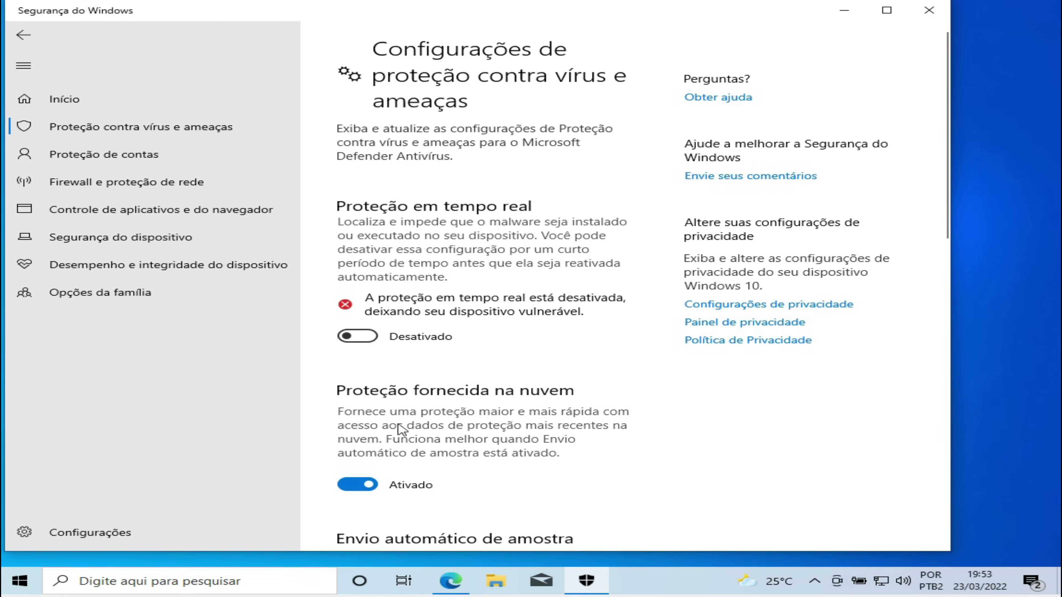
# Turn off cloud-delivered protection, close Windows Security and dismiss the antivirus notification.
pyautogui.click(358, 485)
pyautogui.scroll(-5, 500, 434)
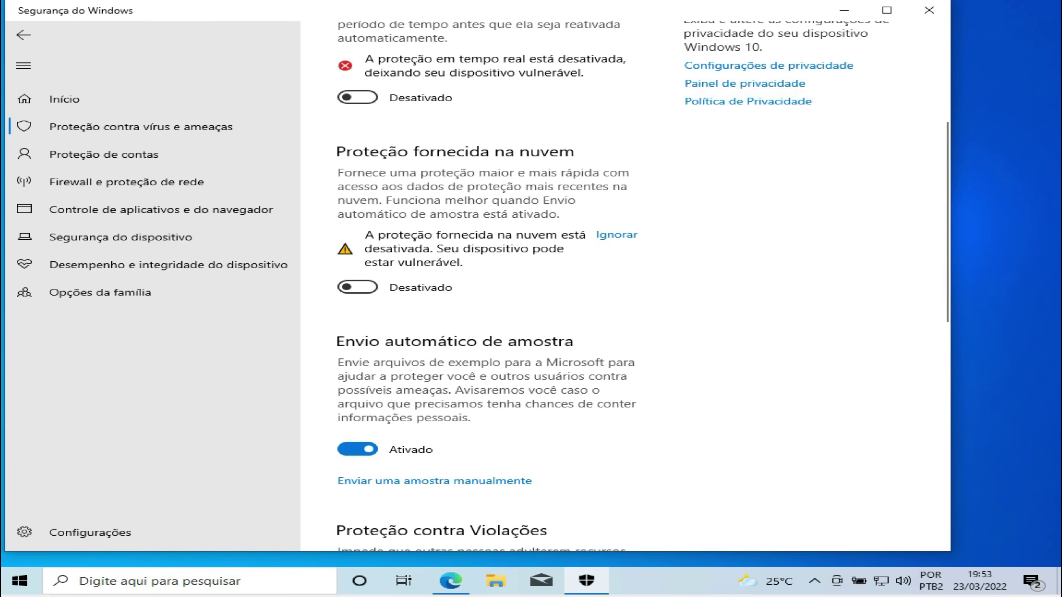
pyautogui.scroll(6, 500, 293)
pyautogui.click(929, 10)
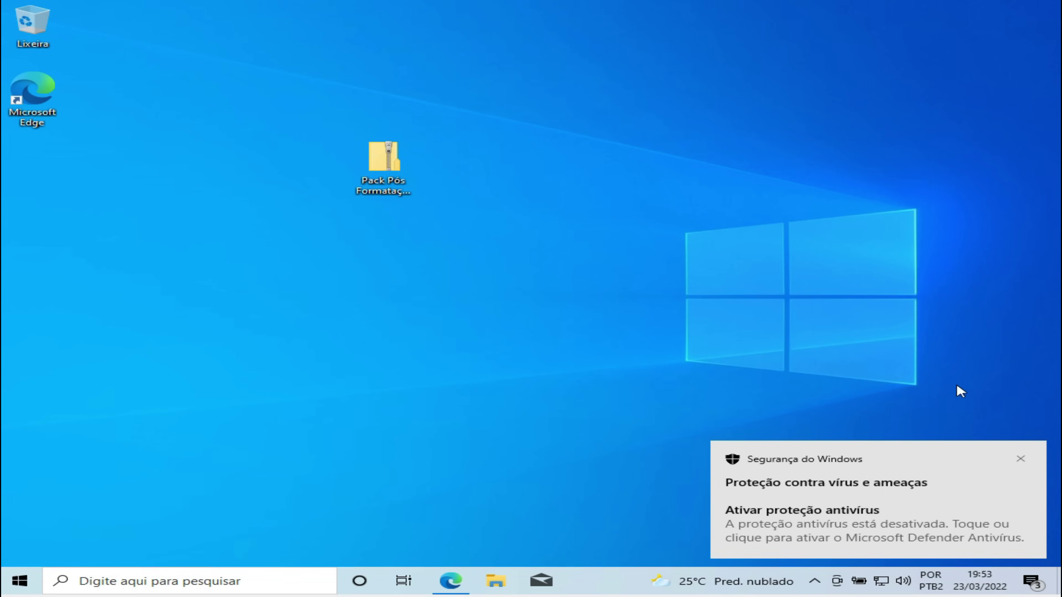
pyautogui.click(1021, 459)
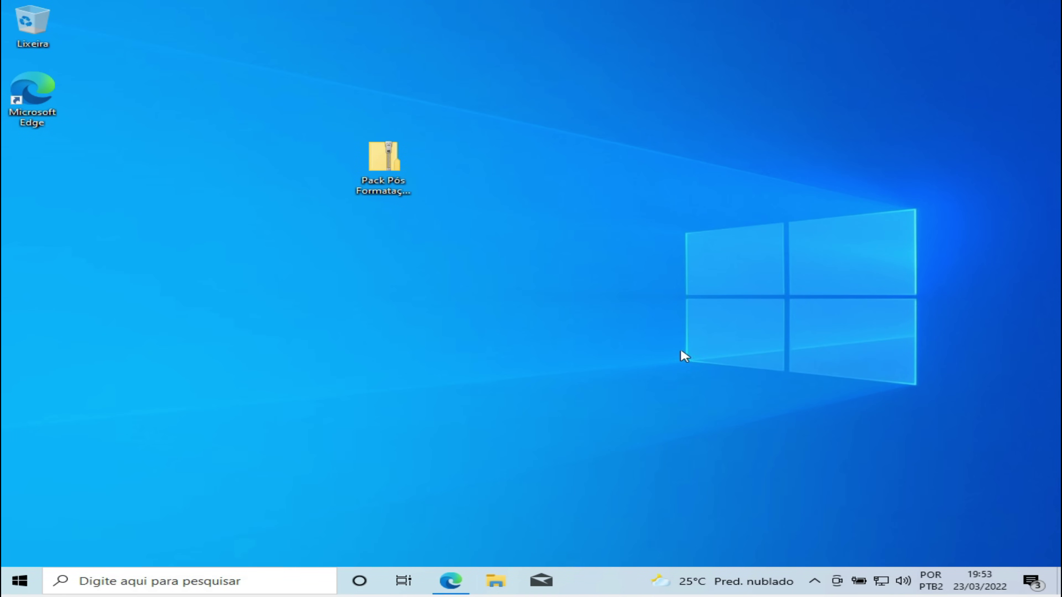
# Extract all files of the Pack Pós Formatação archive to the suggested desktop folder, showing the extracted files when complete.
pyautogui.rightClick(392, 175)
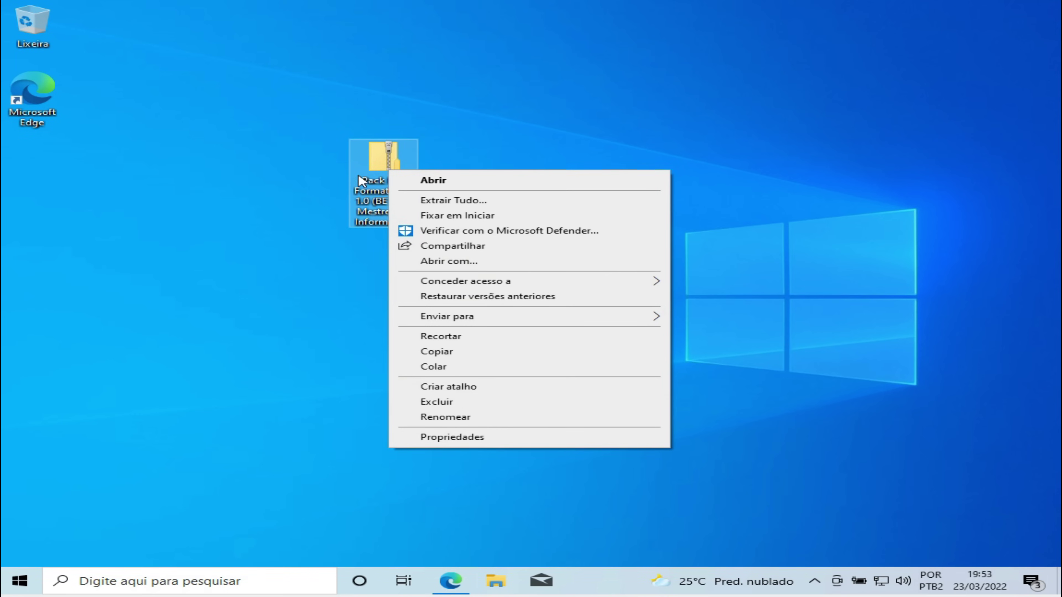
pyautogui.click(448, 201)
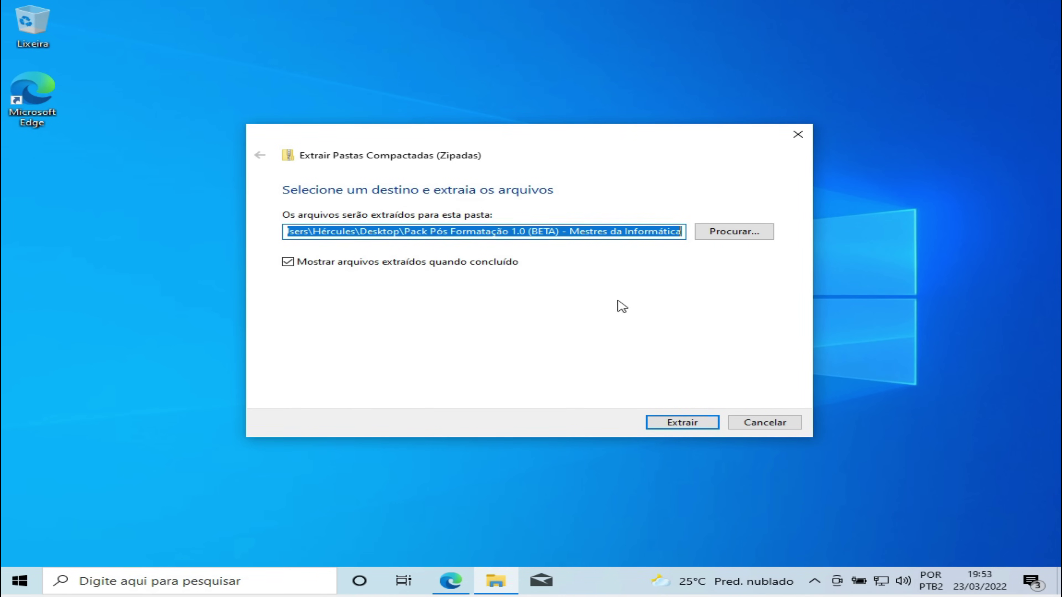
pyautogui.click(680, 427)
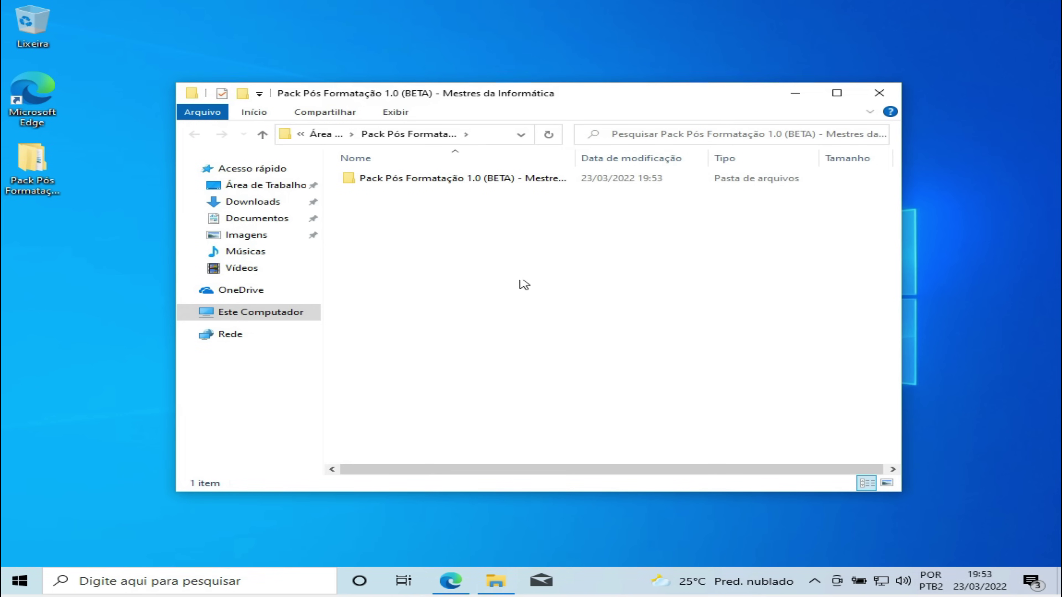
# Run Executar from the extracted pack's inner folder with permission to make changes, and close the folder window.
pyautogui.moveTo(519, 101)
pyautogui.mouseDown()
pyautogui.moveTo(481, 94)
pyautogui.moveTo(521, 89)
pyautogui.mouseUp()
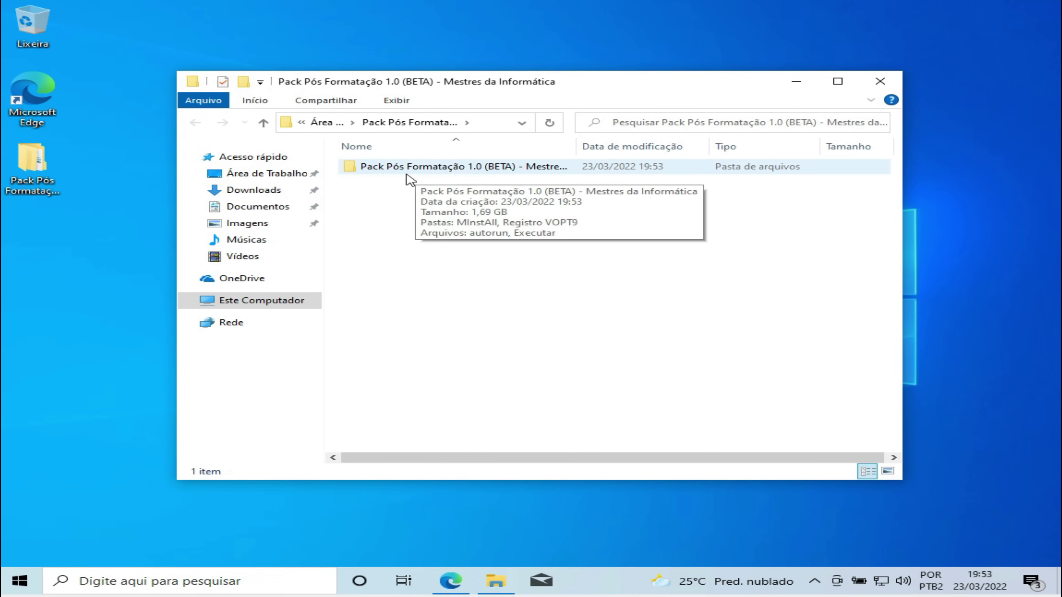
pyautogui.doubleClick(421, 169)
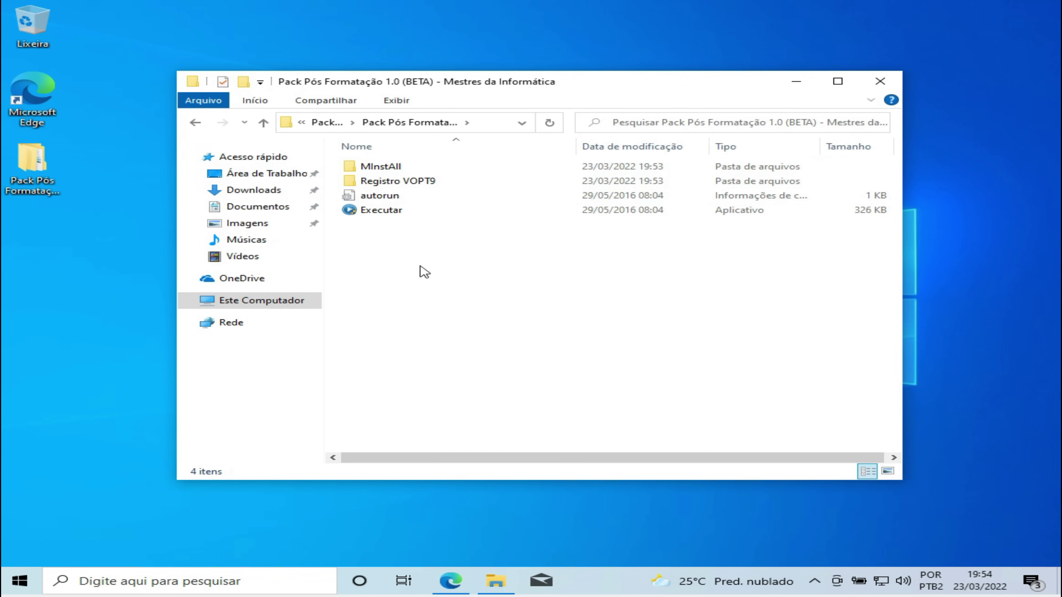
pyautogui.doubleClick(381, 210)
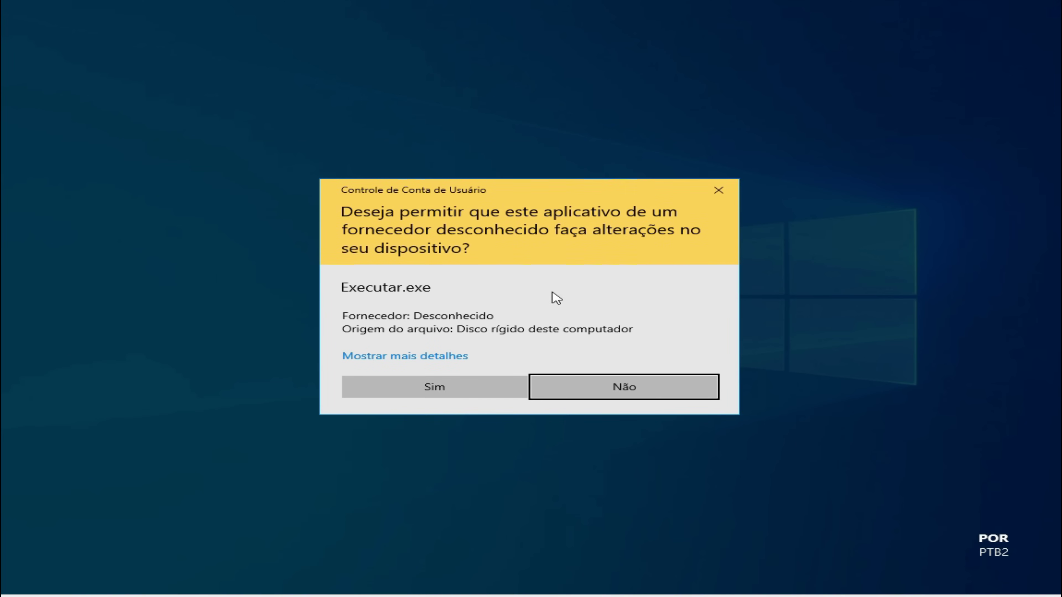
pyautogui.click(443, 387)
pyautogui.click(880, 81)
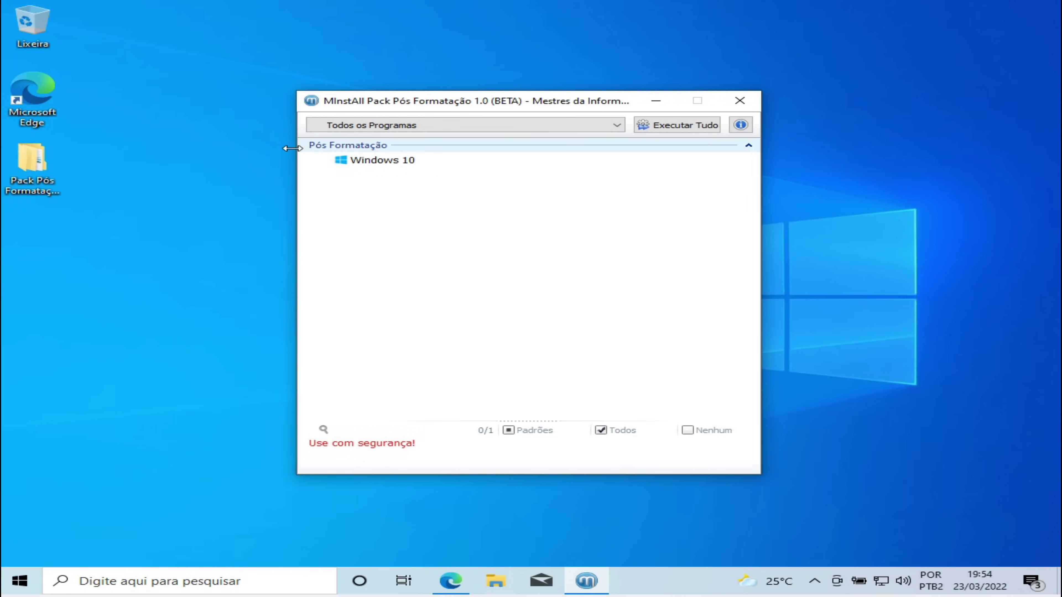
# Open the Windows 10 post-format list in MInstAll and review its preparation, driver and configuration items.
pyautogui.click(337, 159)
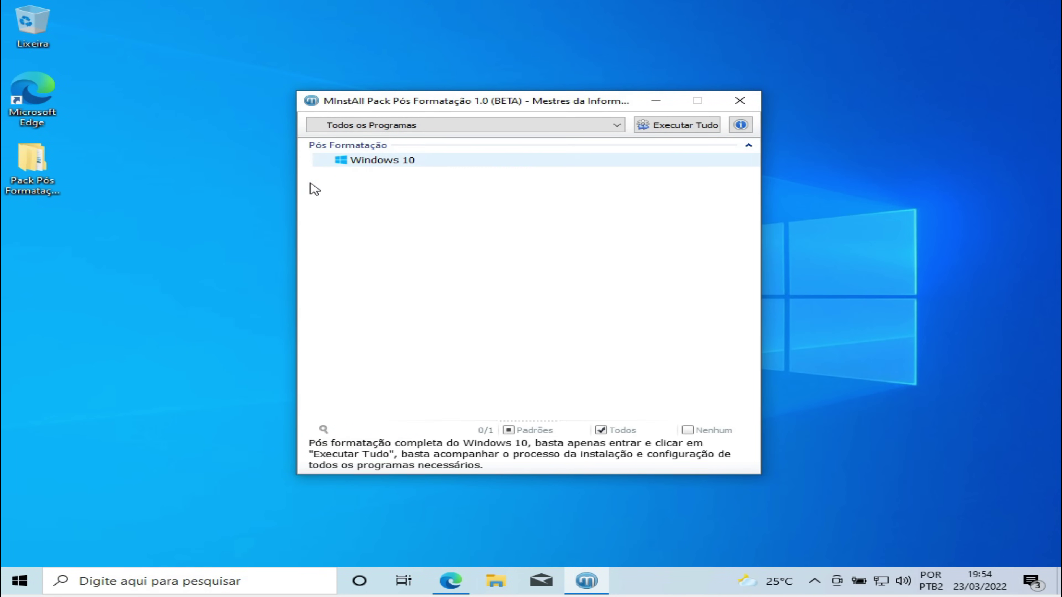
pyautogui.doubleClick(402, 161)
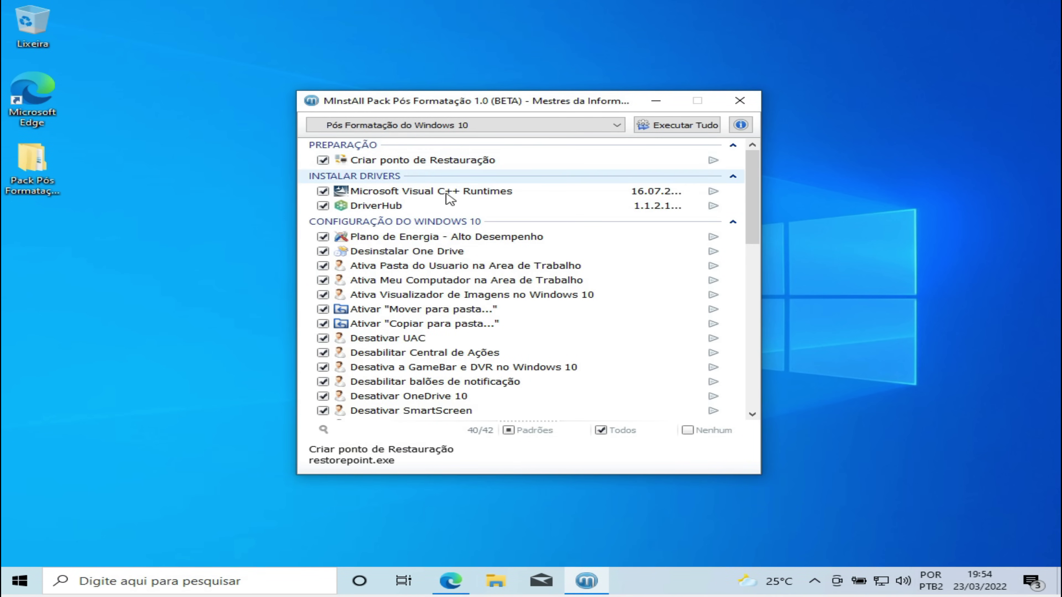
pyautogui.scroll(-4, 505, 253)
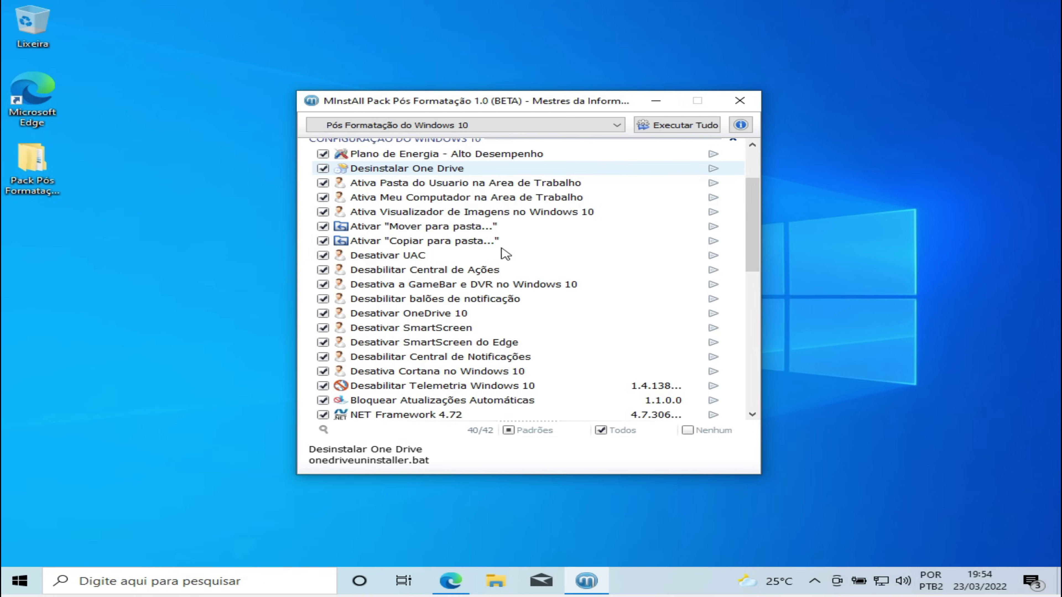
pyautogui.scroll(4, 501, 250)
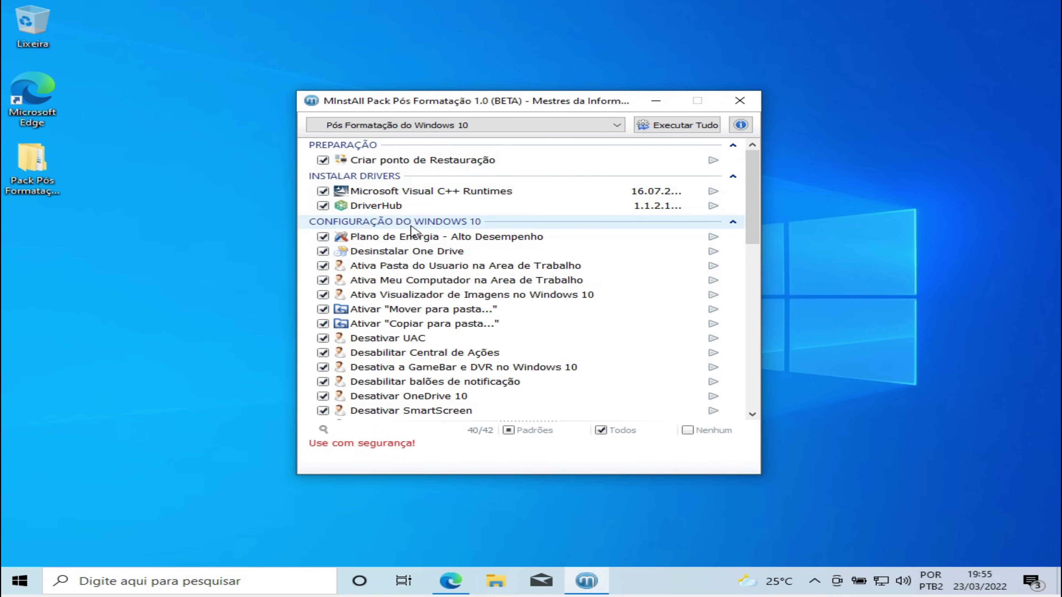
# Review the whole post-format list, covering the Windows 10 configuration, browser, utilities, office, antivirus, maintenance and completion items.
pyautogui.scroll(-8, 420, 251)
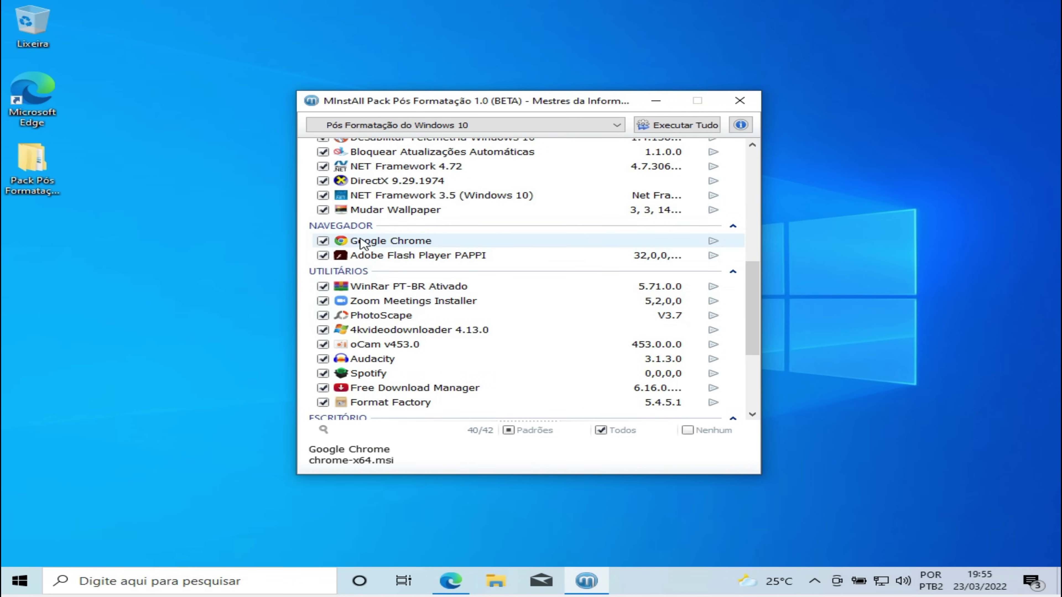
pyautogui.scroll(-2, 360, 242)
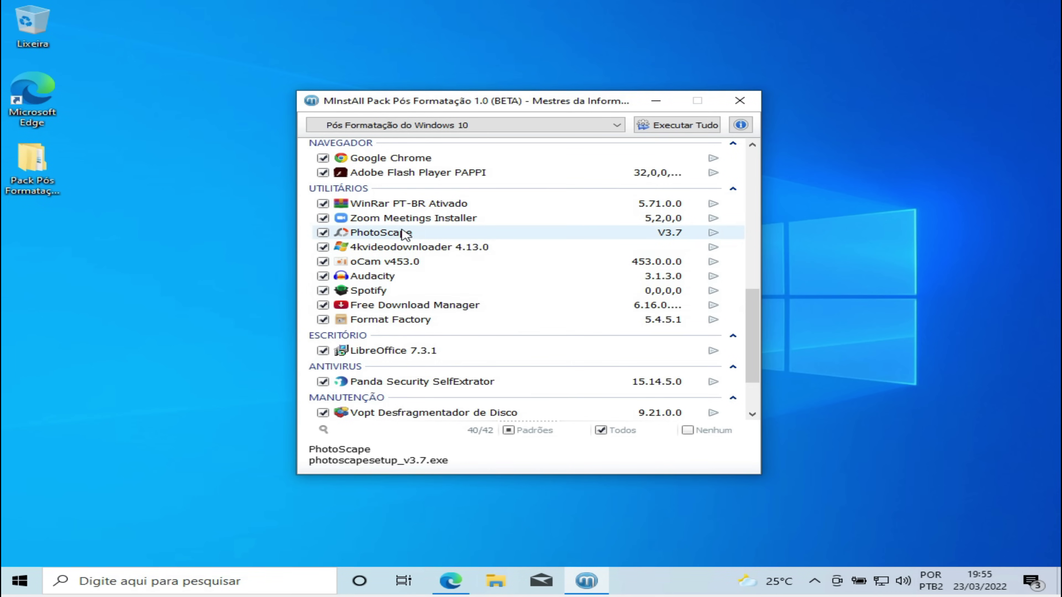
pyautogui.scroll(-2, 393, 241)
pyautogui.scroll(1, 497, 212)
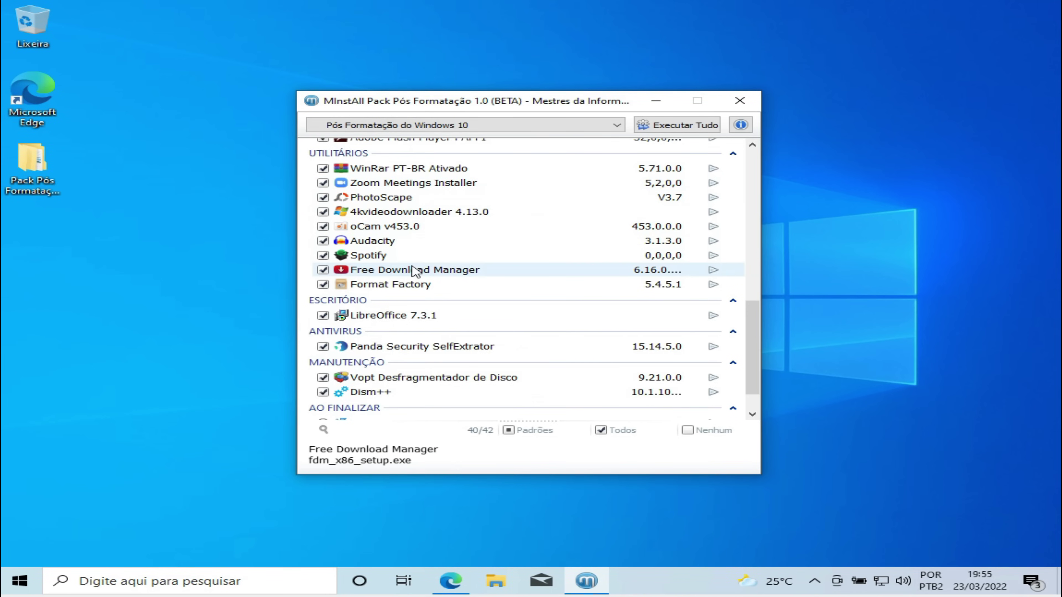
pyautogui.scroll(-1, 477, 225)
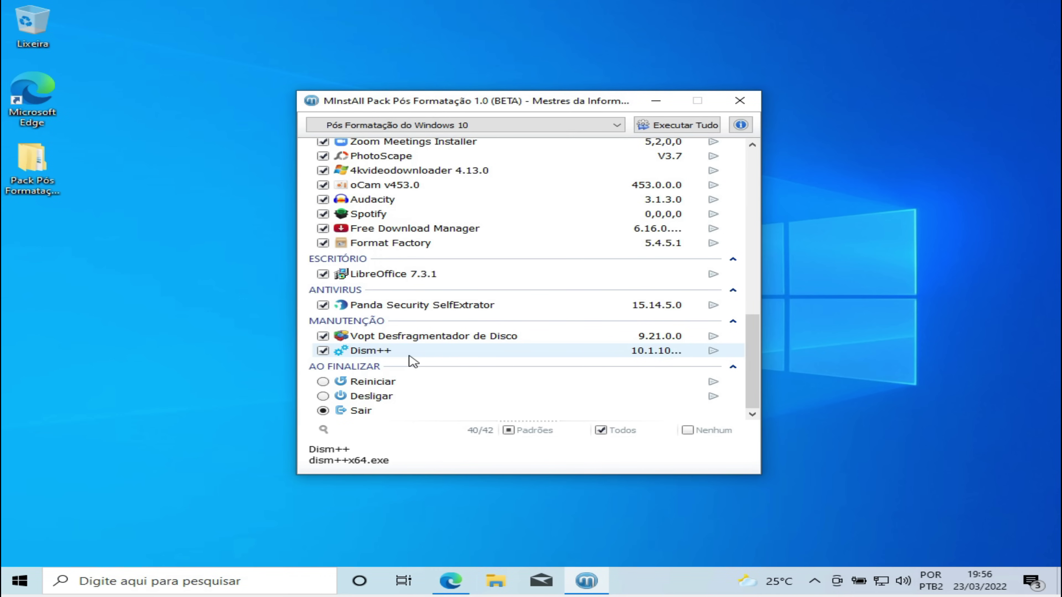
pyautogui.scroll(15, 413, 360)
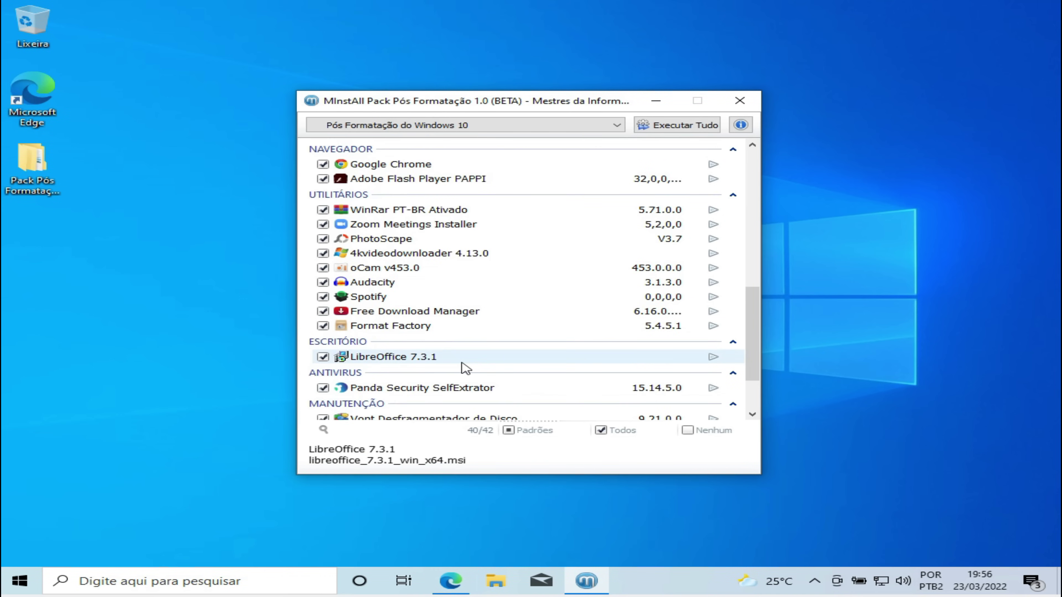
pyautogui.scroll(1, 462, 242)
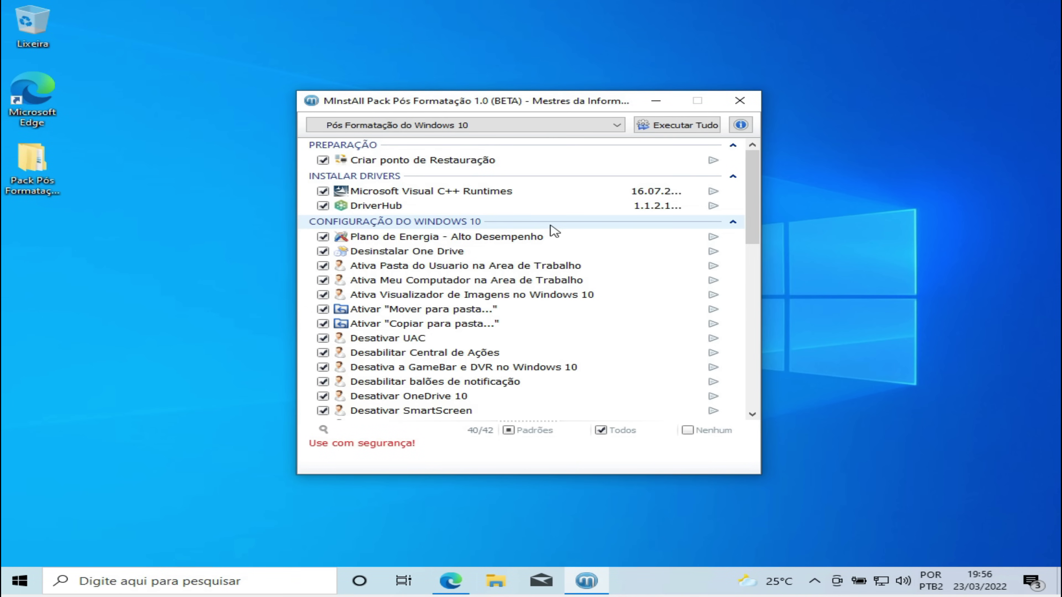
pyautogui.scroll(-2, 531, 332)
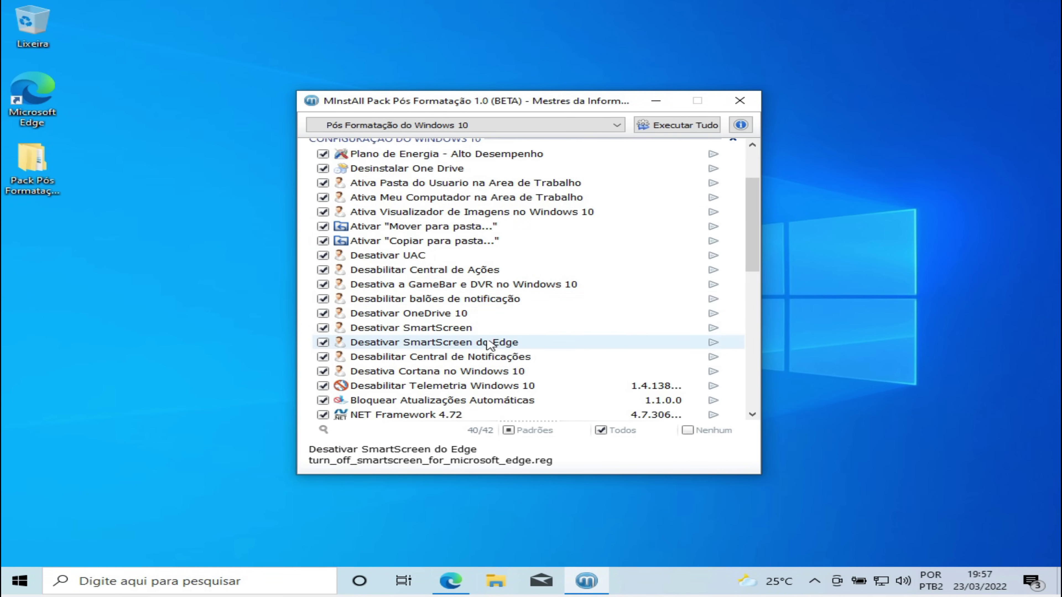
pyautogui.scroll(2, 466, 248)
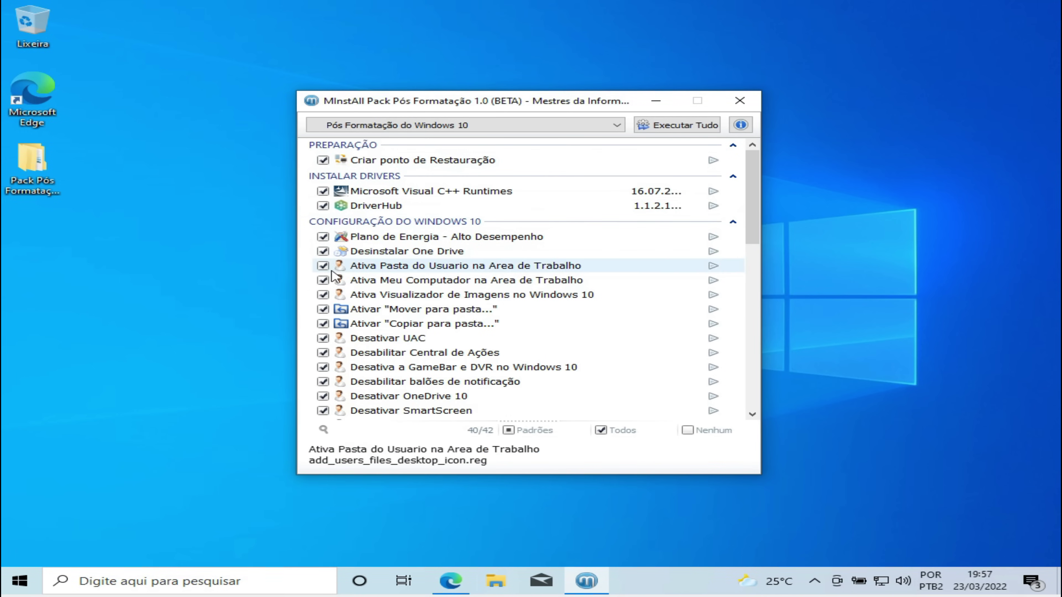
pyautogui.scroll(-3, 349, 289)
pyautogui.scroll(-4, 346, 226)
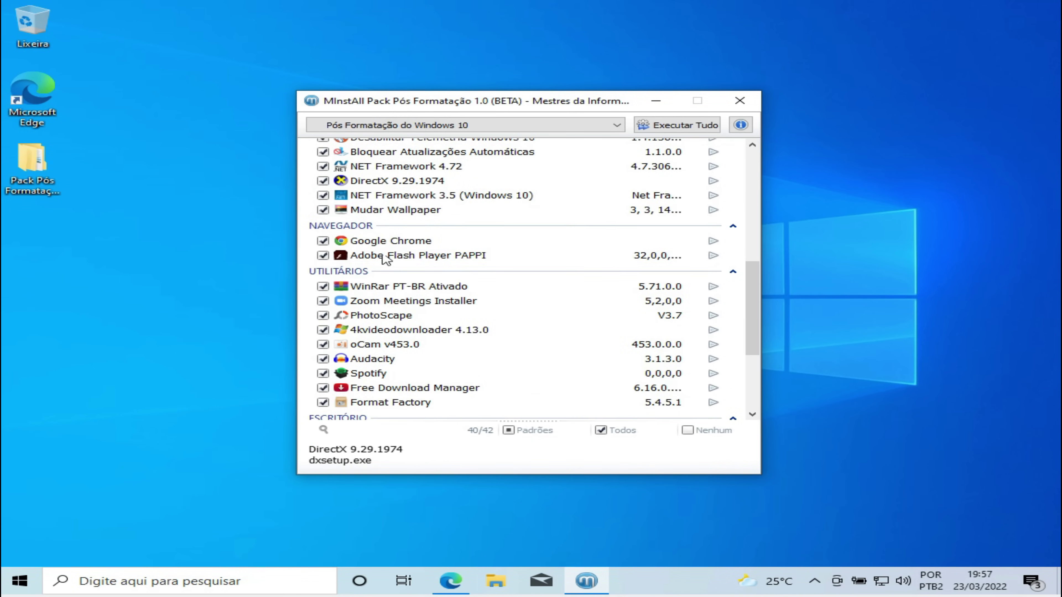
pyautogui.scroll(-3, 433, 289)
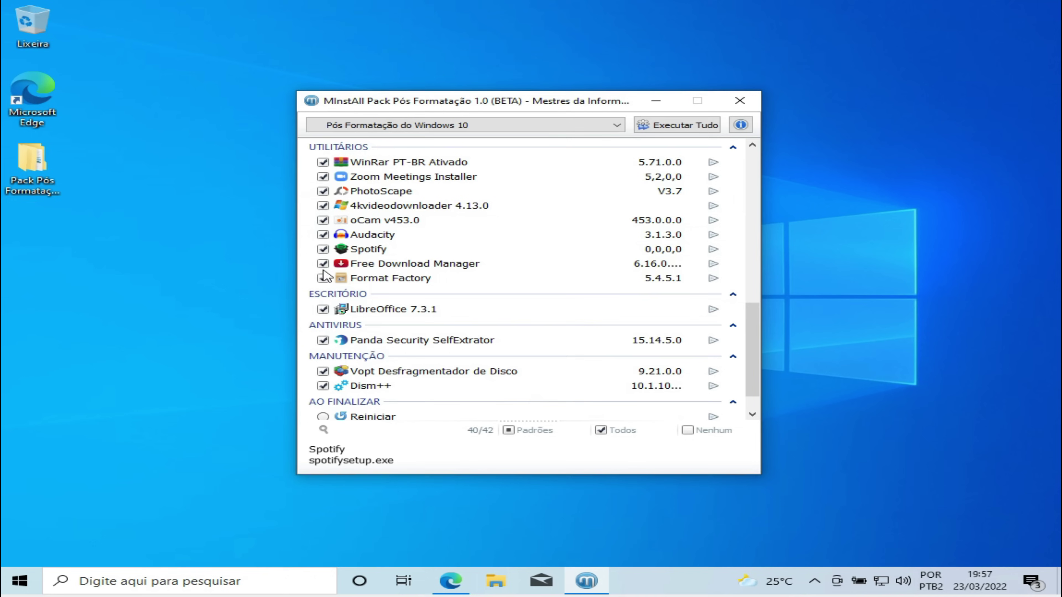
# Deselect 4kvideodownloader, PhotoScape and Audacity in the utilities group, and select all items again.
pyautogui.scroll(2, 416, 204)
pyautogui.click(323, 288)
pyautogui.click(322, 273)
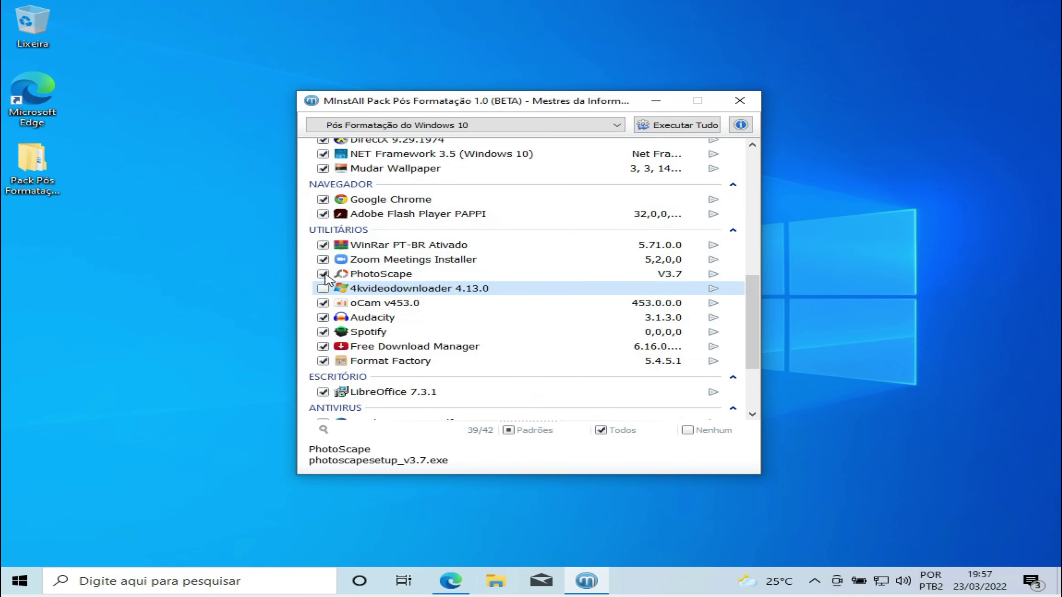
pyautogui.click(323, 317)
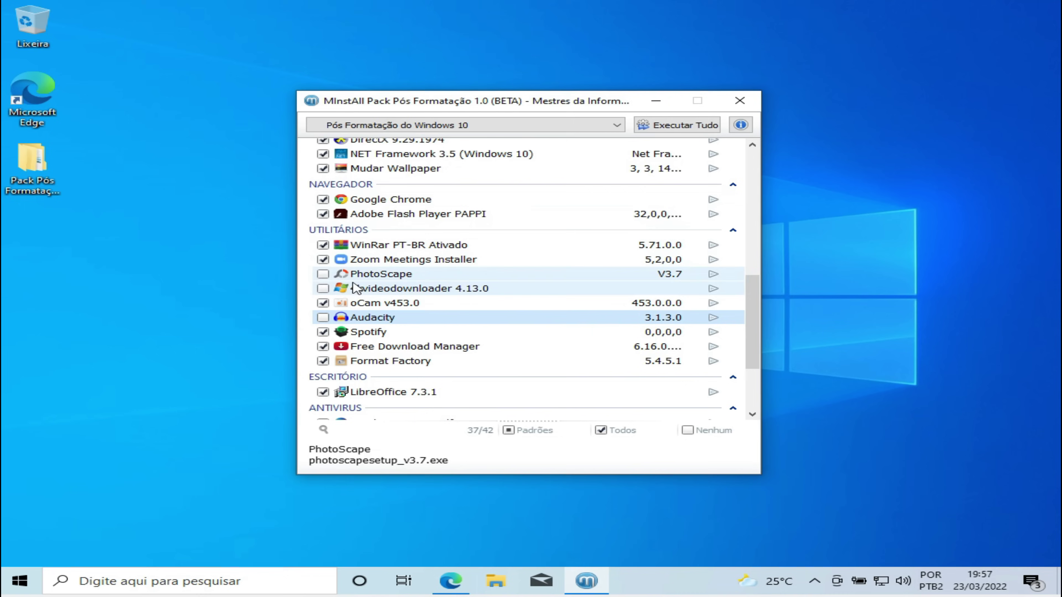
pyautogui.click(600, 430)
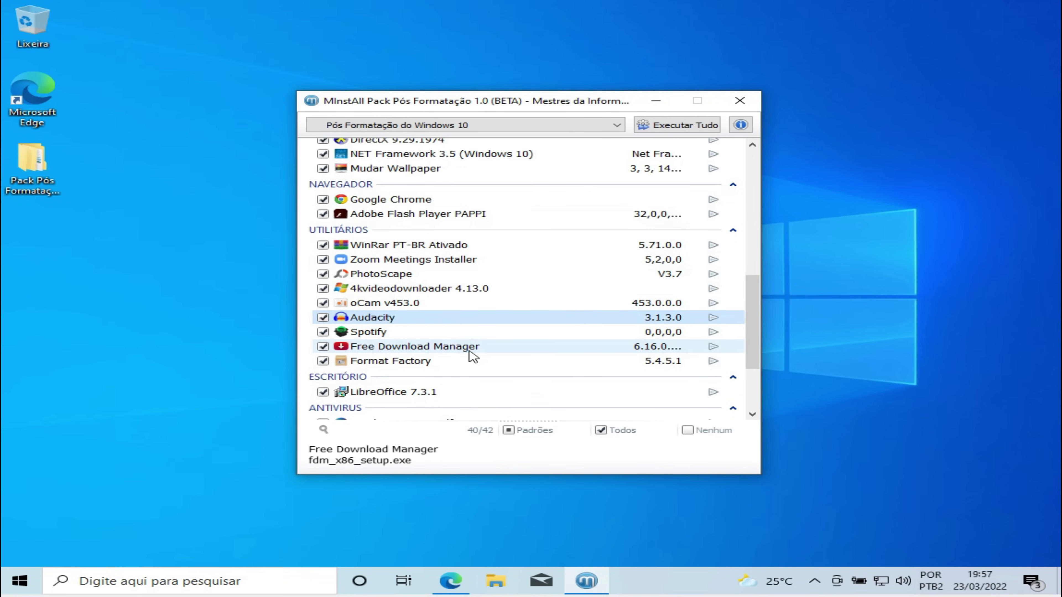
# Run all the selected post-format items and dismiss the script error for the restore point.
pyautogui.scroll(10, 466, 335)
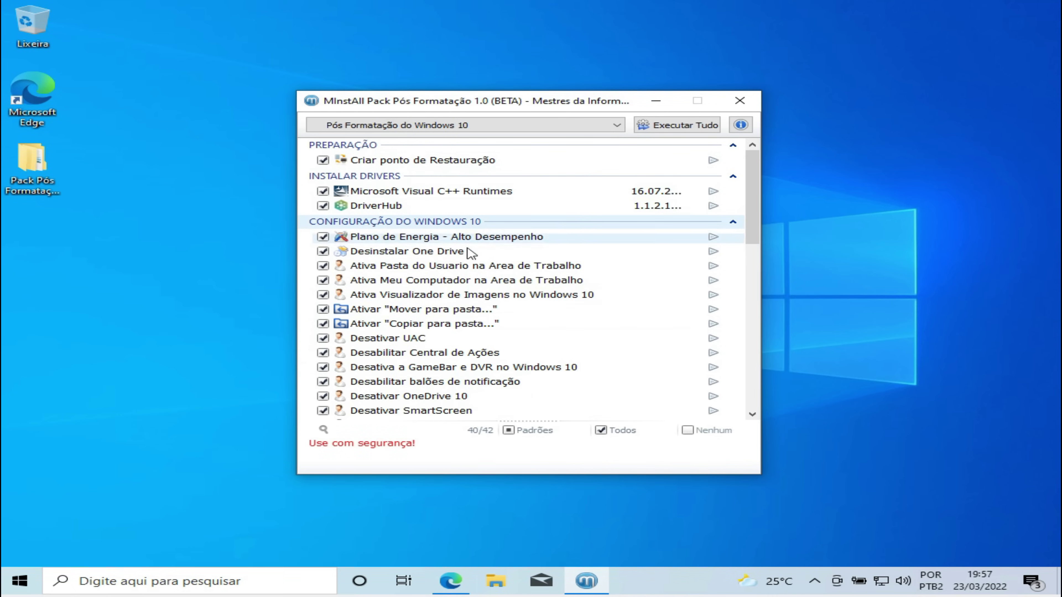
pyautogui.click(675, 129)
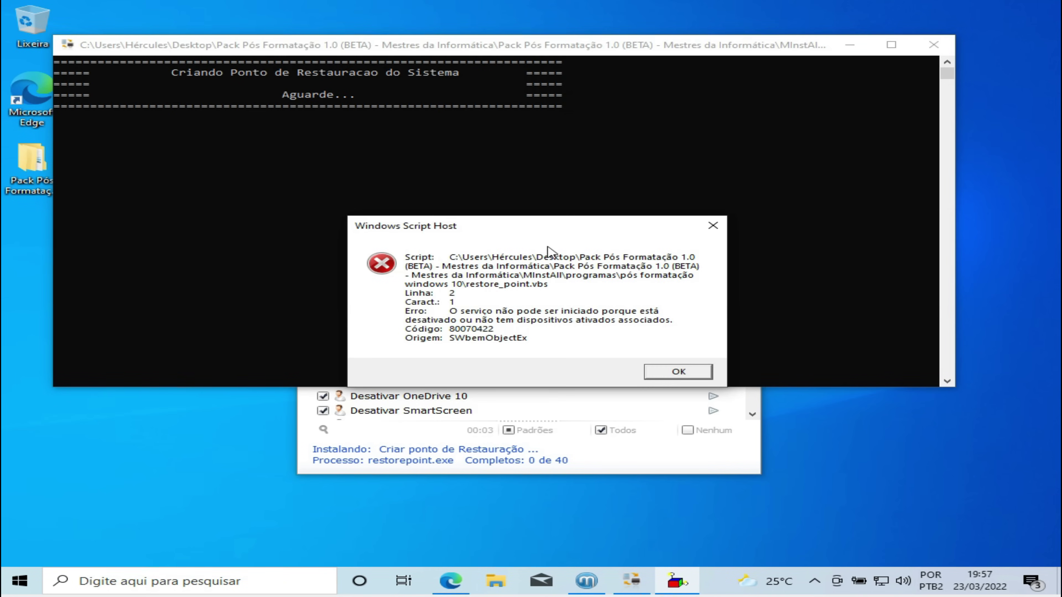
pyautogui.click(695, 375)
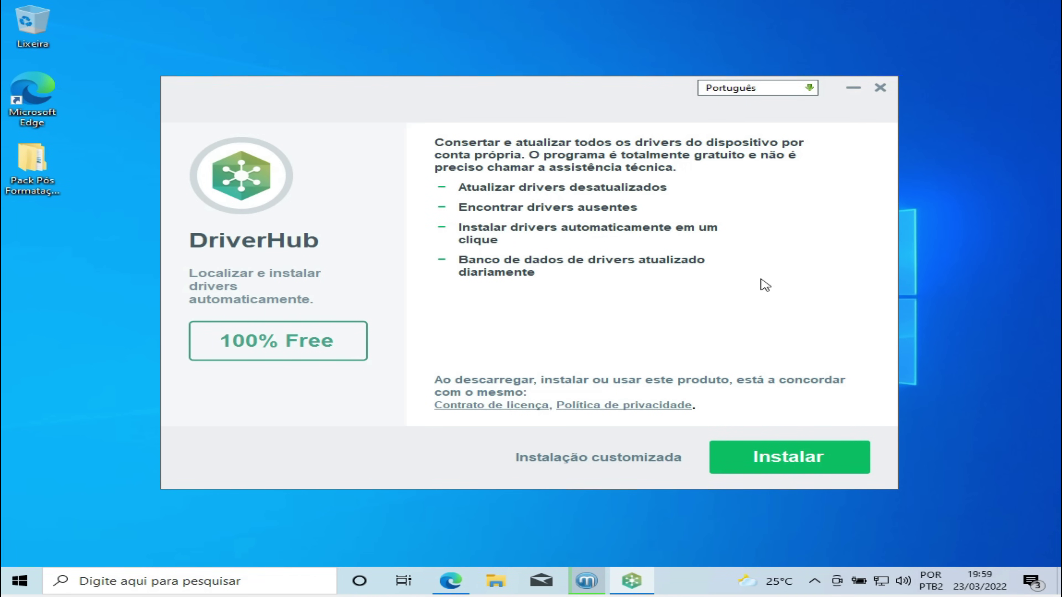
# Install DriverHub with the standard installation, declining the optional game and MultiPassword offers, and run it.
pyautogui.click(796, 469)
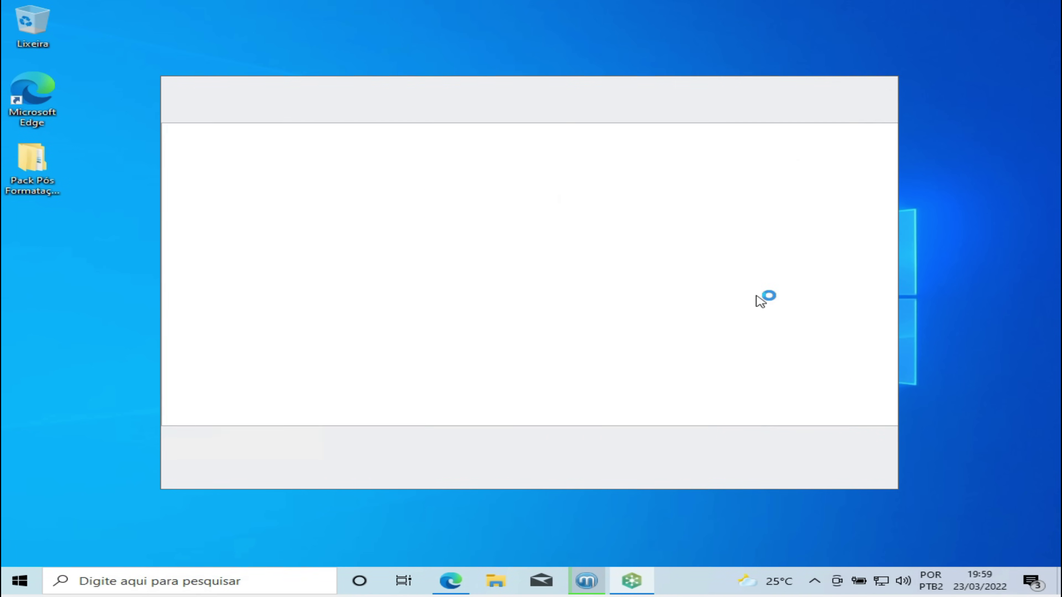
pyautogui.click(621, 460)
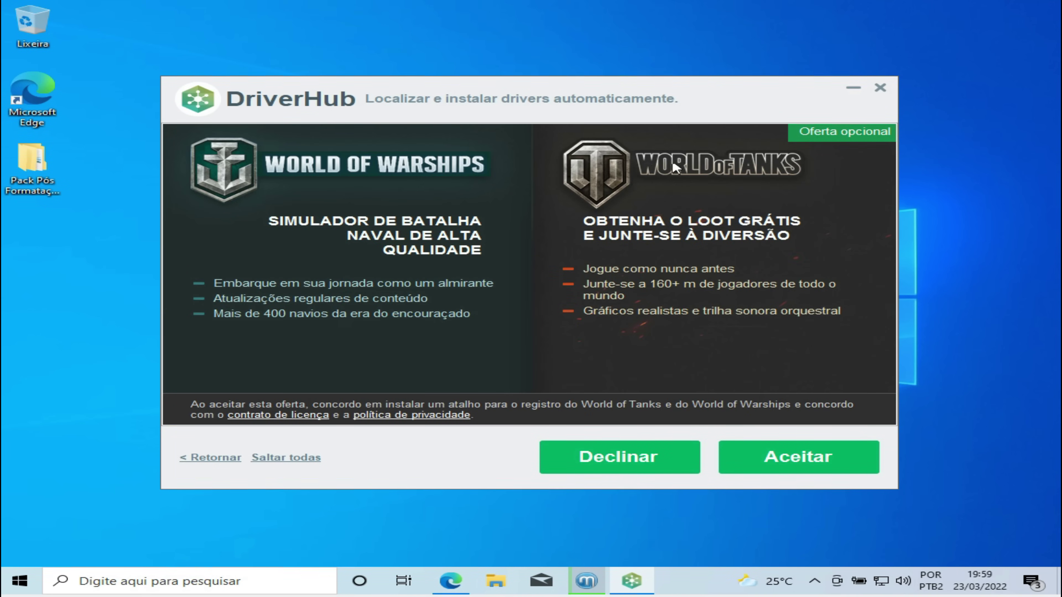
pyautogui.click(621, 467)
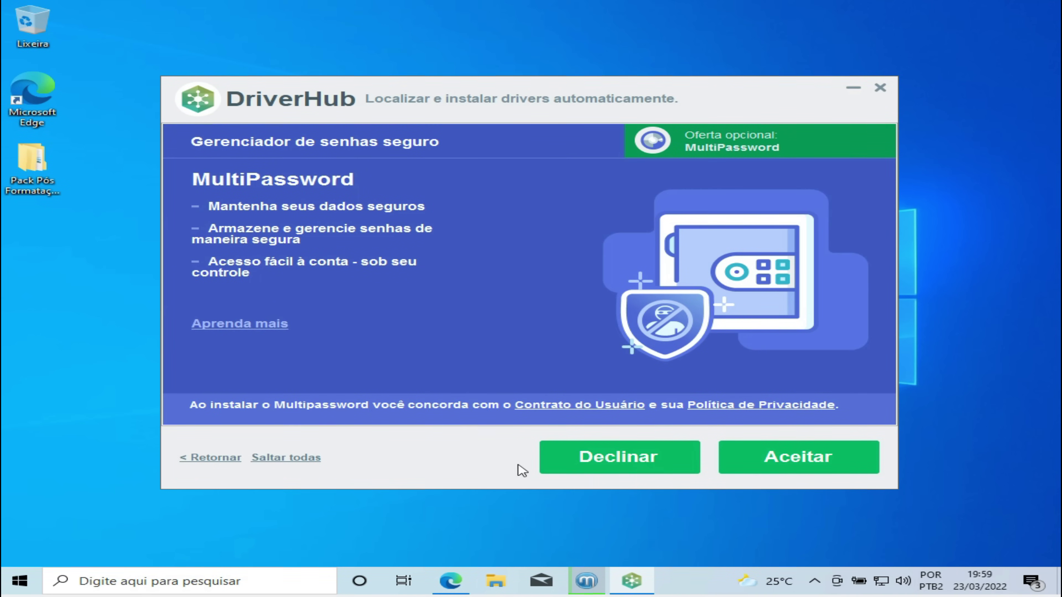
pyautogui.click(547, 460)
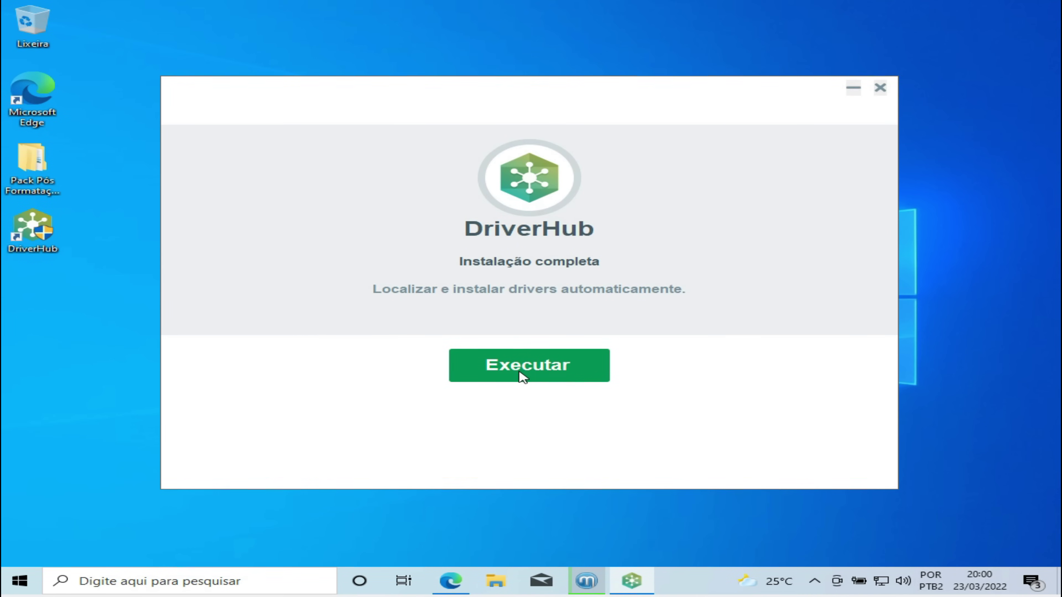
pyautogui.click(522, 376)
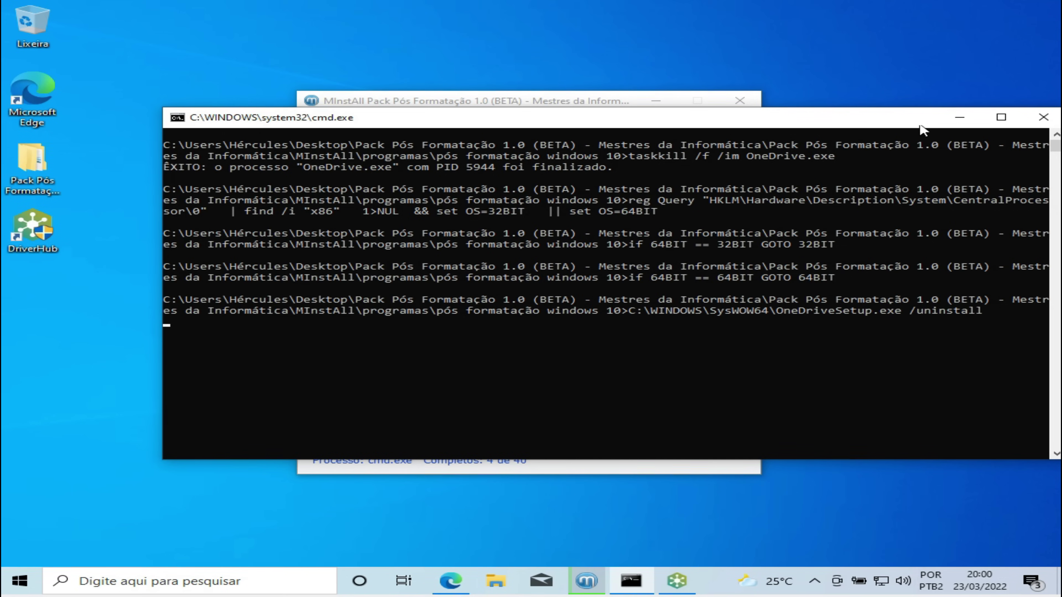
# Minimize the OneDrive removal command window and dismiss the O&O ShutUp10 parameter error.
pyautogui.click(960, 118)
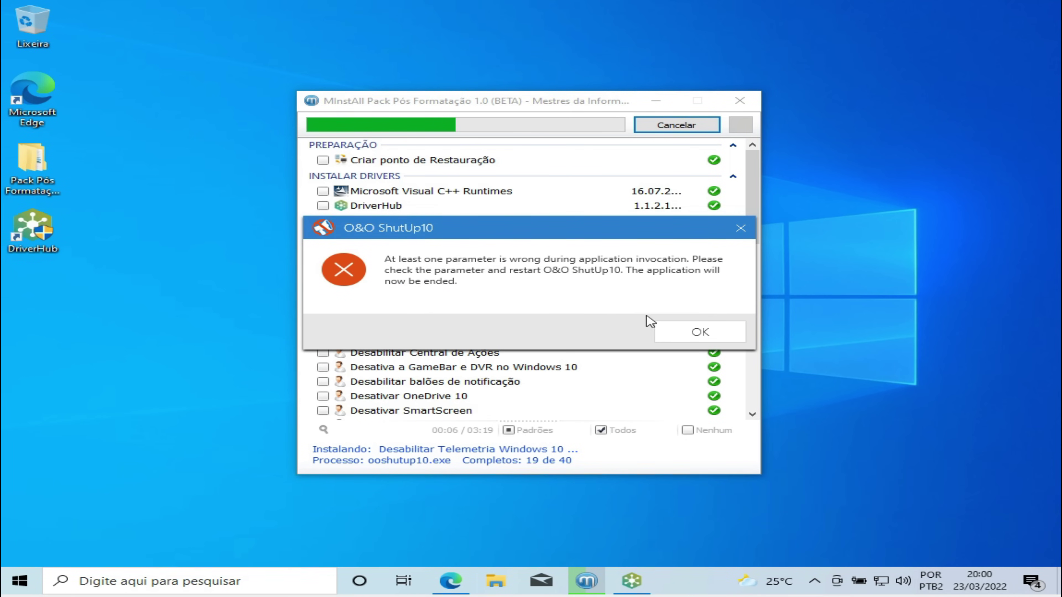
pyautogui.click(699, 333)
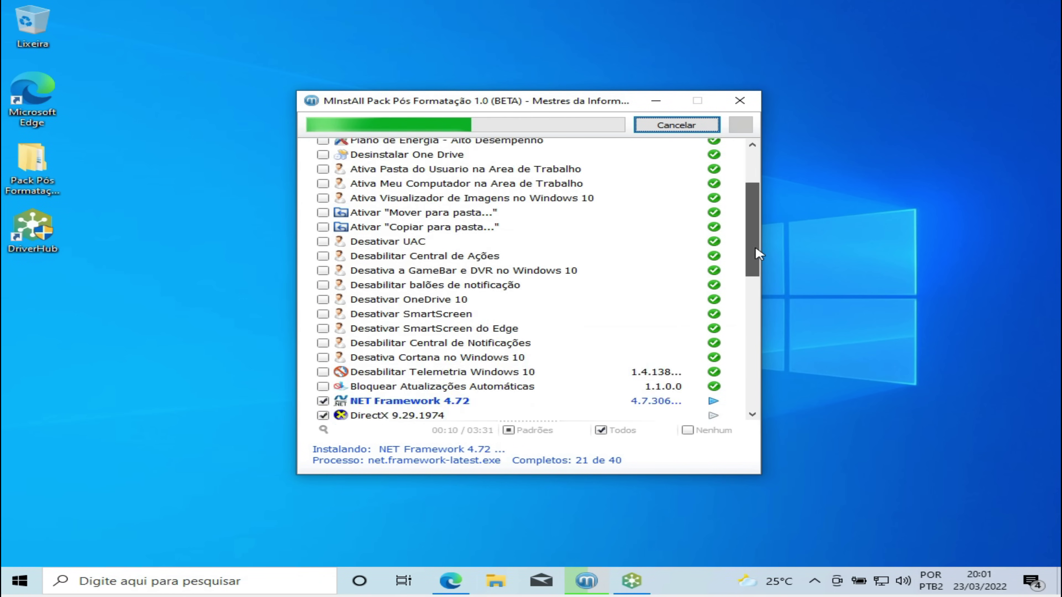
pyautogui.moveTo(755, 231); pyautogui.dragTo(758, 289)
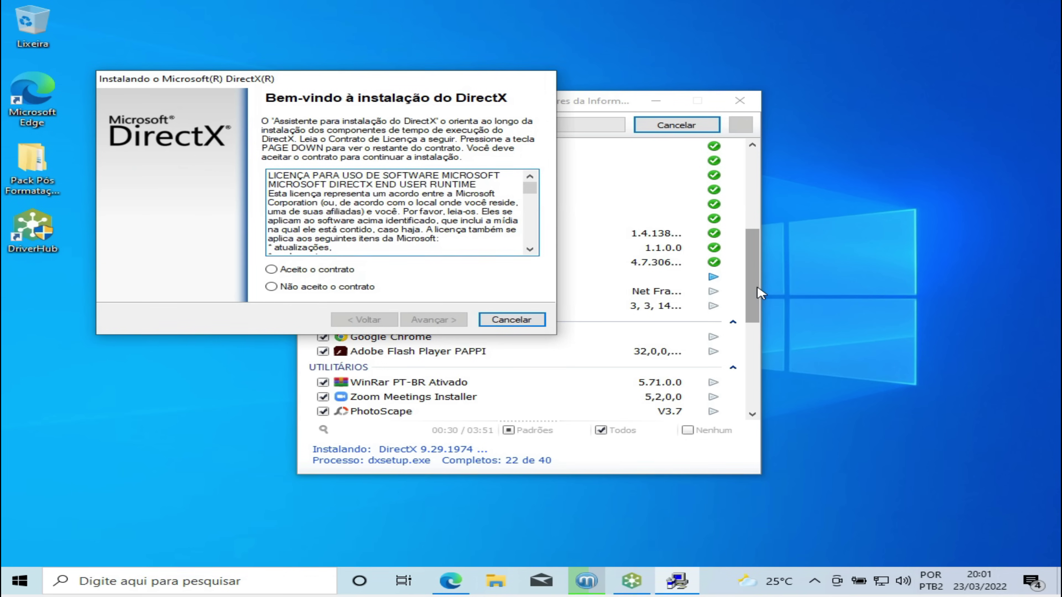
# Accept the DirectX licence agreement and proceed through the DirectX installation.
pyautogui.click(316, 270)
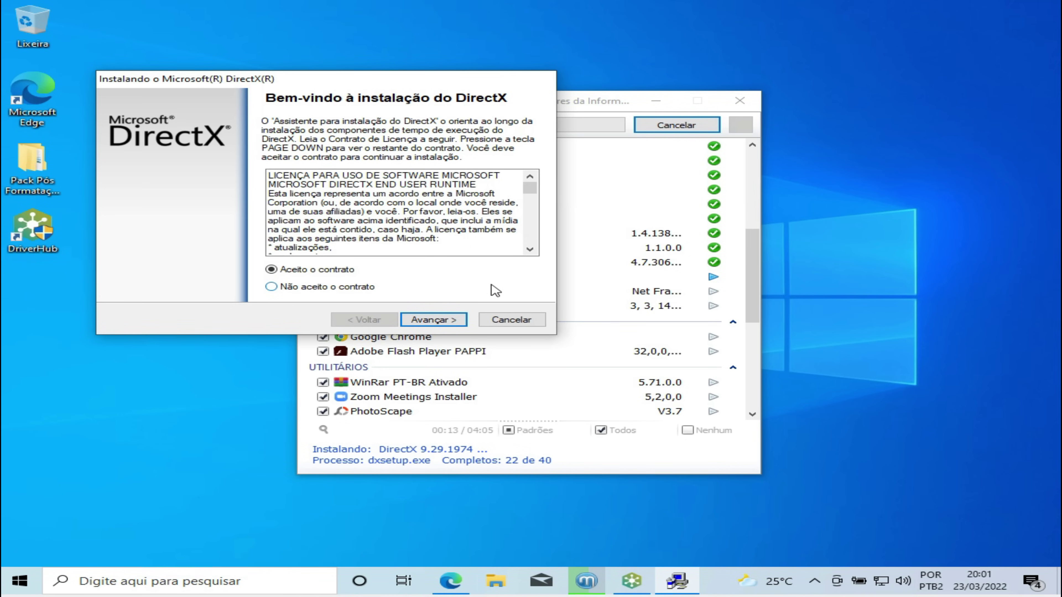
pyautogui.click(433, 319)
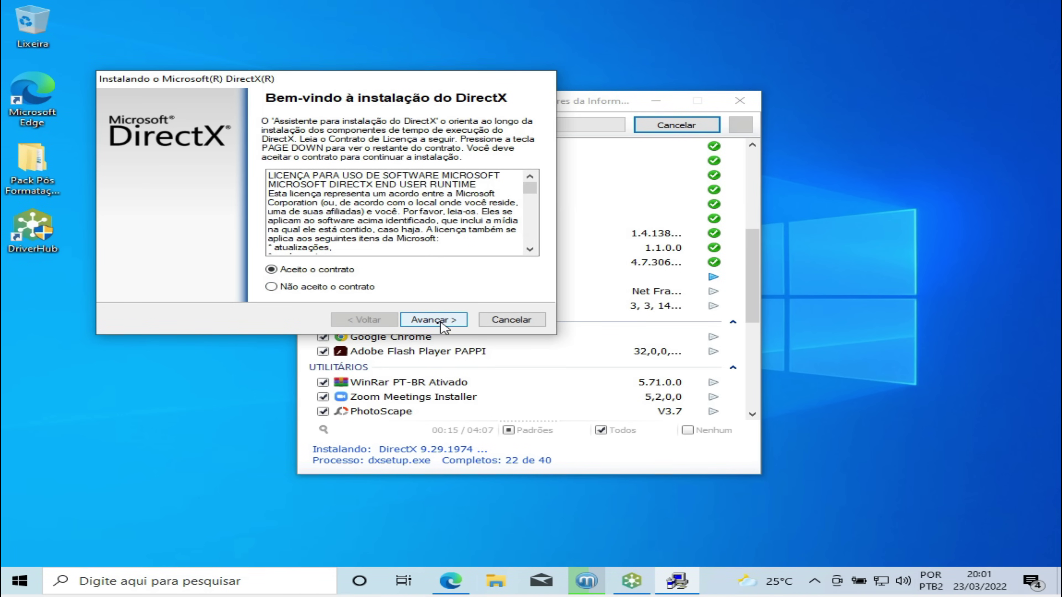
pyautogui.click(437, 319)
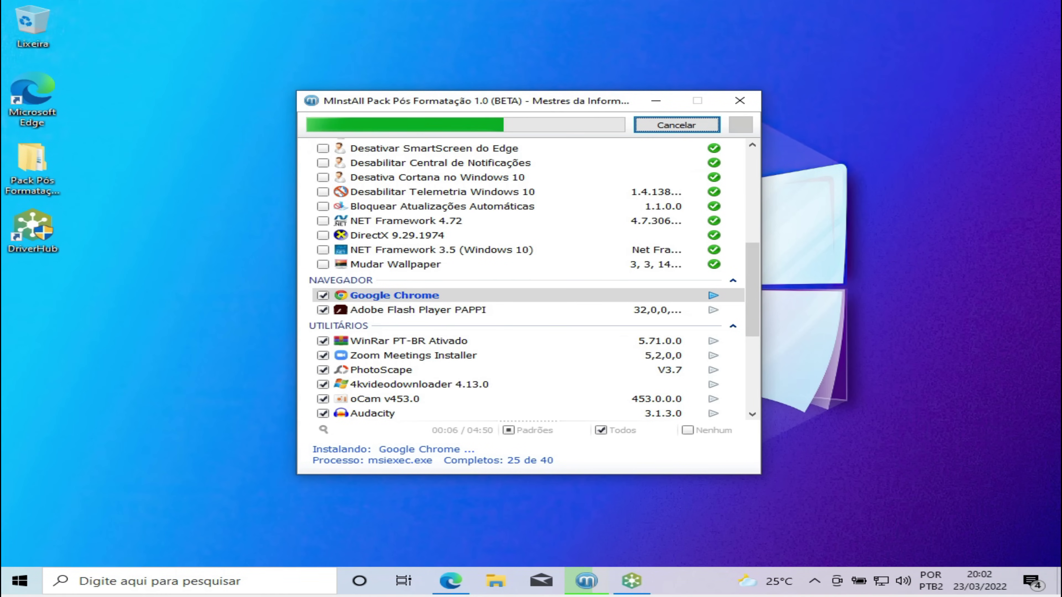
pyautogui.moveTo(533, 95)
pyautogui.mouseDown()
pyautogui.moveTo(210, 42)
pyautogui.moveTo(230, 78)
pyautogui.moveTo(485, 74)
pyautogui.moveTo(533, 96)
pyautogui.mouseUp()
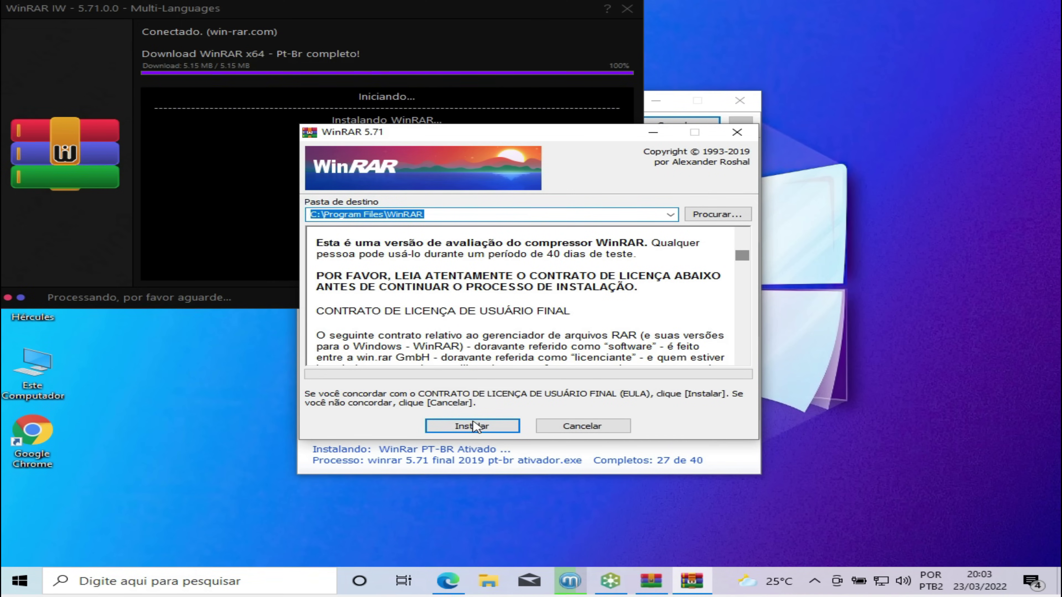
# Install WinRAR 5.71, keeping only Extrair aqui, Adicionar para o arquivo and Adicionar para <nome do arquivo> as context menu items, and close its installer.
pyautogui.click(471, 426)
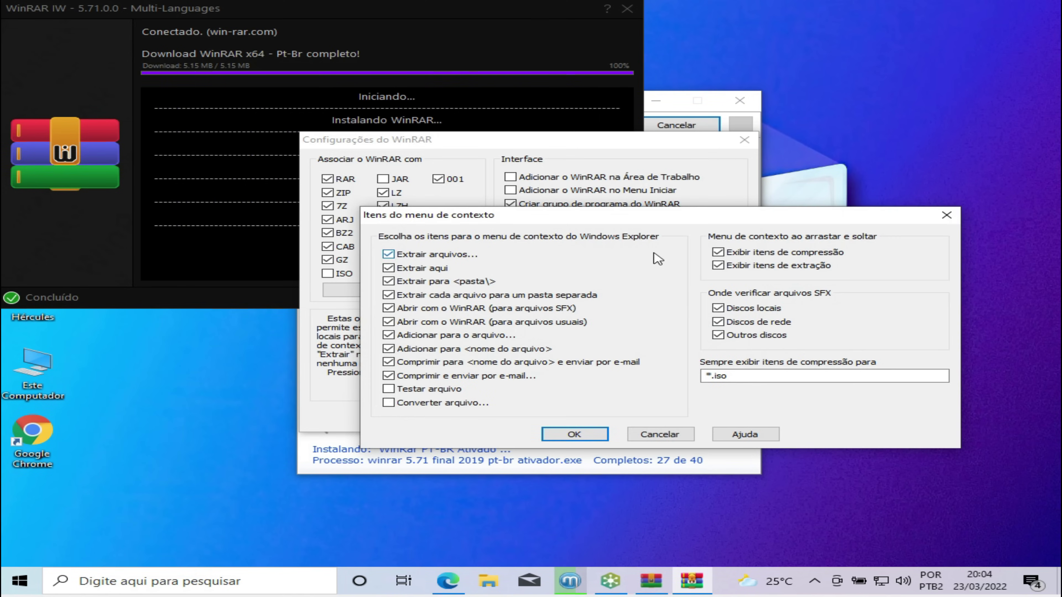
pyautogui.click(388, 256)
pyautogui.click(388, 282)
pyautogui.click(404, 297)
pyautogui.click(406, 309)
pyautogui.click(418, 322)
pyautogui.click(436, 362)
pyautogui.click(441, 375)
pyautogui.click(600, 432)
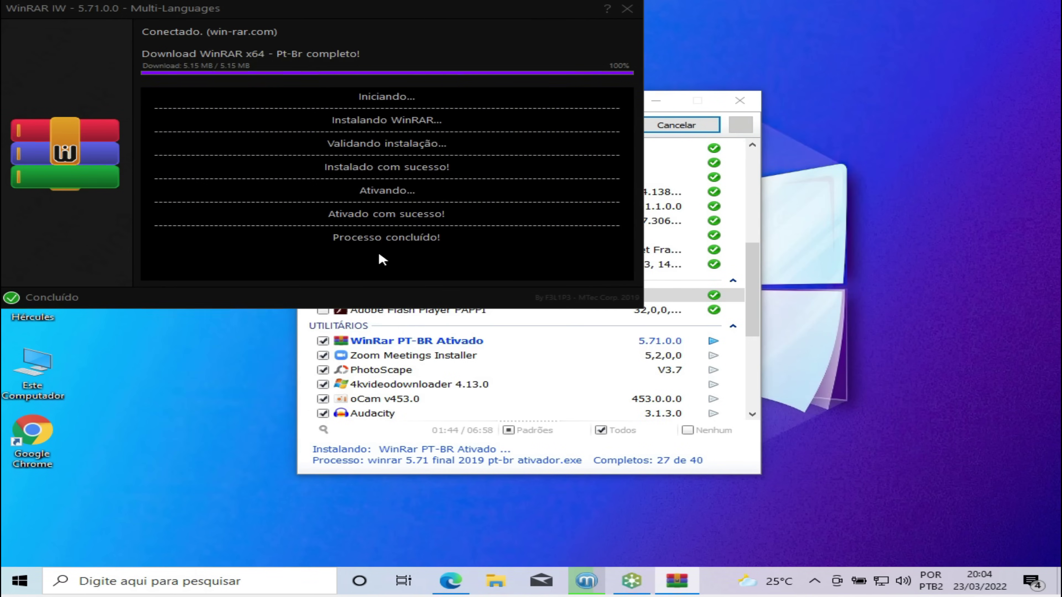
pyautogui.click(627, 9)
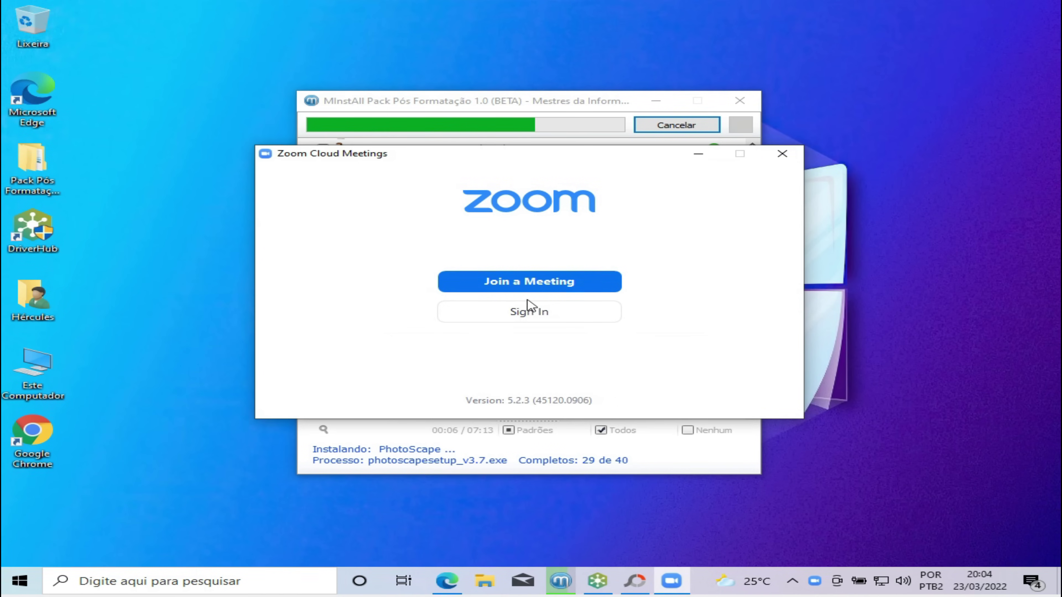
# Close the Zoom window and install PhotoScape V3.7 without Google Drive, leaving it not set to run on completion.
pyautogui.click(781, 162)
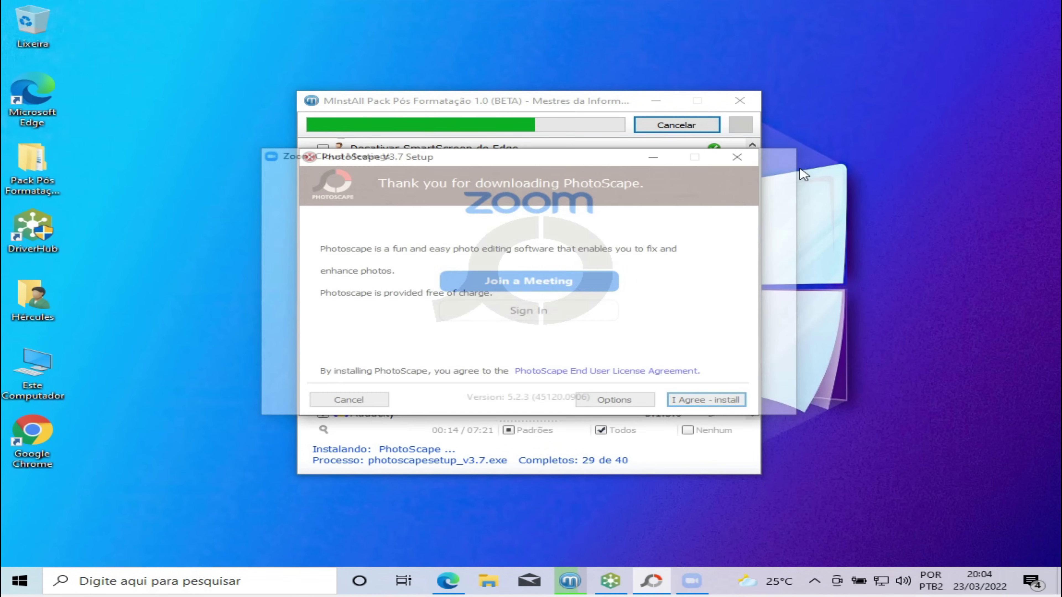
pyautogui.click(704, 401)
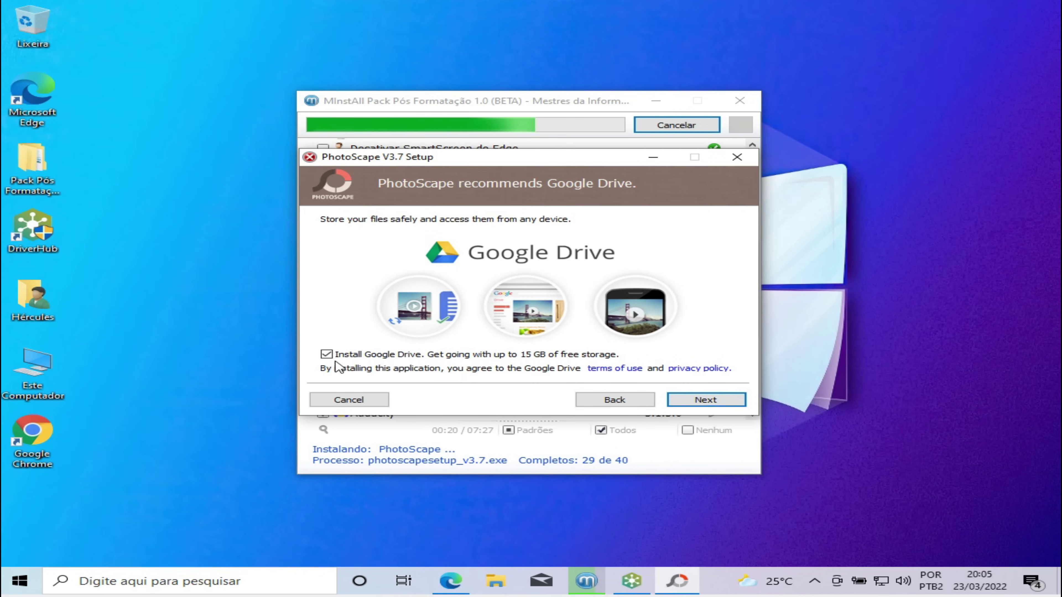
pyautogui.click(327, 354)
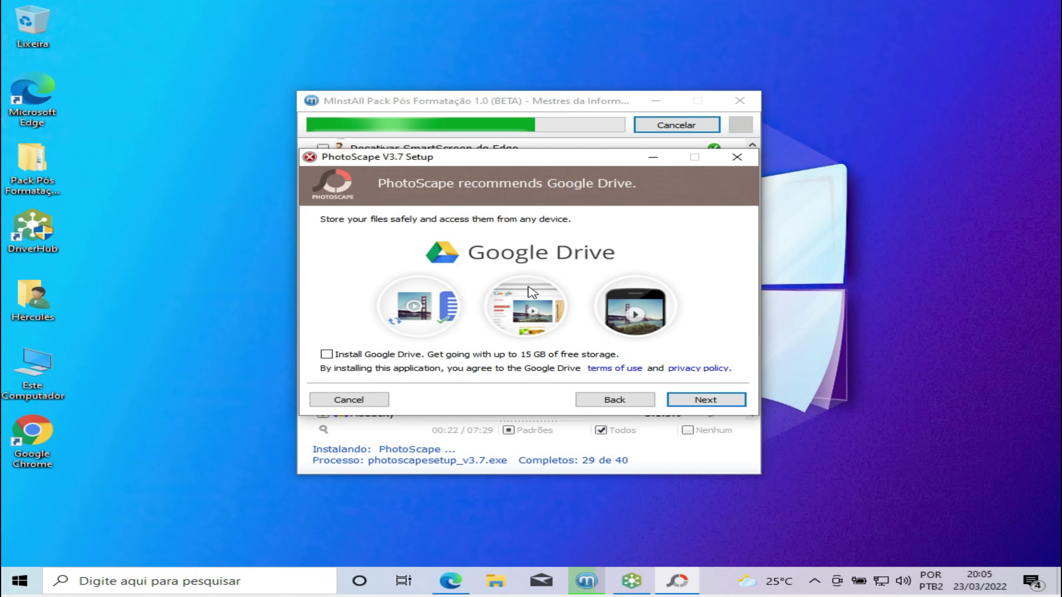
pyautogui.click(707, 400)
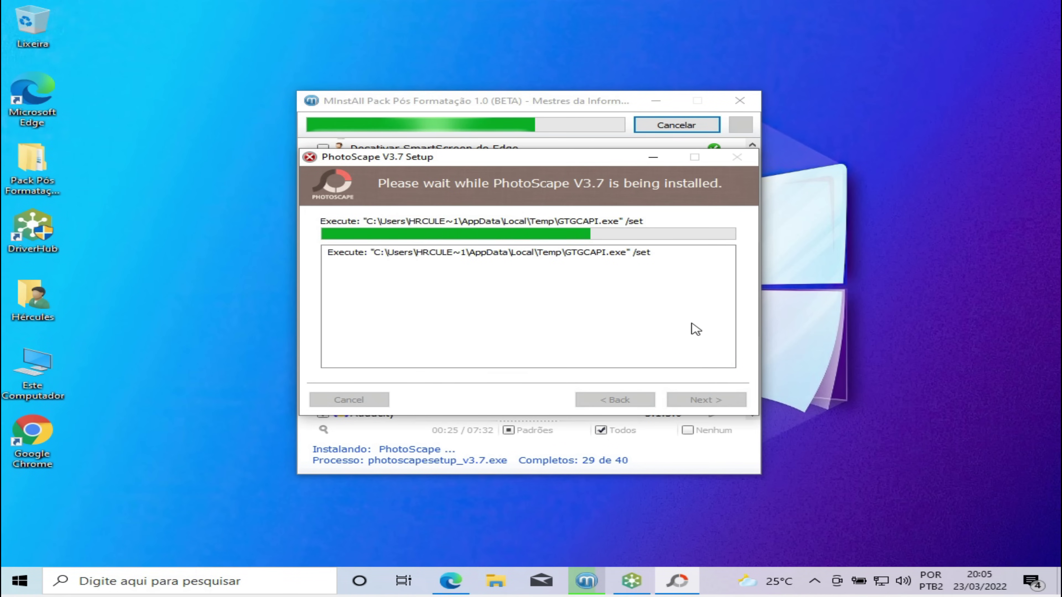
pyautogui.click(326, 316)
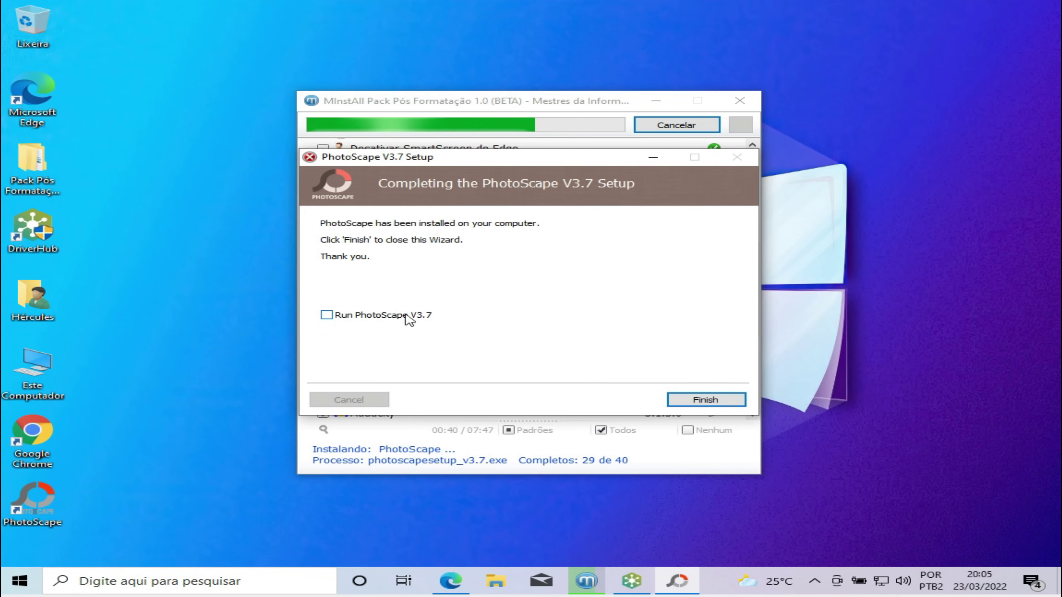
pyautogui.click(707, 400)
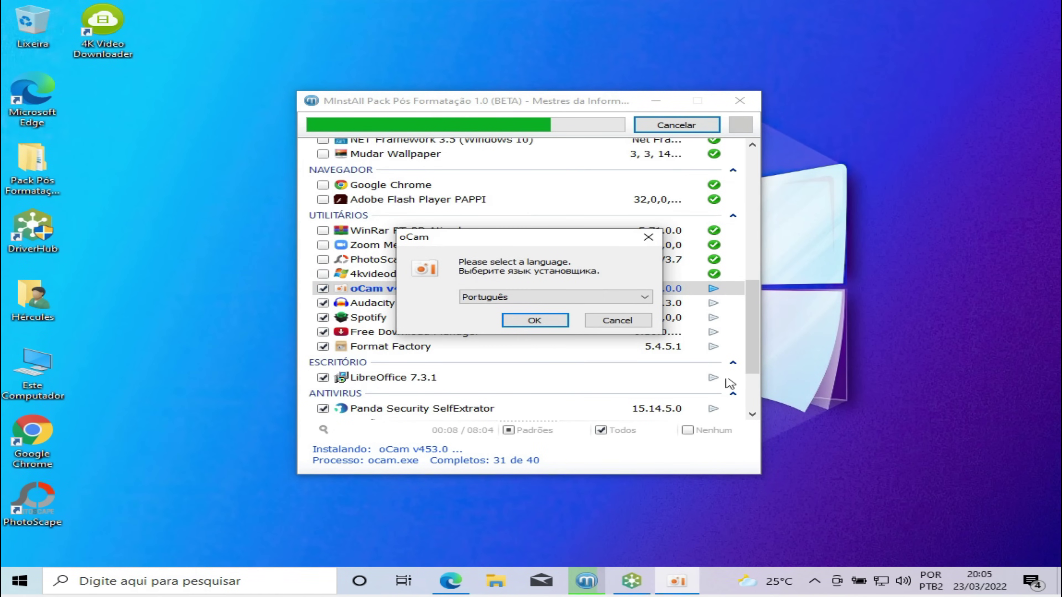
# Install oCam in Português as the installed version, declining the hi.ru search engine and homepage, and install Audacity in Português Brasileiro.
pyautogui.click(504, 320)
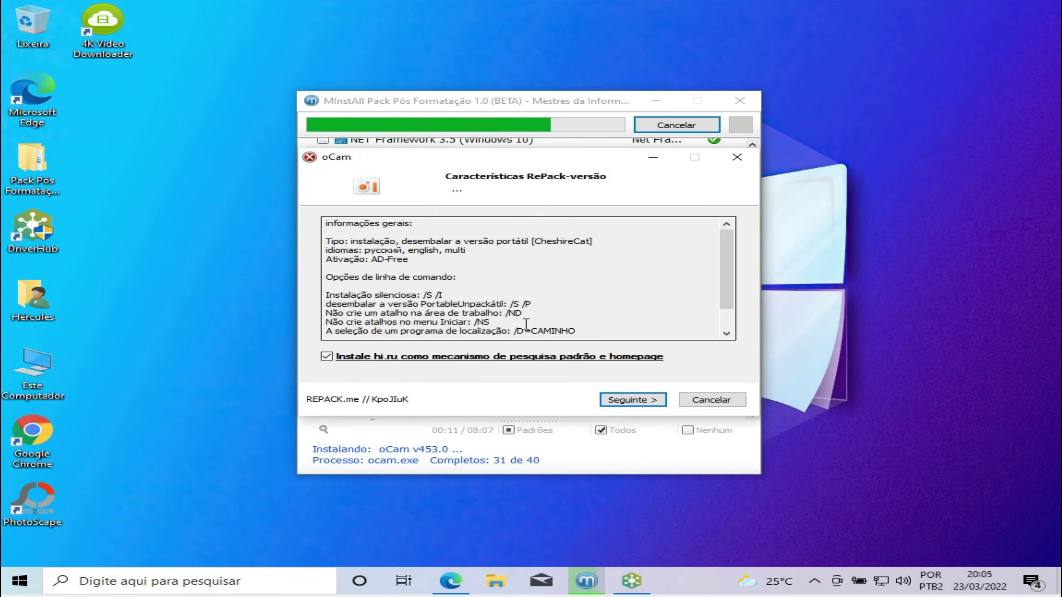
pyautogui.click(328, 357)
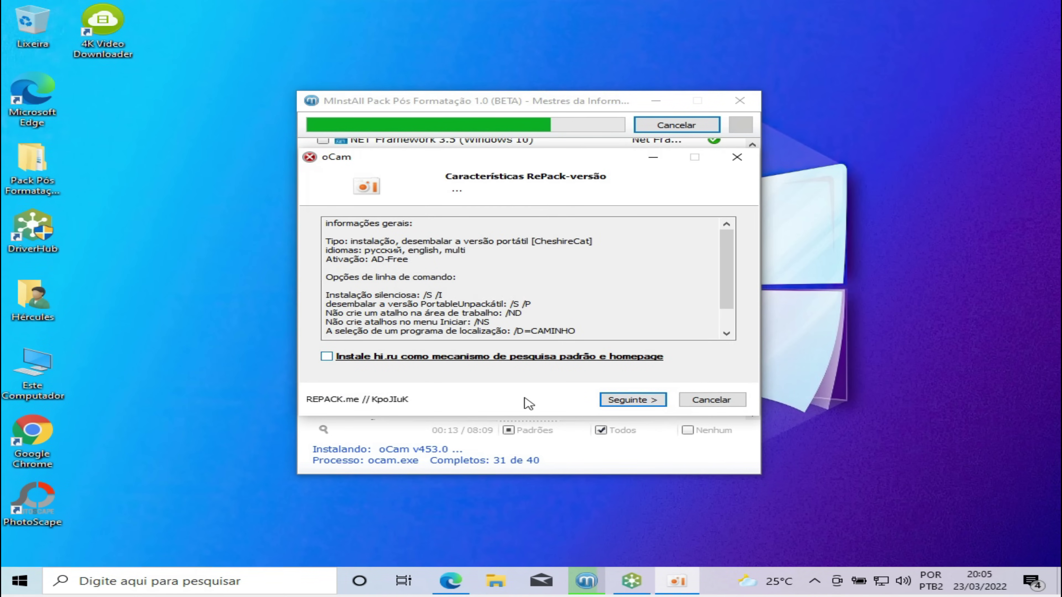
pyautogui.click(613, 400)
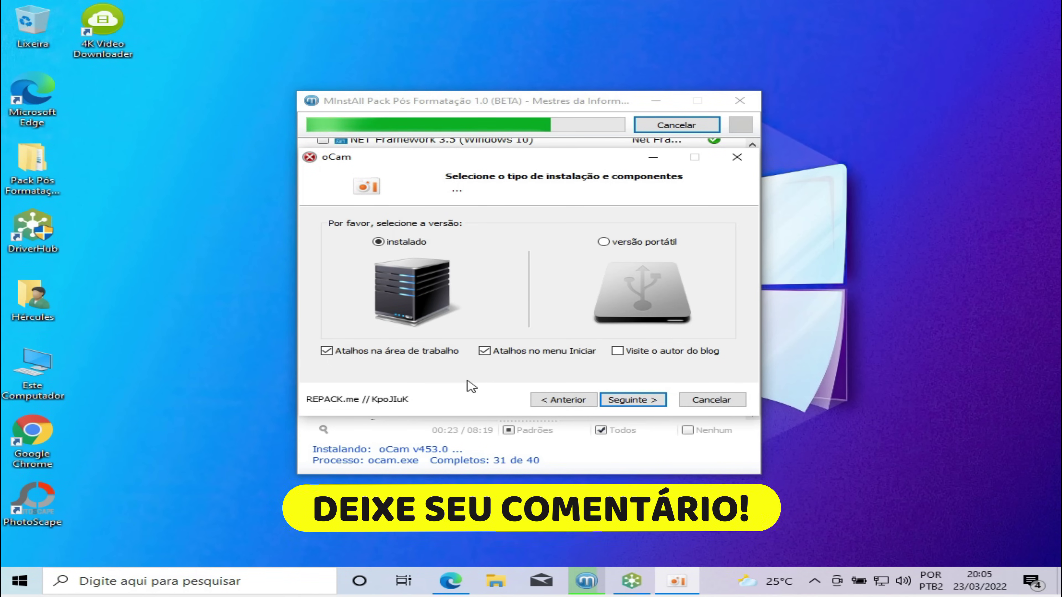
pyautogui.click(630, 399)
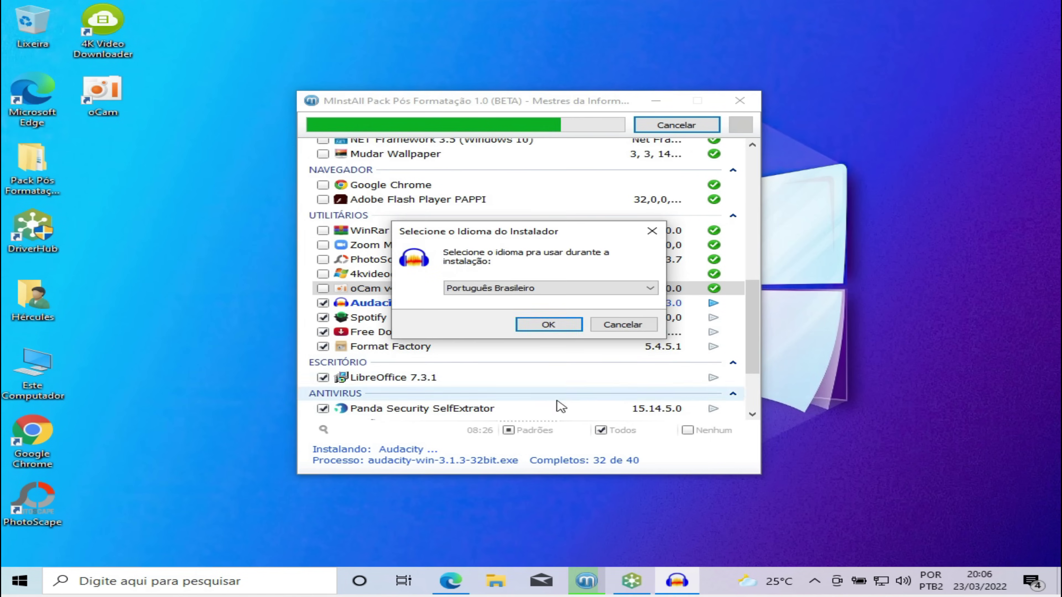
pyautogui.moveTo(494, 232)
pyautogui.mouseDown()
pyautogui.moveTo(468, 228)
pyautogui.moveTo(482, 230)
pyautogui.mouseUp()
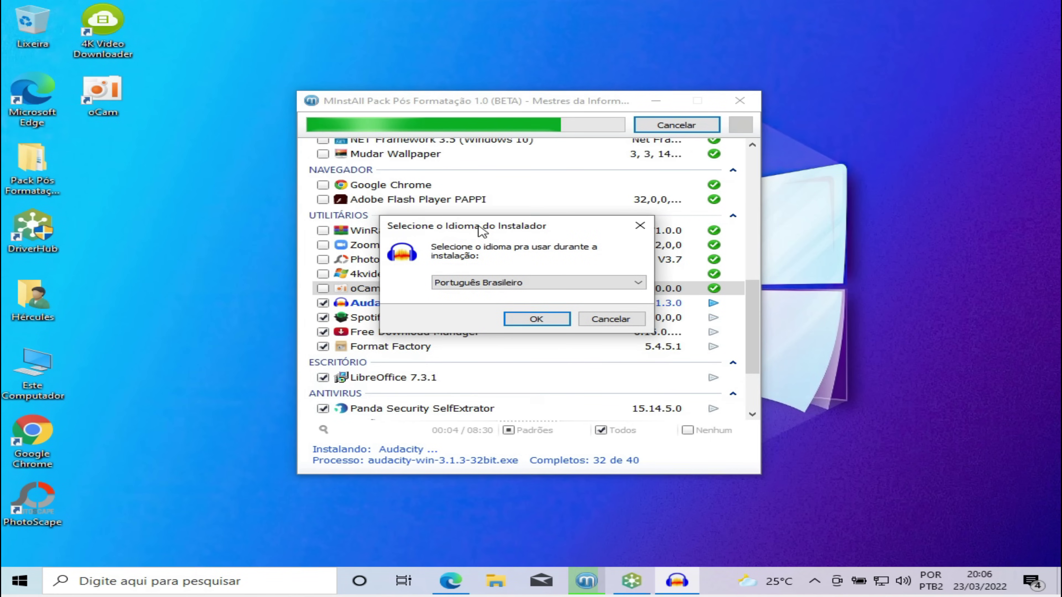
pyautogui.click(536, 319)
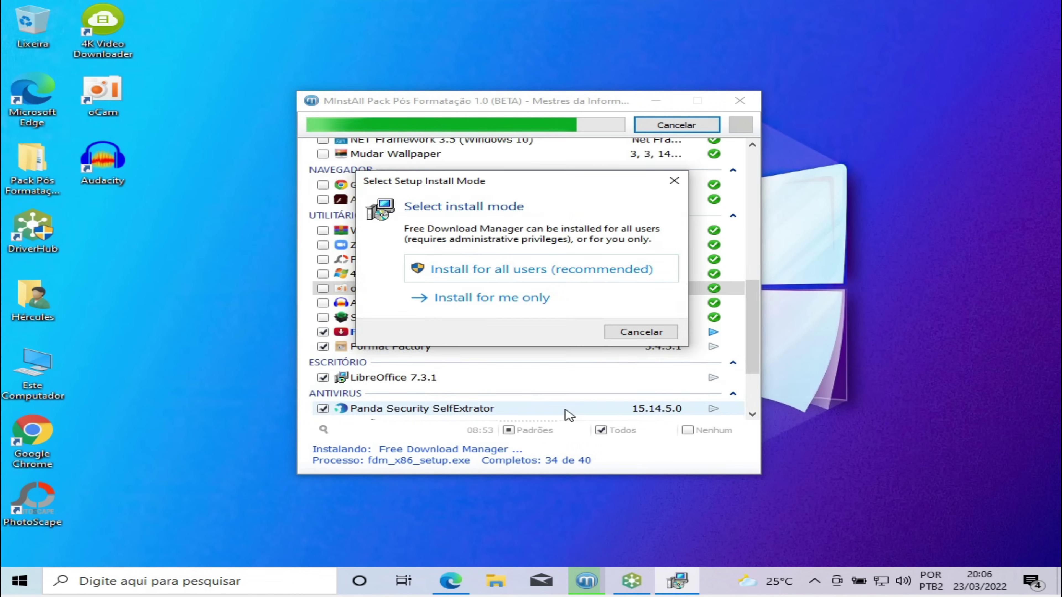
# Install Free Download Manager for the current user only, and accept the licence to install FormatFactory 5.4.5.1, closing its installer.
pyautogui.click(543, 298)
pyautogui.click(639, 400)
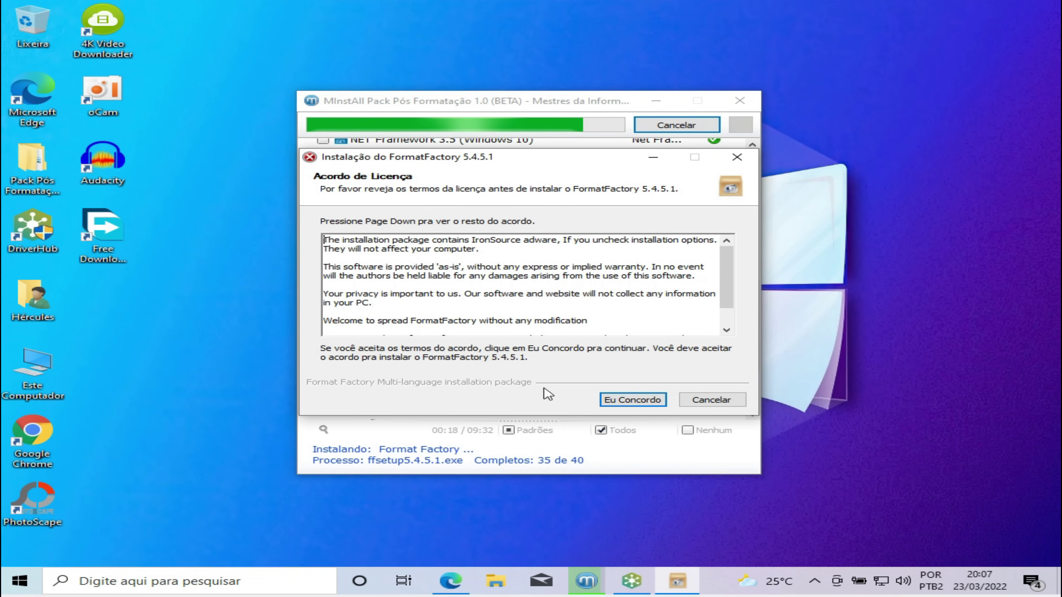
pyautogui.click(629, 400)
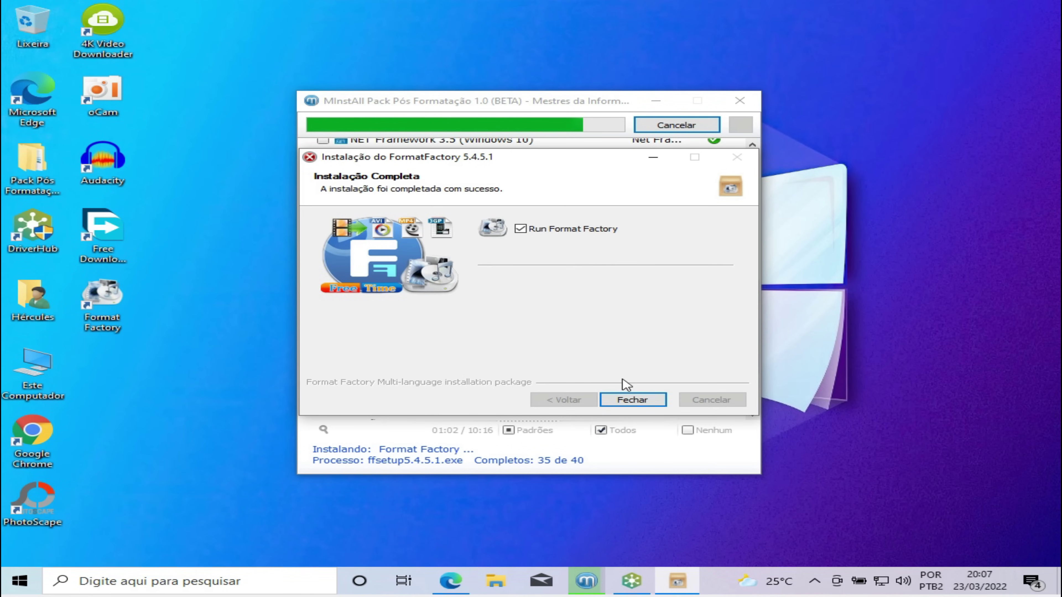
pyautogui.click(629, 399)
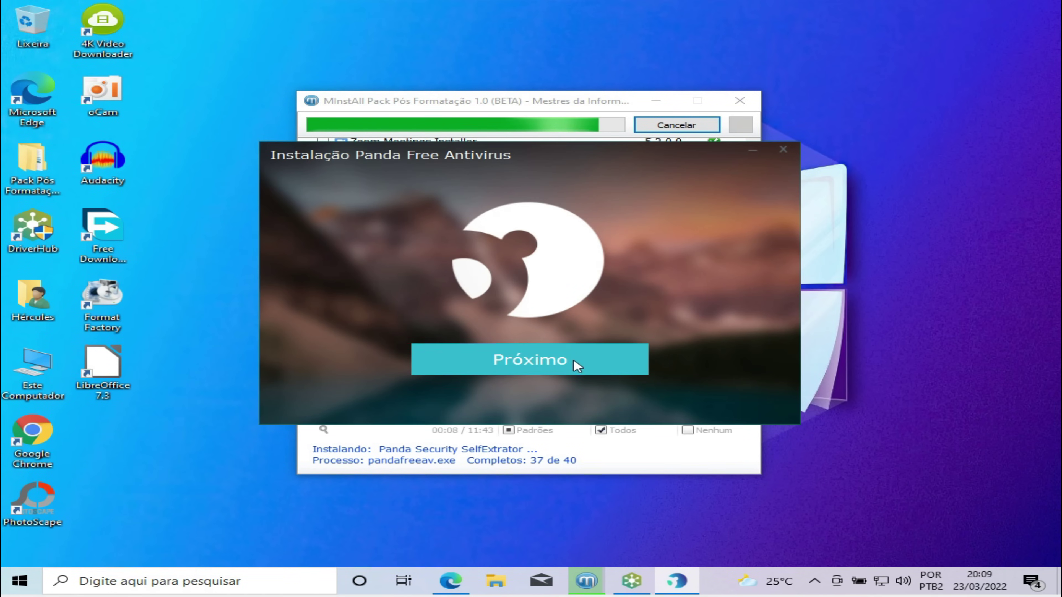
# Install Panda Free Antivirus without the Opera browser, then close its welcome web page and minimize the browser.
pyautogui.click(575, 369)
pyautogui.click(593, 351)
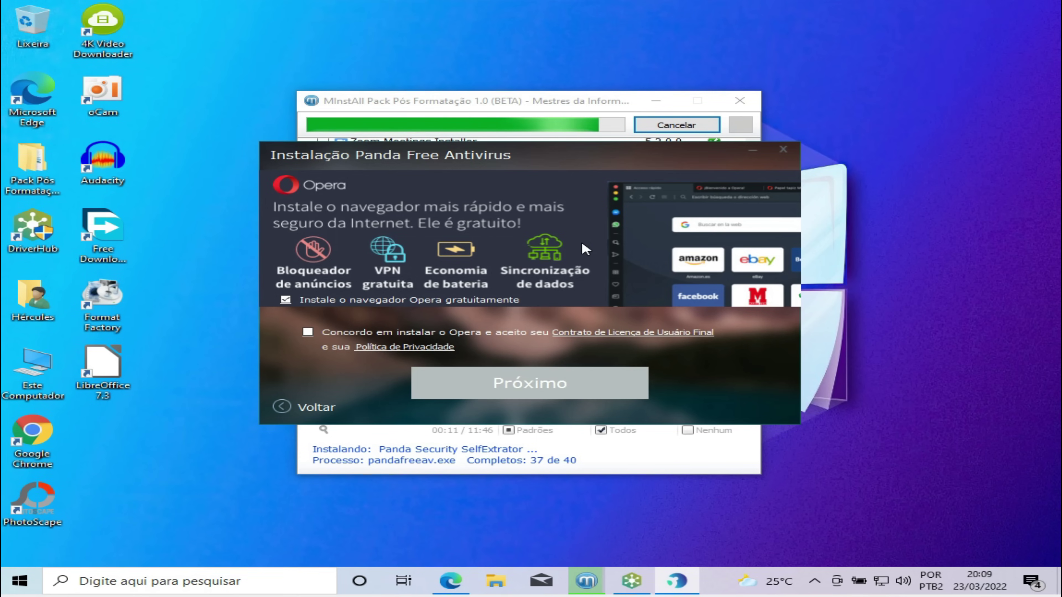
pyautogui.click(285, 299)
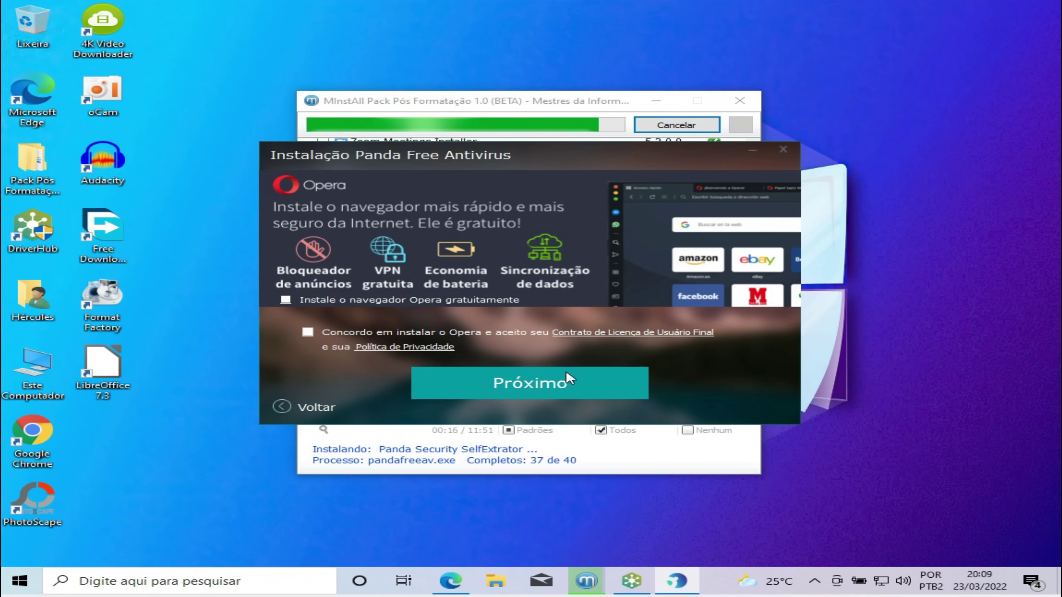
pyautogui.click(560, 390)
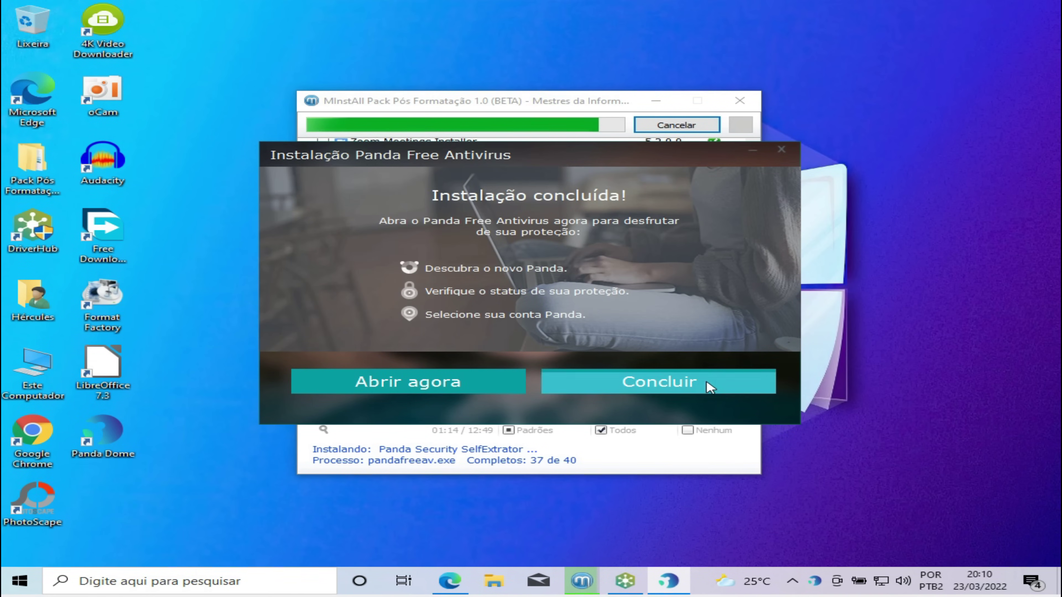
pyautogui.click(773, 373)
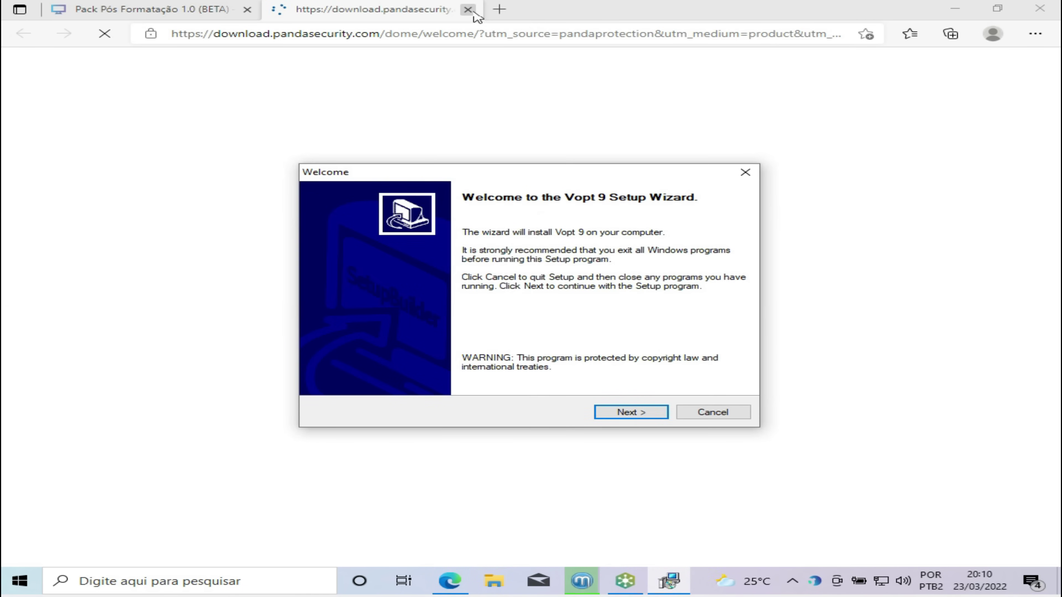
pyautogui.click(467, 10)
pyautogui.click(955, 8)
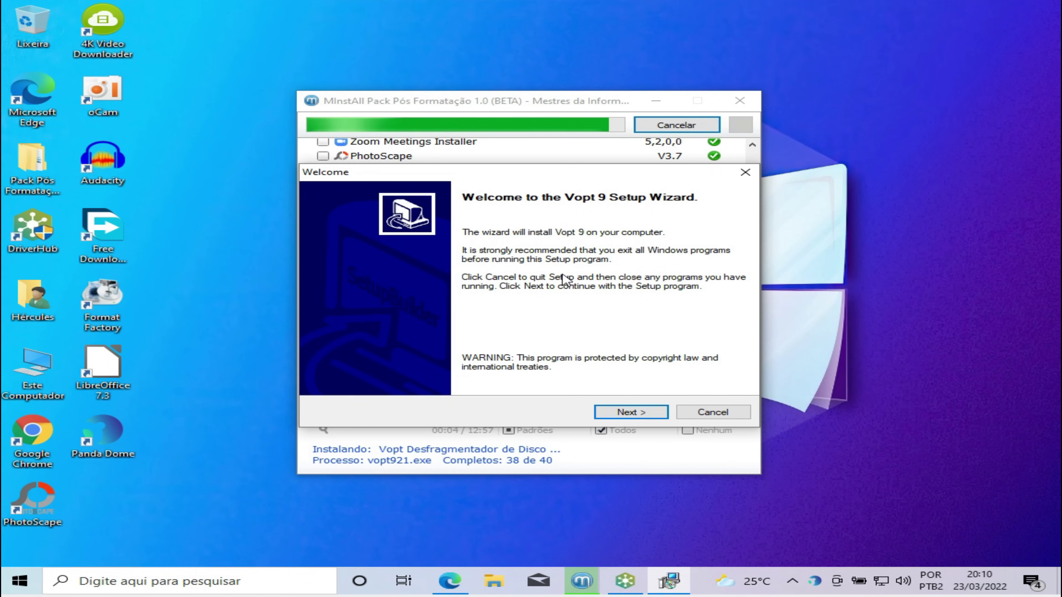
# Install Vopt 9 to C:\Program Files (x86)\Golden Bow\Vopt 9 and complete its setup wizard.
pyautogui.click(629, 412)
pyautogui.click(485, 369)
pyautogui.click(628, 412)
pyautogui.click(629, 412)
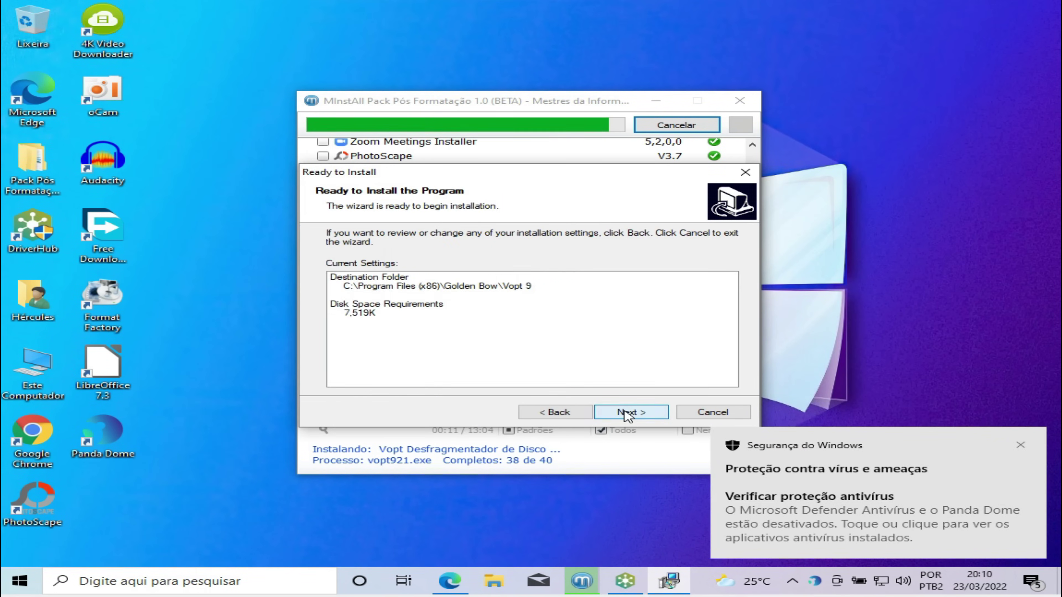
pyautogui.click(629, 412)
pyautogui.click(629, 412)
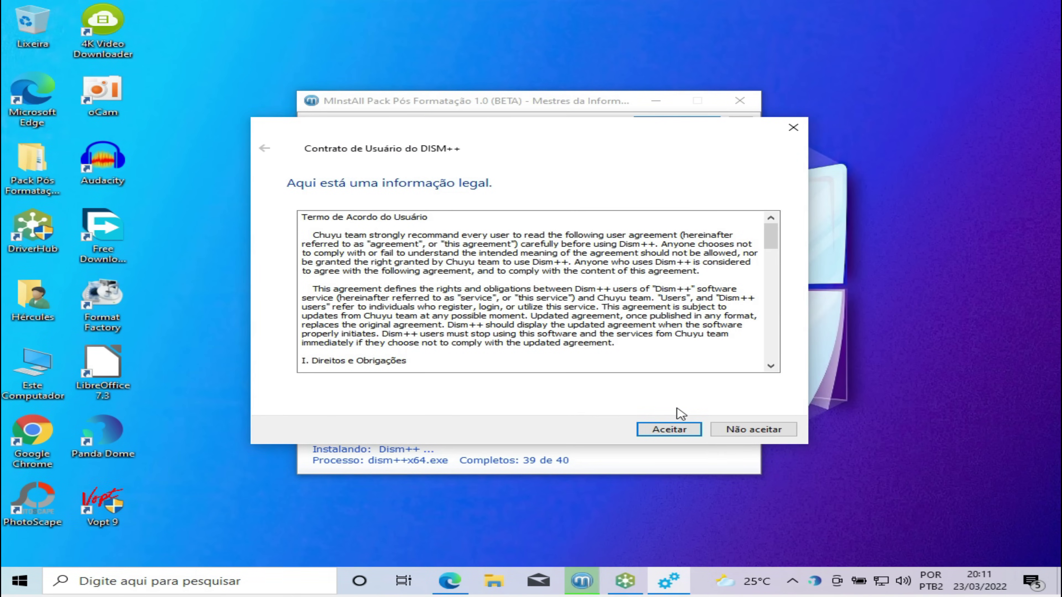
# Accept the DISM++ user agreement and close the Dism++ window.
pyautogui.click(670, 428)
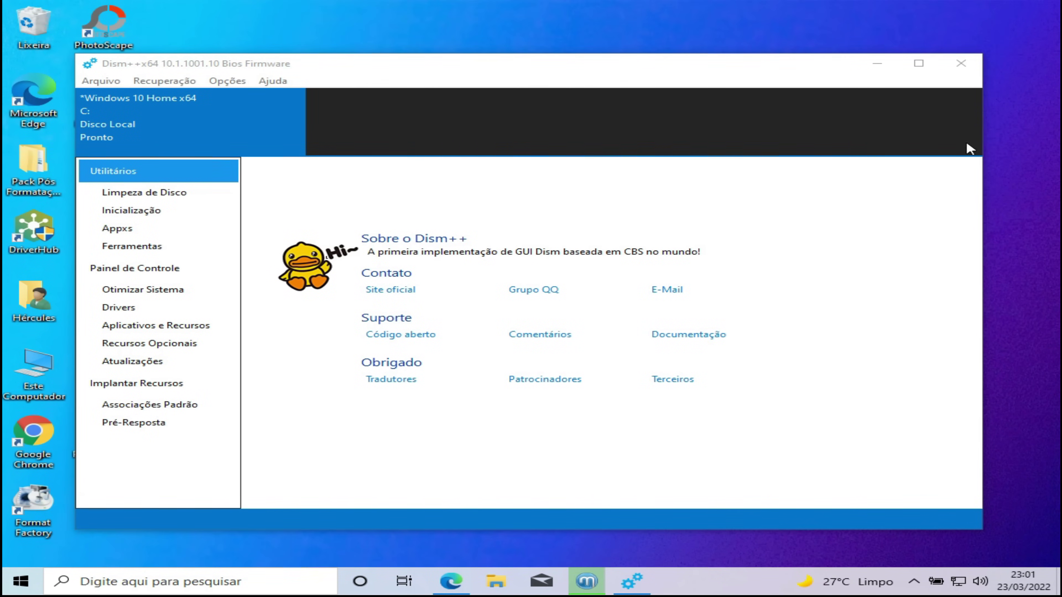
pyautogui.click(960, 68)
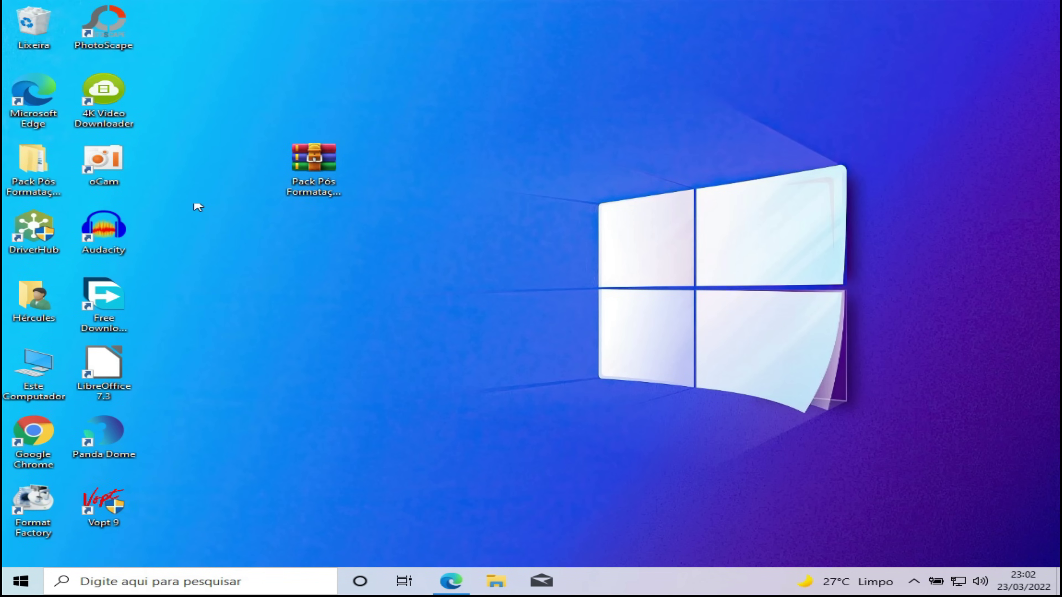
# Copy Vopt9reg from the pack's Registro VOPT9 folder into the Vopt 9 program folder, granting administrator permission.
pyautogui.doubleClick(31, 165)
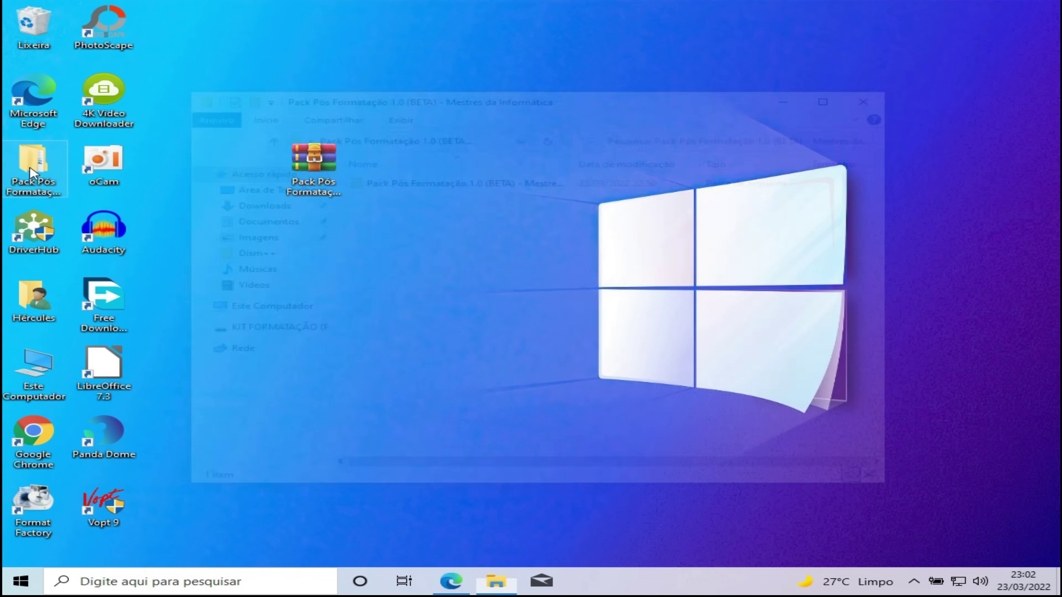
pyautogui.click(462, 184)
pyautogui.doubleClick(462, 181)
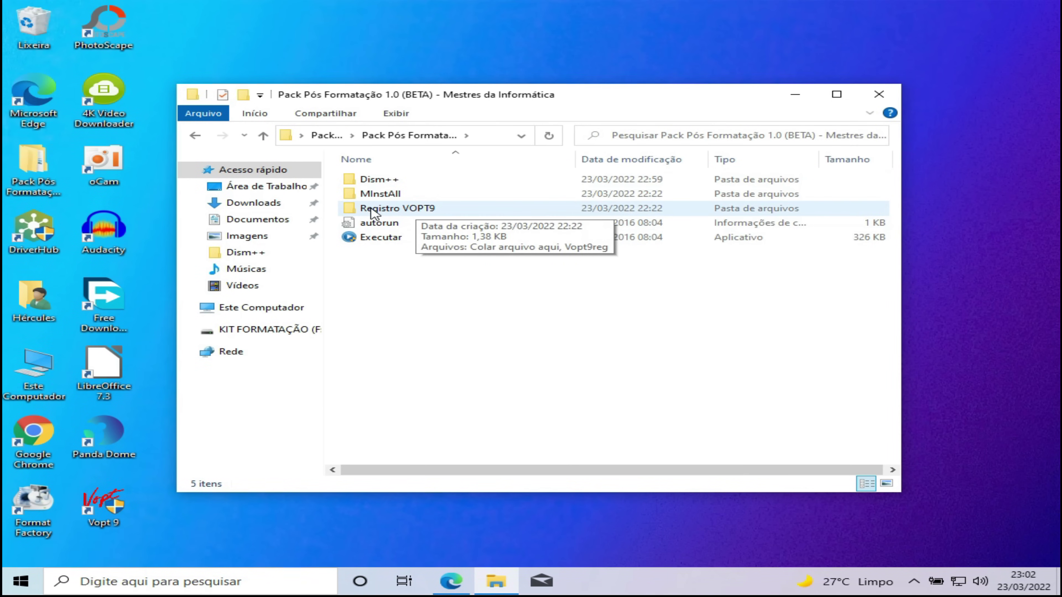
pyautogui.doubleClick(398, 209)
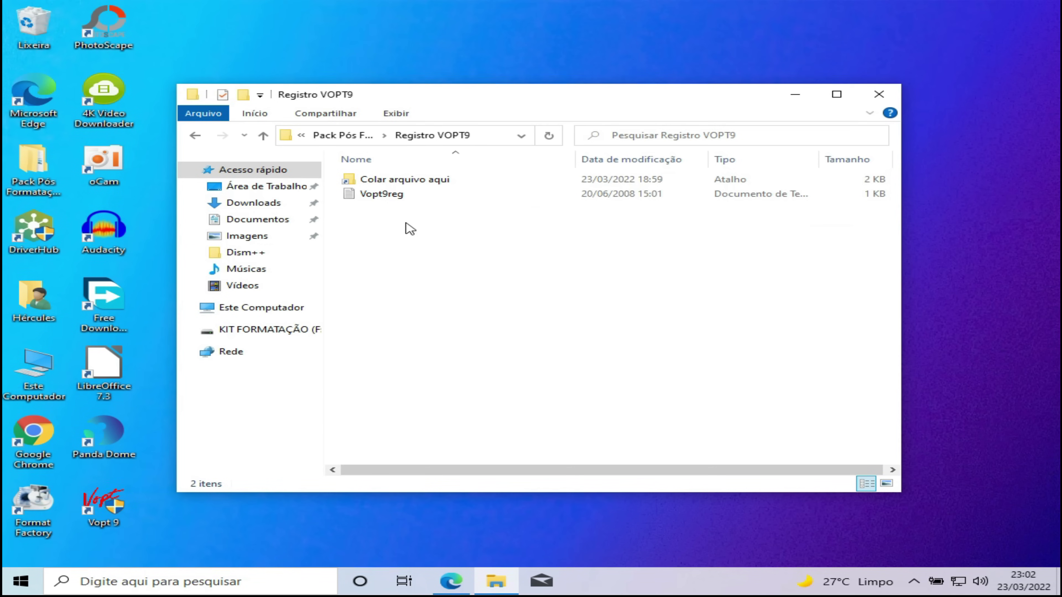
pyautogui.click(374, 197)
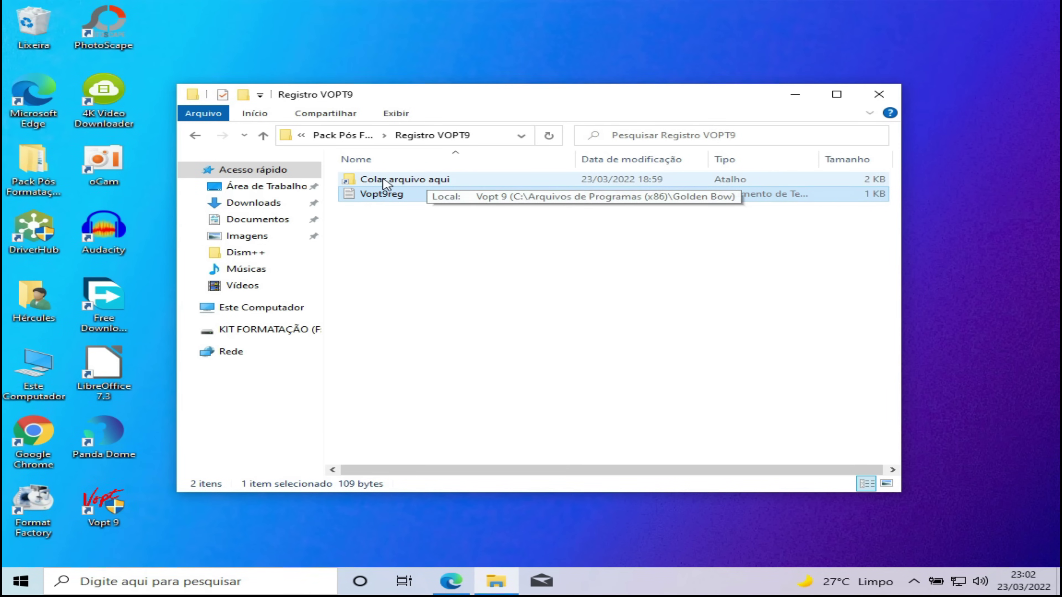
pyautogui.doubleClick(403, 181)
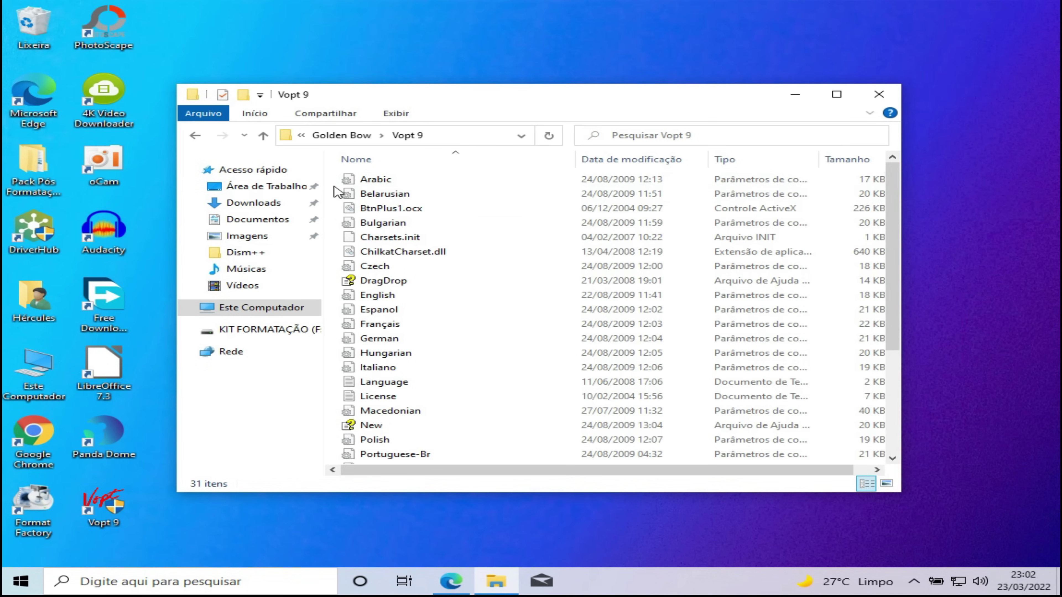
pyautogui.hotkey('ctrl', 'v')
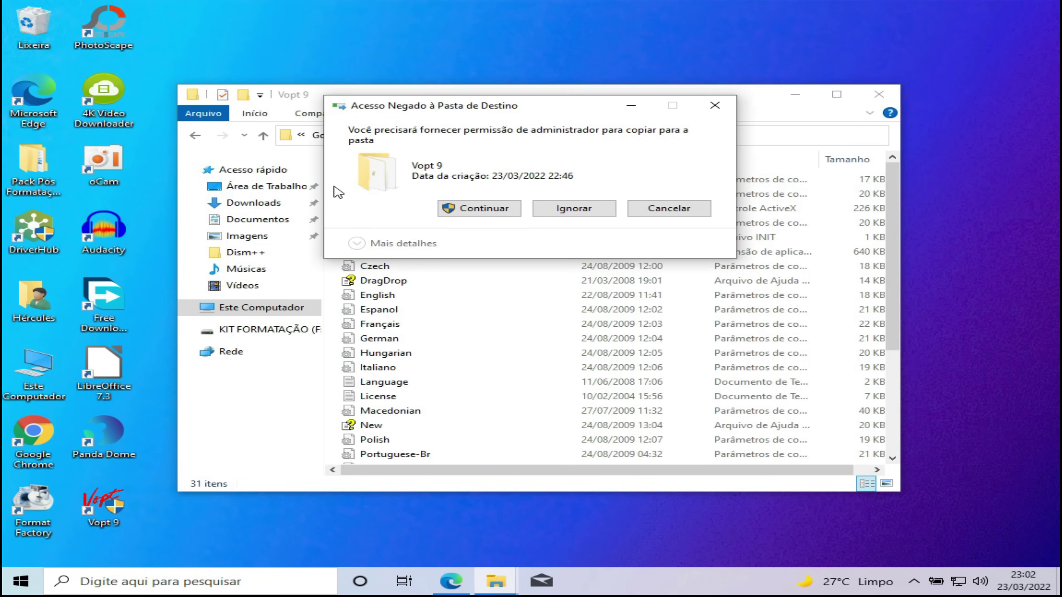
pyautogui.click(484, 208)
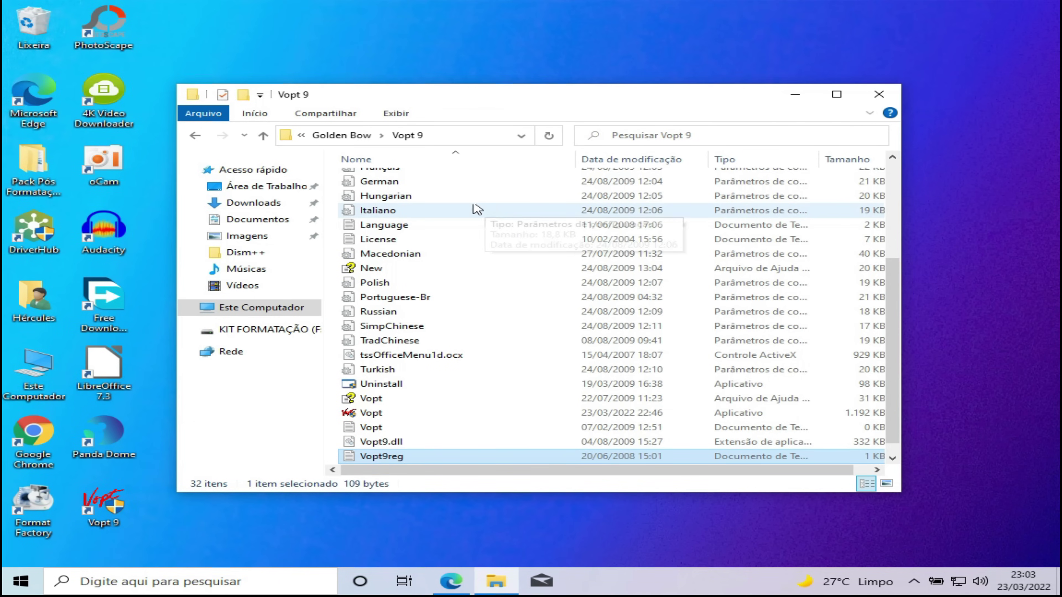
# Copy the Dism++ folder from the pack's Dism++ directory into Arquivos de Programas on C:, granting administrator permission.
pyautogui.click(196, 135)
pyautogui.click(195, 135)
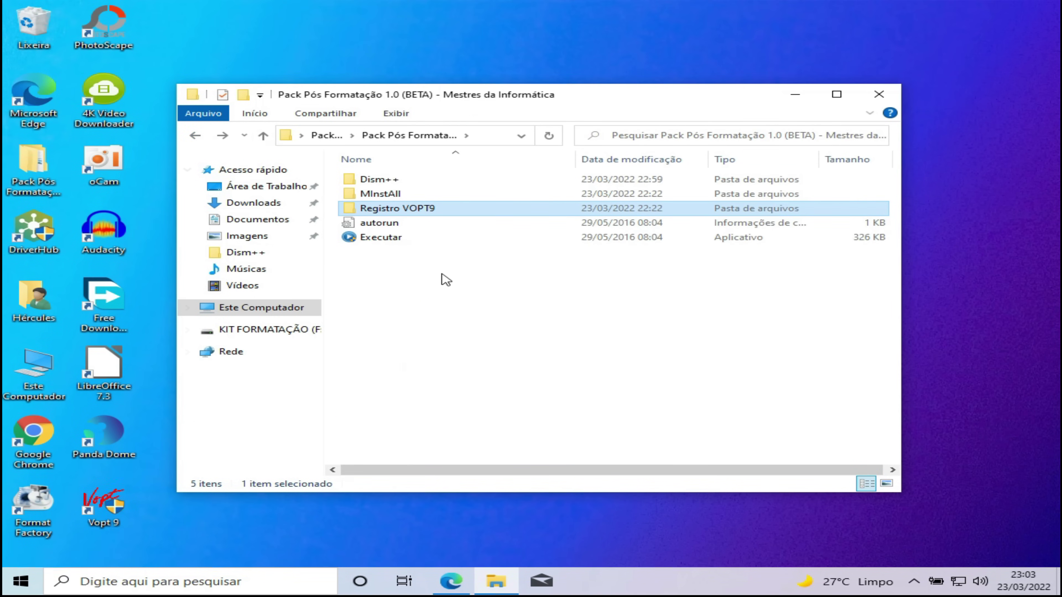
pyautogui.click(437, 278)
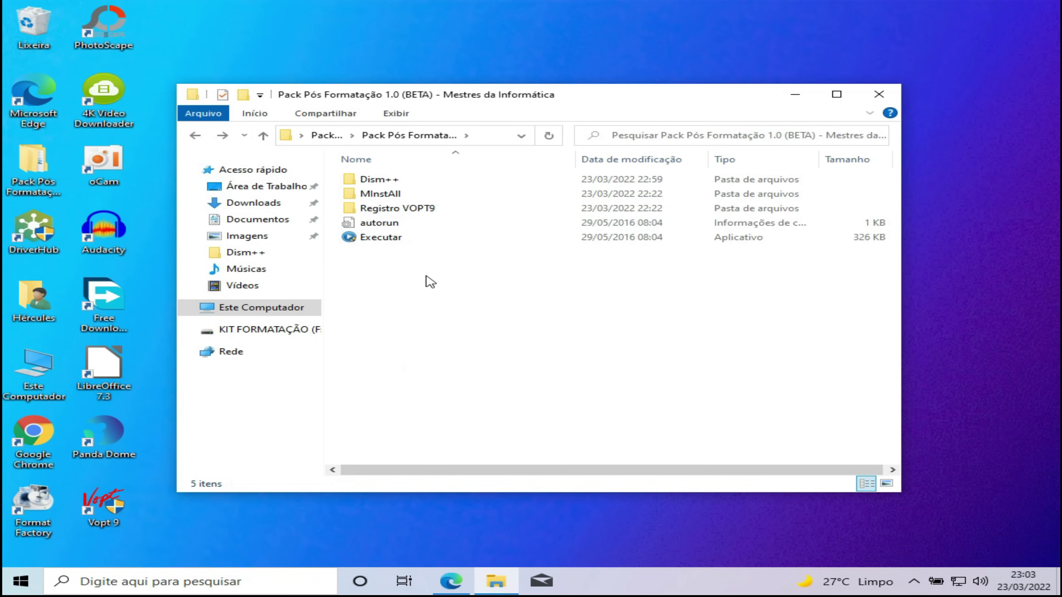
pyautogui.click(386, 184)
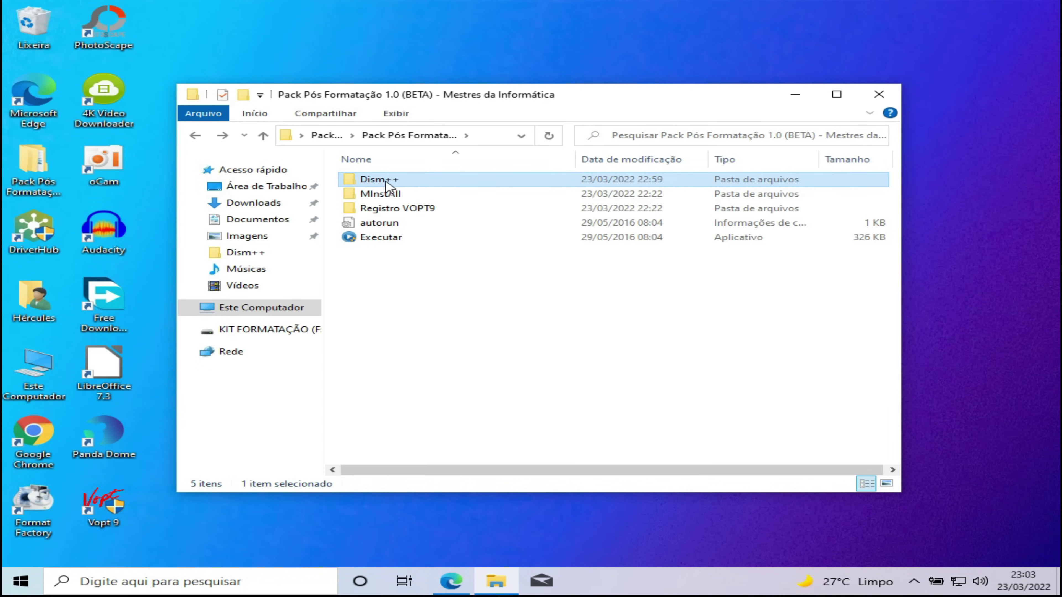
pyautogui.doubleClick(386, 184)
pyautogui.click(365, 186)
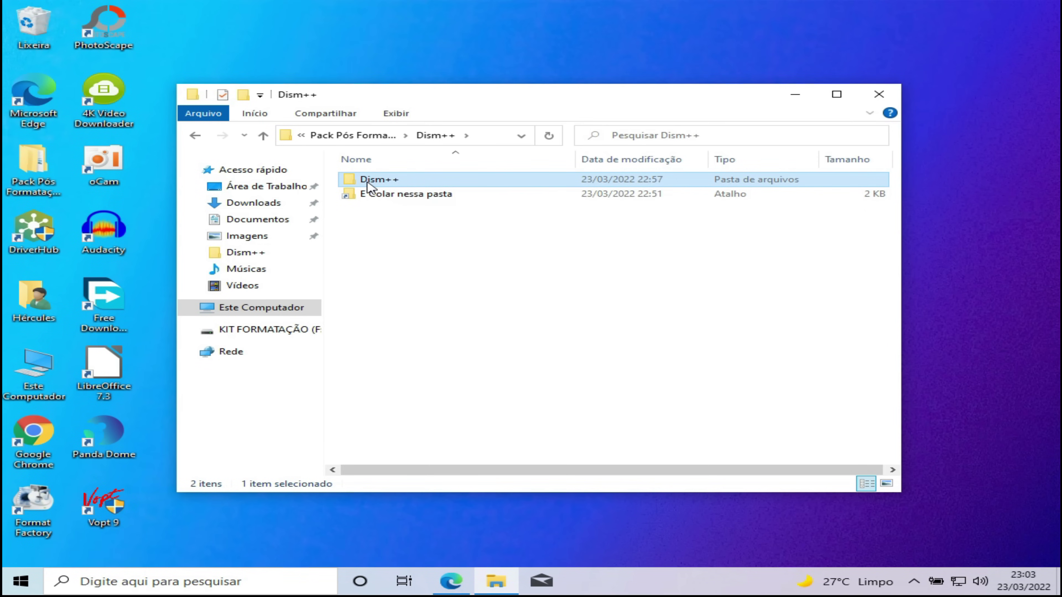
pyautogui.click(413, 223)
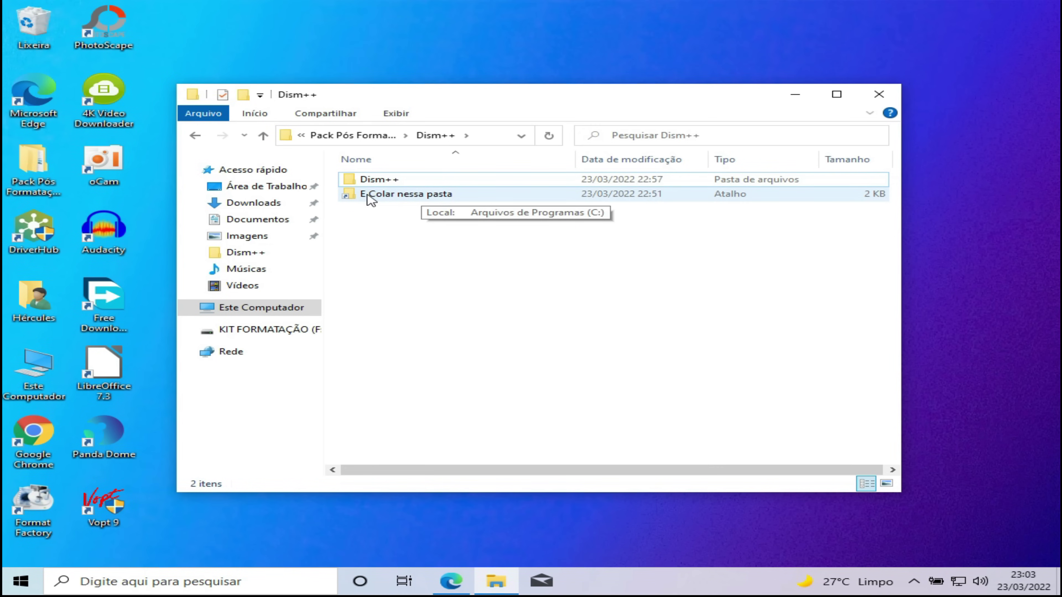
pyautogui.doubleClick(391, 195)
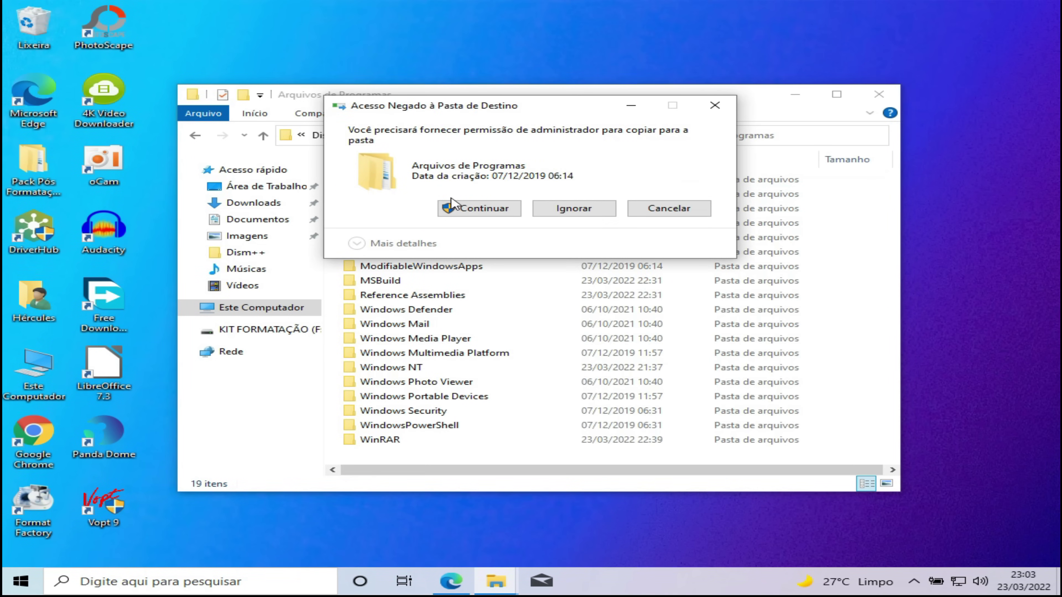
pyautogui.click(482, 212)
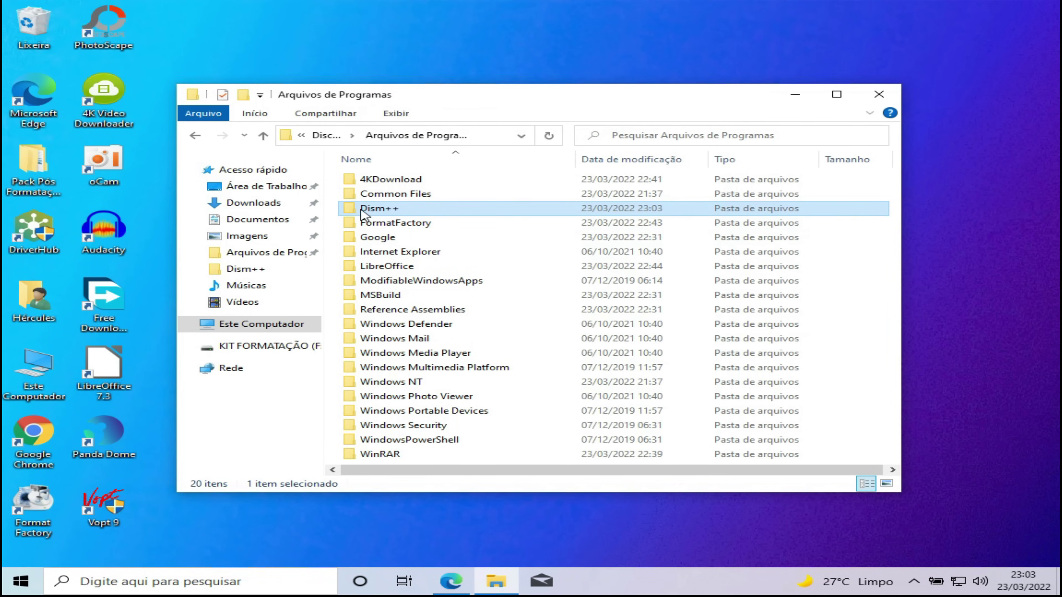
# Pin Dism++x64 from the copied Dism++ folder to Start, check its tile, and close the folder window.
pyautogui.doubleClick(378, 209)
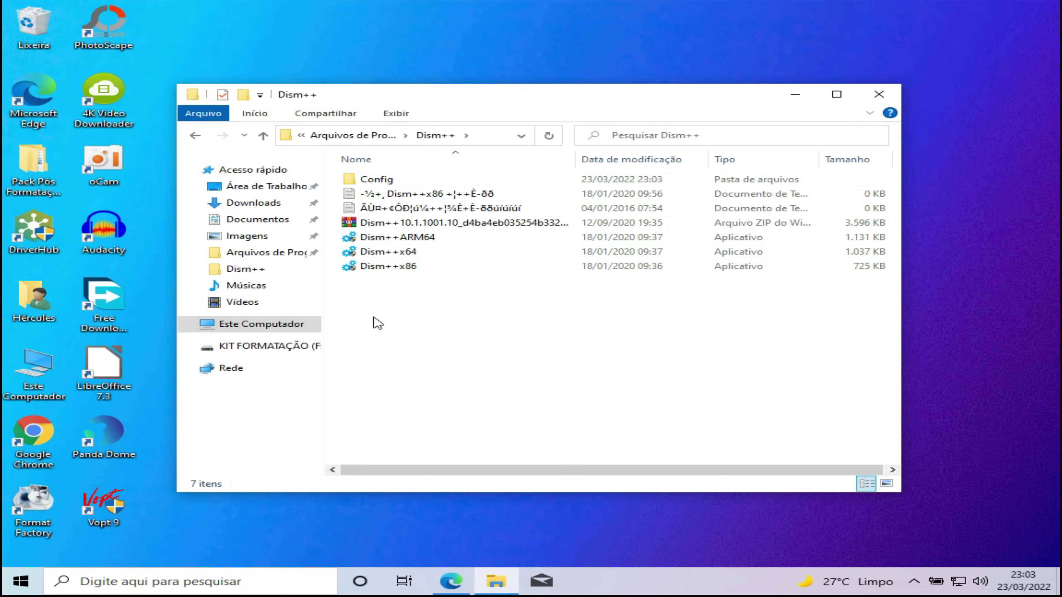
pyautogui.moveTo(423, 270)
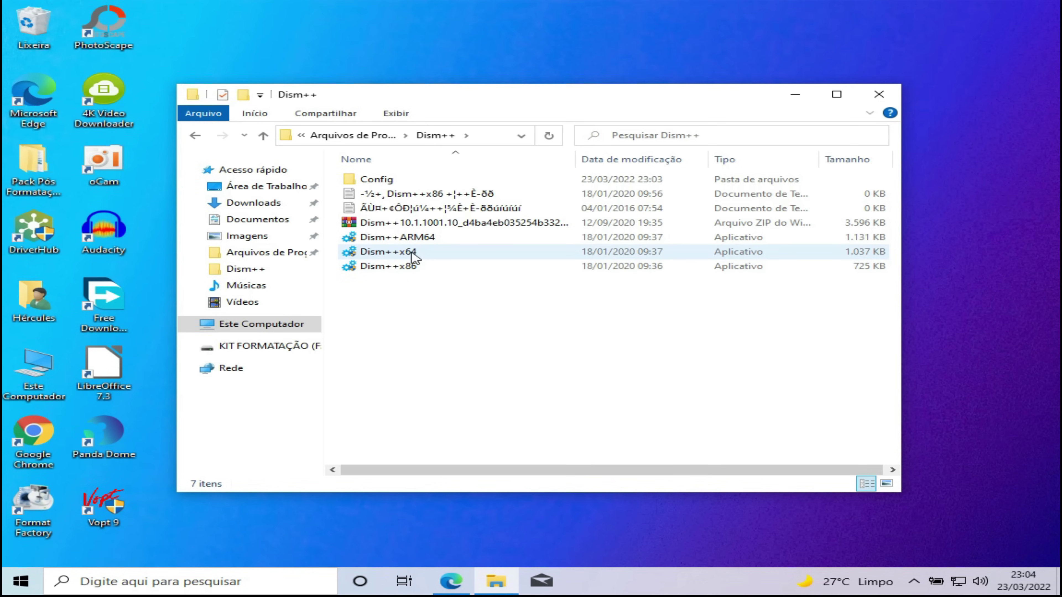
pyautogui.moveTo(353, 257)
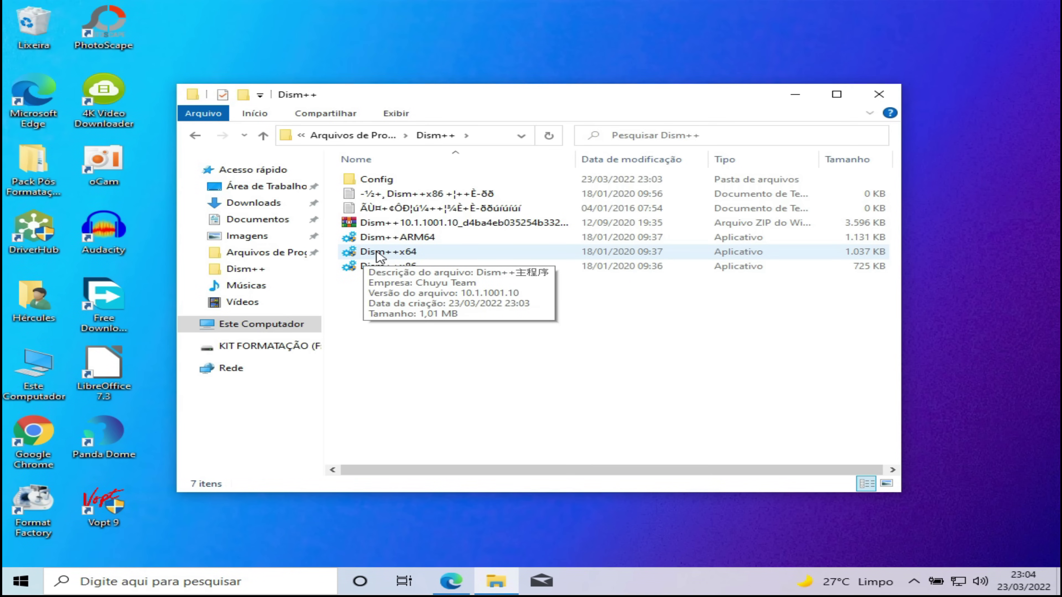
pyautogui.rightClick(392, 256)
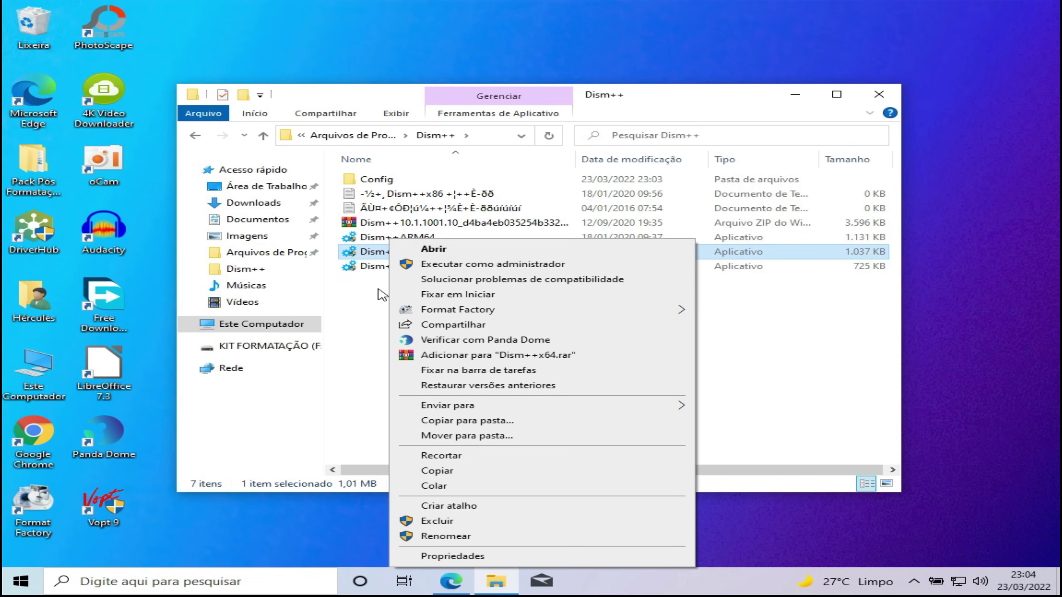
pyautogui.click(446, 294)
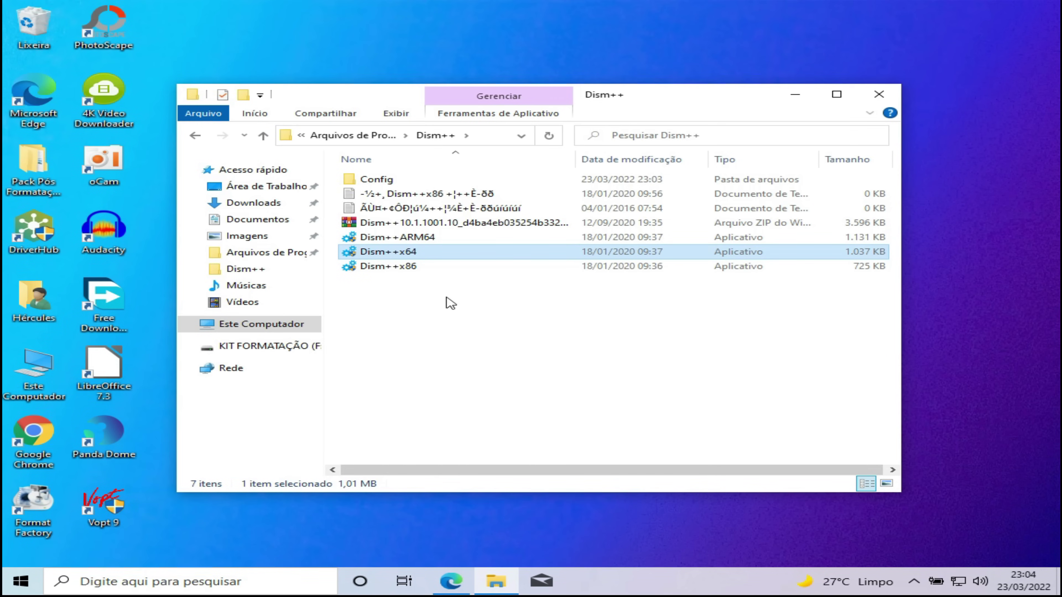
pyautogui.click(21, 582)
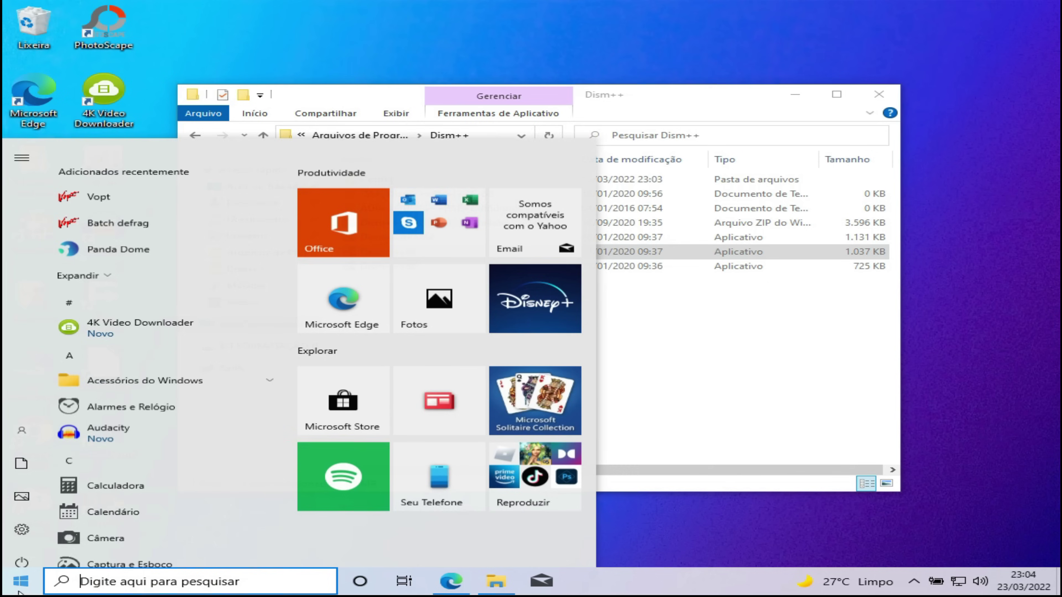
pyautogui.scroll(-1, 355, 502)
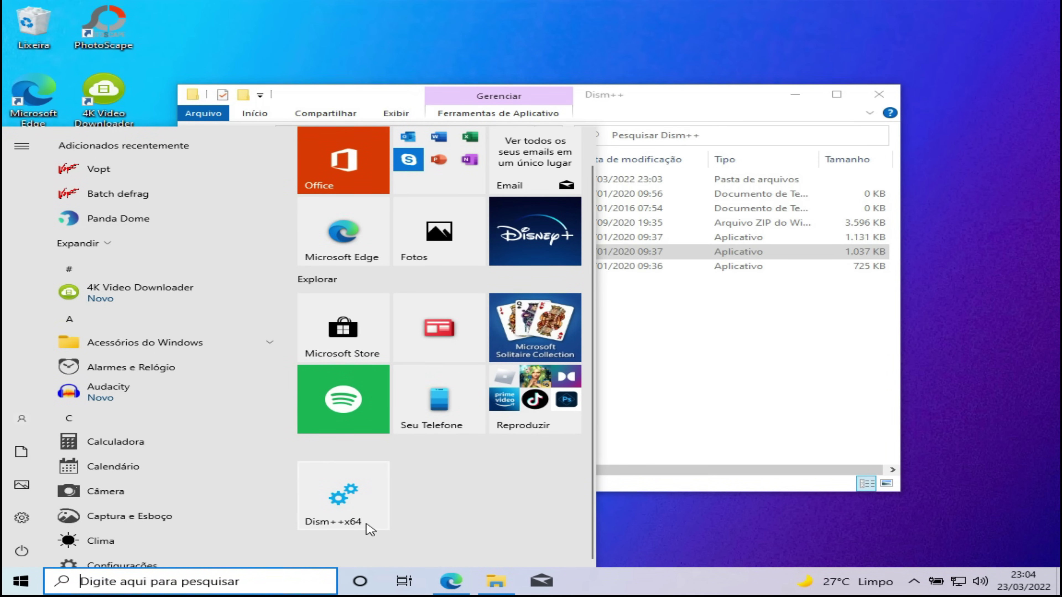
pyautogui.click(877, 94)
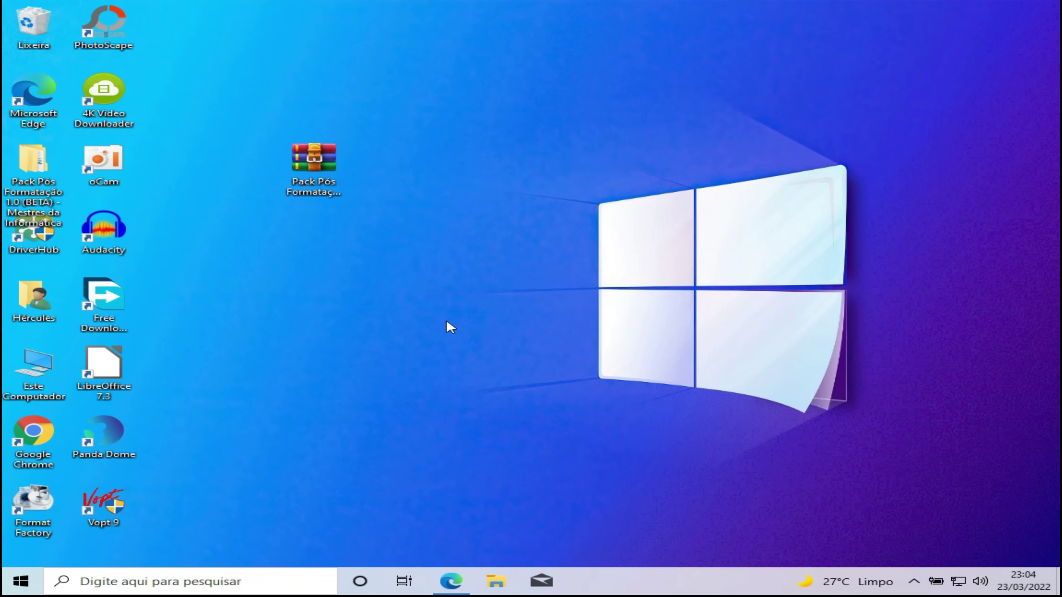
# Launch Dism++x64 from its Start tile and allow it to make changes to the device.
pyautogui.click(20, 580)
pyautogui.scroll(-5, 50, 494)
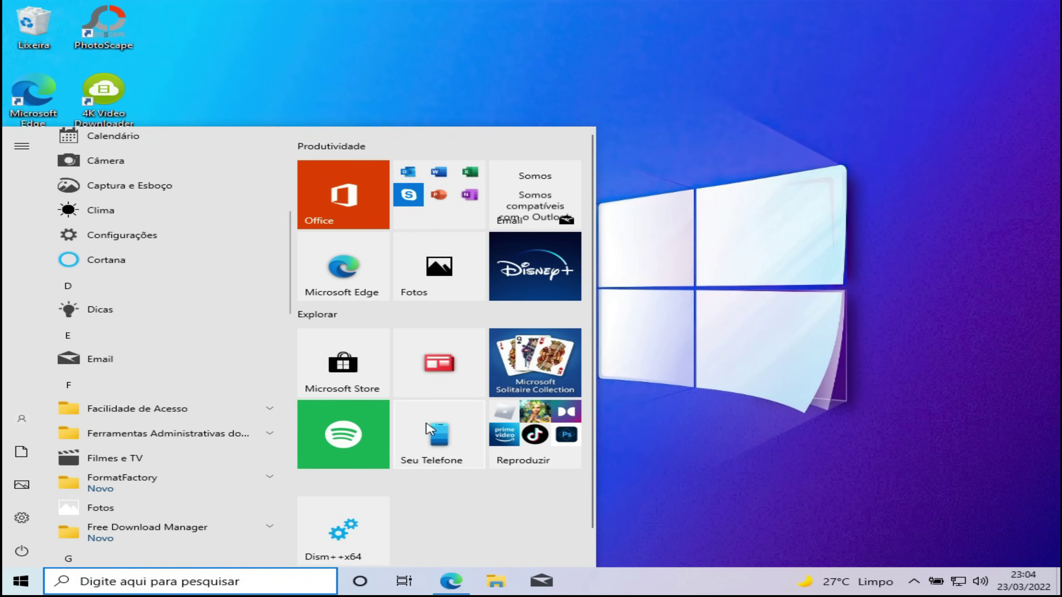
pyautogui.scroll(-1, 343, 518)
pyautogui.click(332, 502)
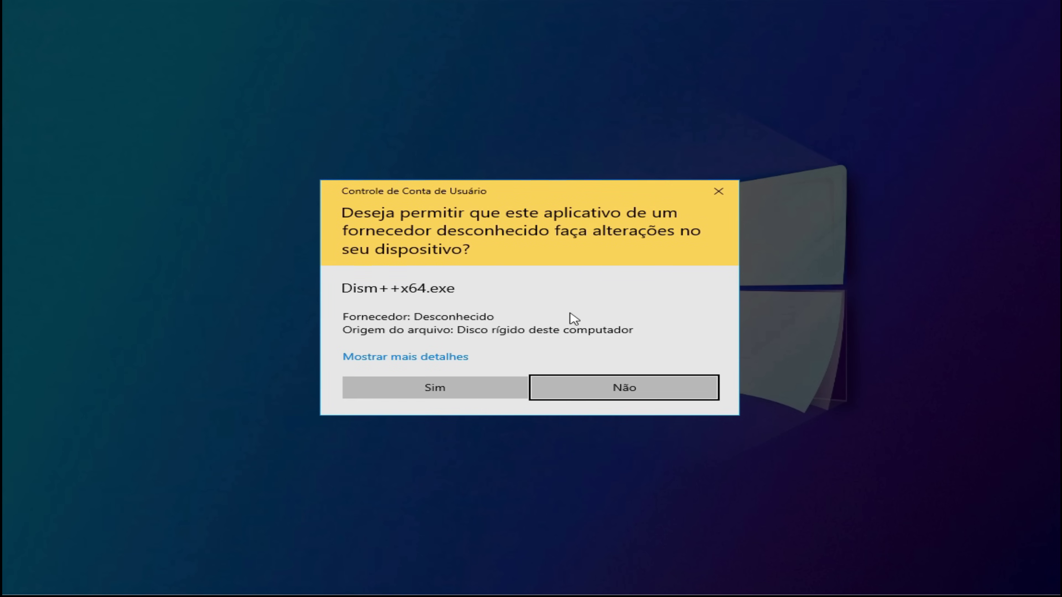
pyautogui.click(446, 392)
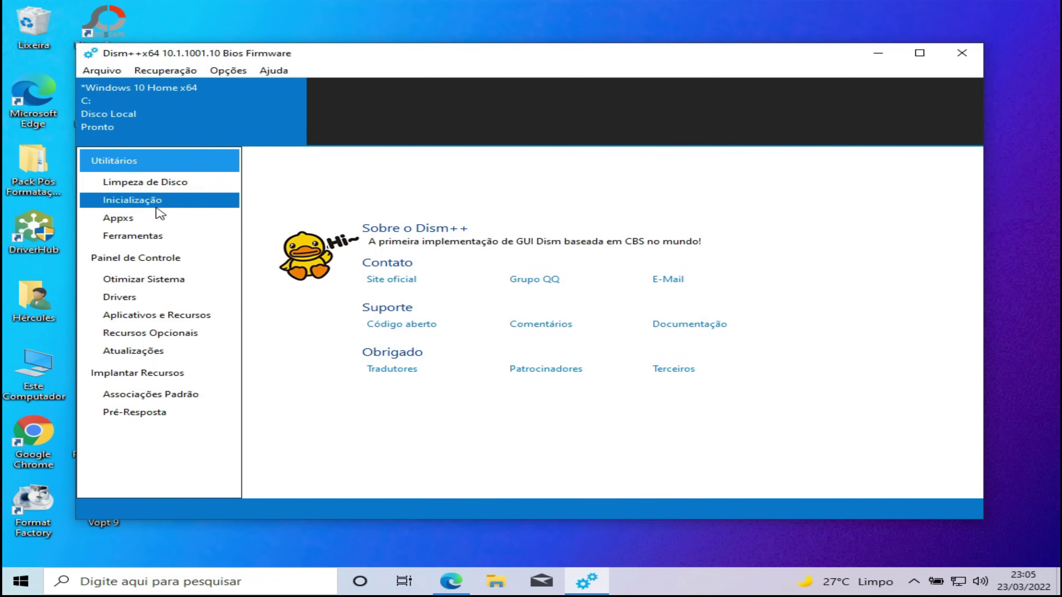
# Examine the User Appx package list in Dism++ and compare it with the preinstalled app tiles in Start.
pyautogui.click(151, 222)
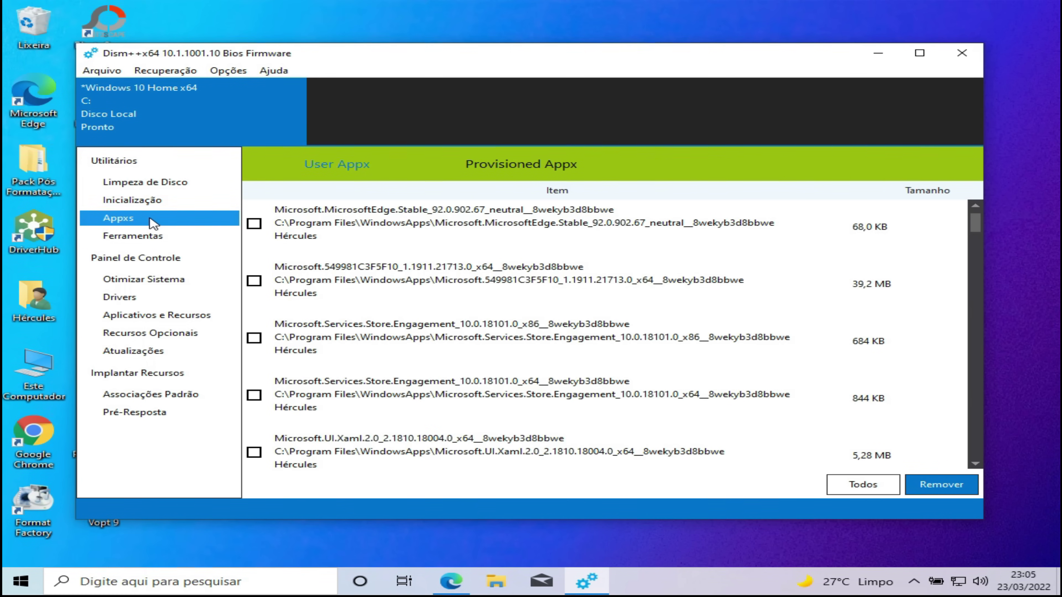
pyautogui.scroll(-2, 376, 276)
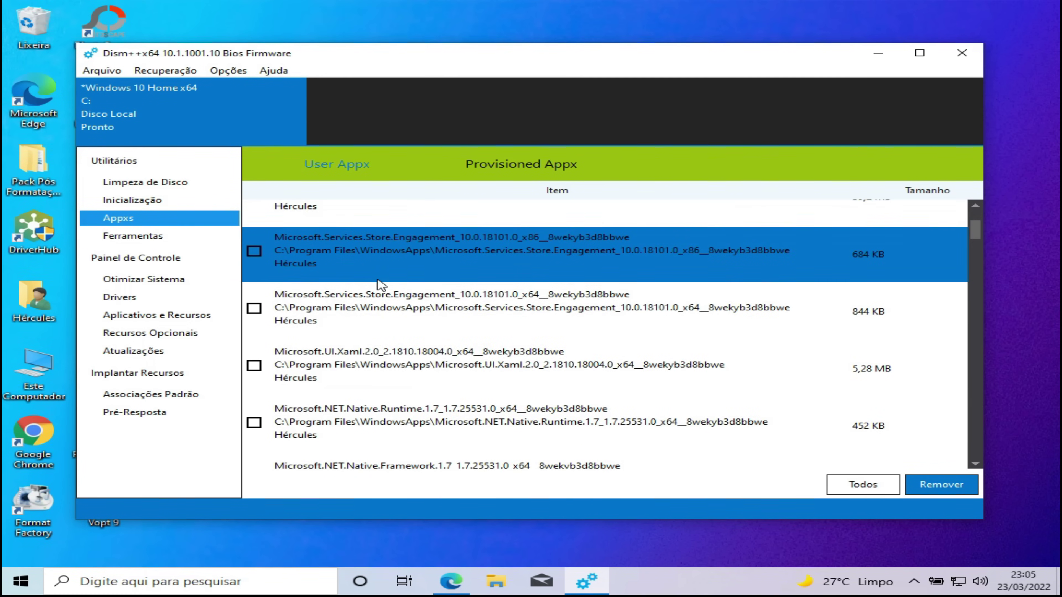
pyautogui.scroll(-12, 381, 284)
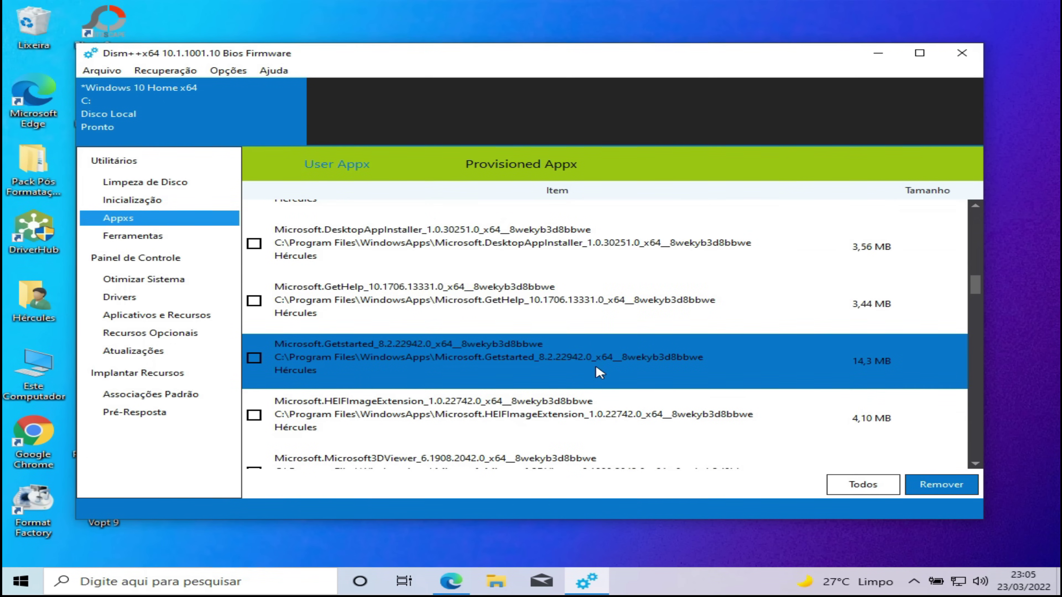
pyautogui.scroll(-4, 522, 271)
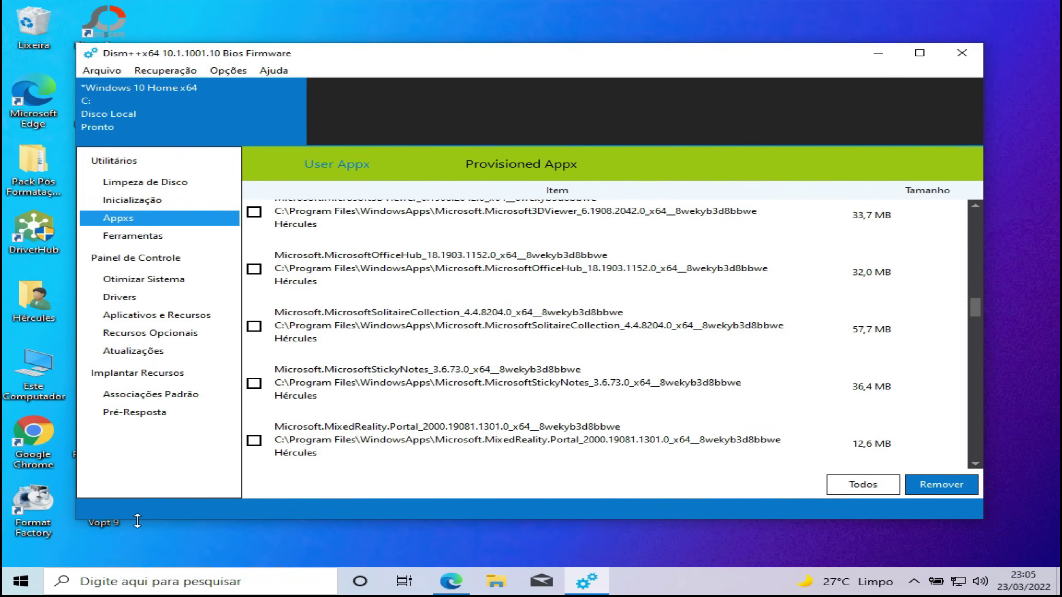
pyautogui.click(21, 582)
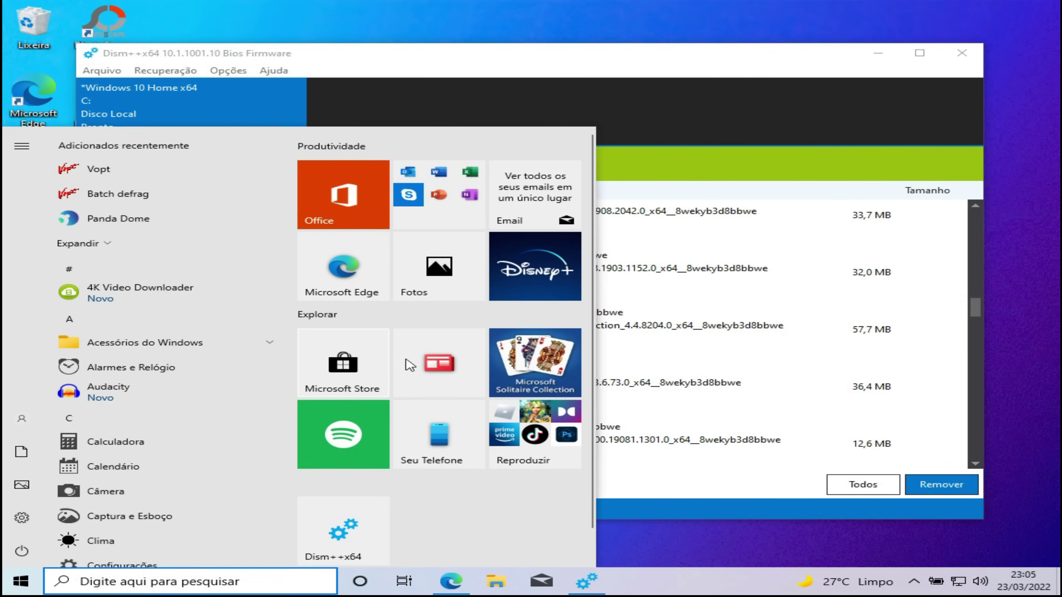
pyautogui.scroll(-1, 554, 402)
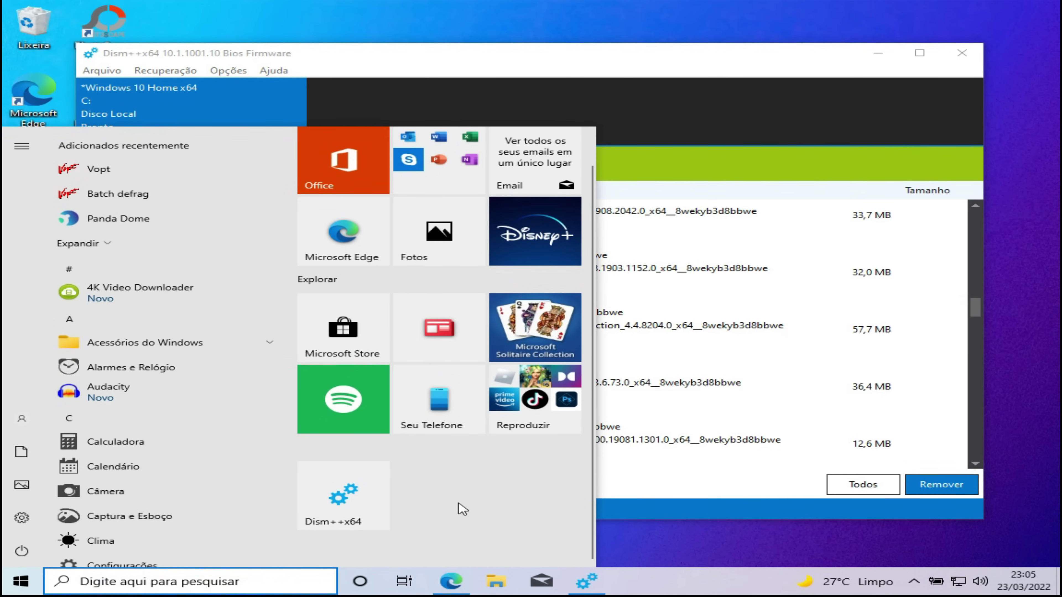
pyautogui.scroll(1, 522, 335)
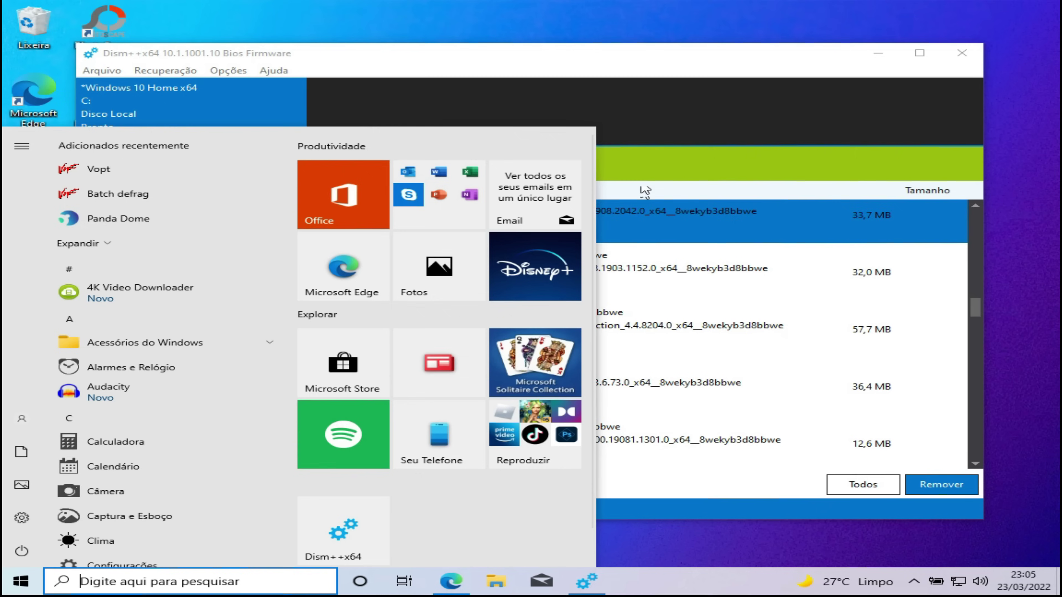
pyautogui.click(606, 73)
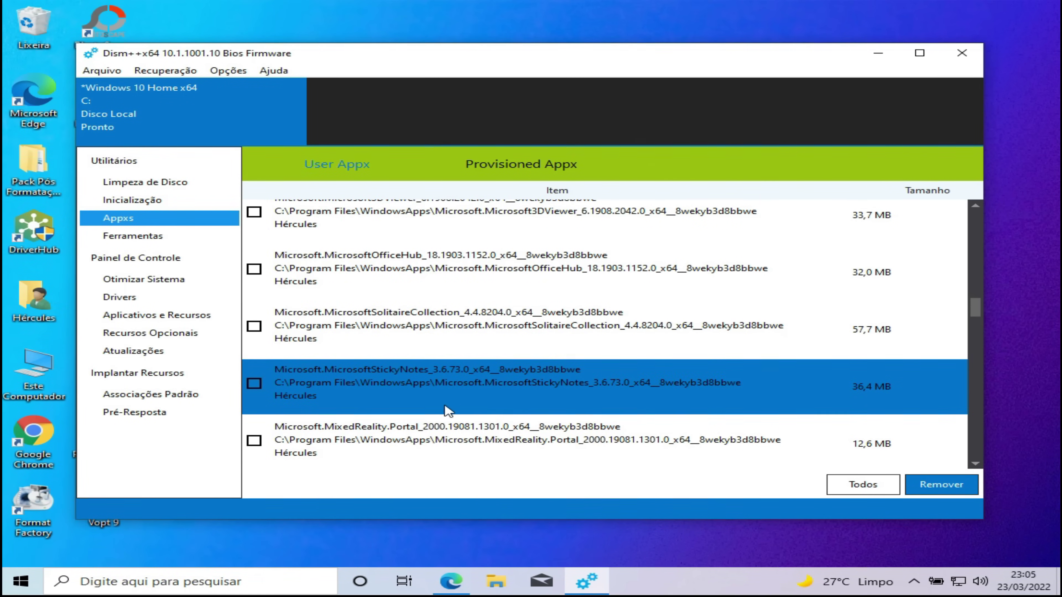
pyautogui.click(17, 587)
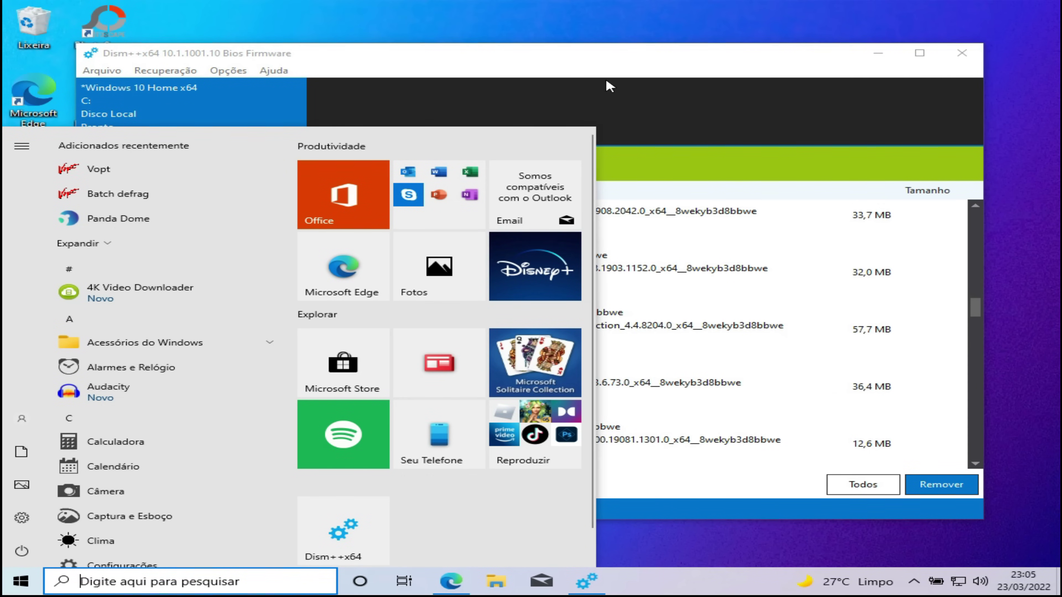
pyautogui.click(612, 63)
# Remove all User Appx packages, approving the Windows Store deletion but declining the removal of Microsoft.StorePurchaseApp, and dismiss the closing dialog.
pyautogui.click(454, 279)
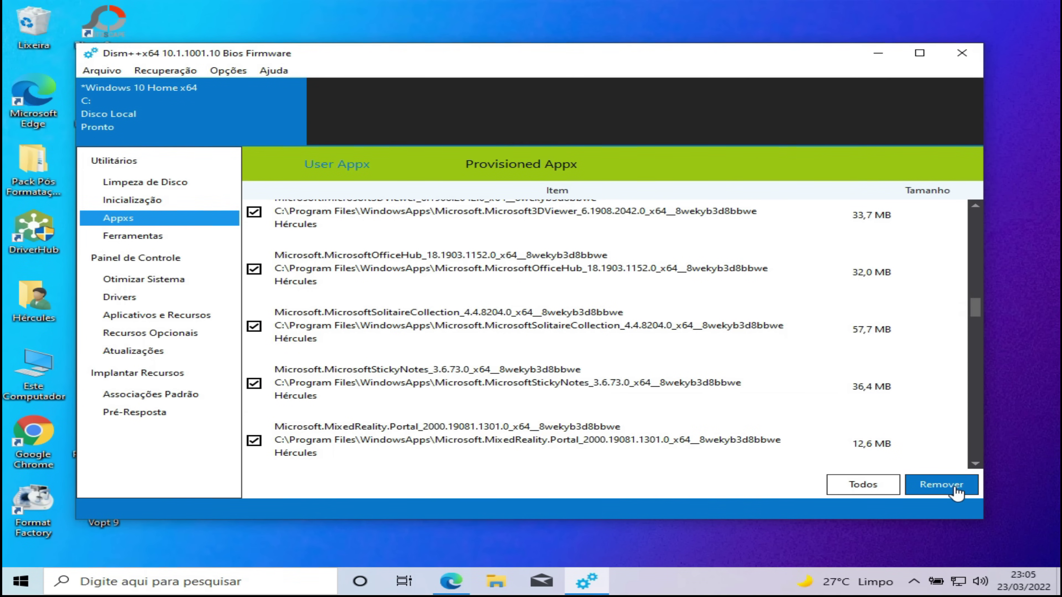
pyautogui.click(958, 493)
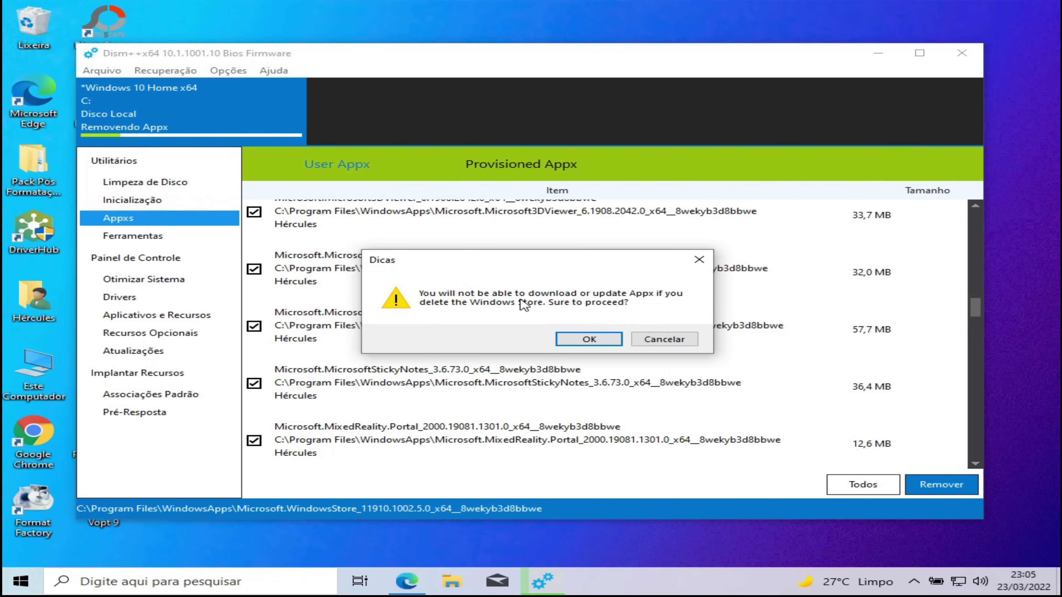
pyautogui.click(574, 342)
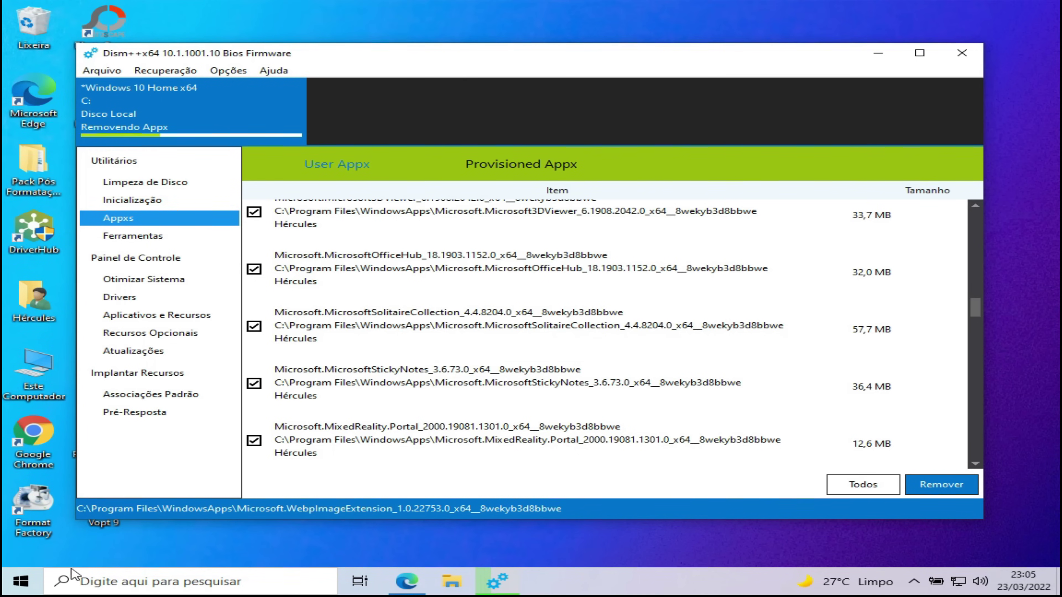
pyautogui.click(21, 581)
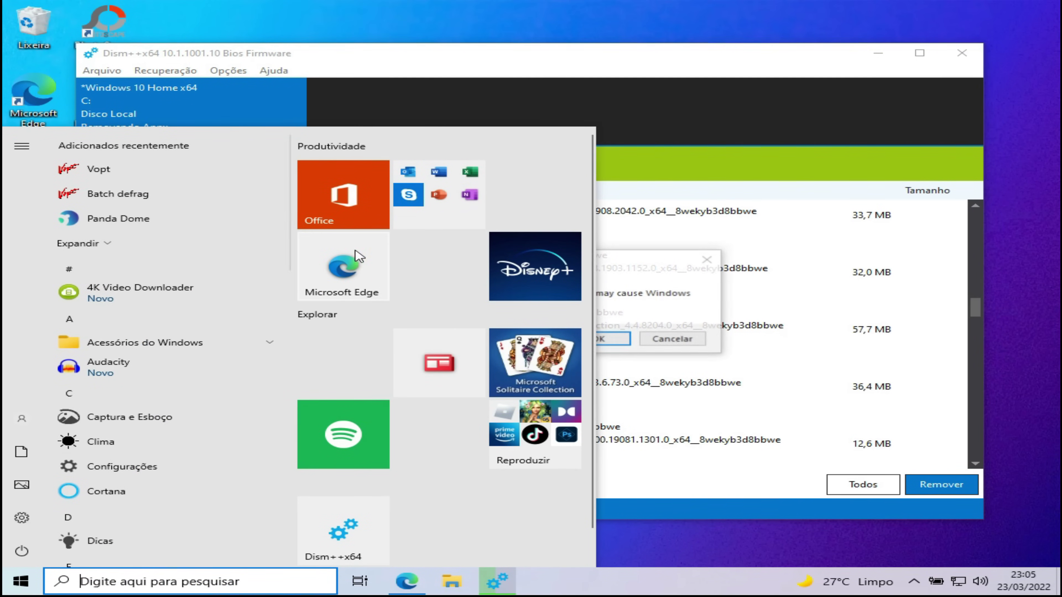
pyautogui.click(625, 262)
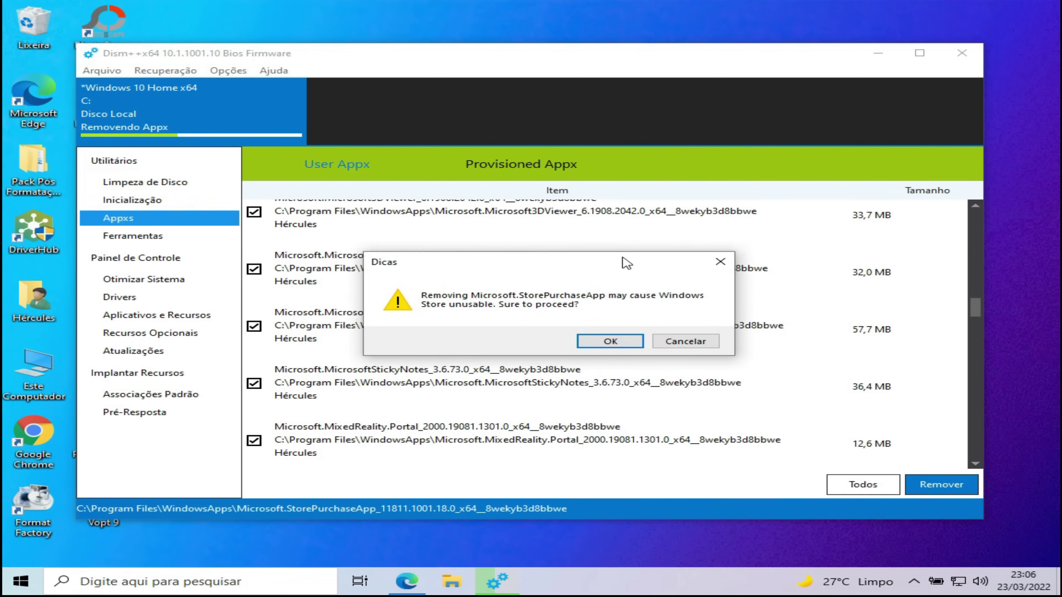
pyautogui.click(682, 342)
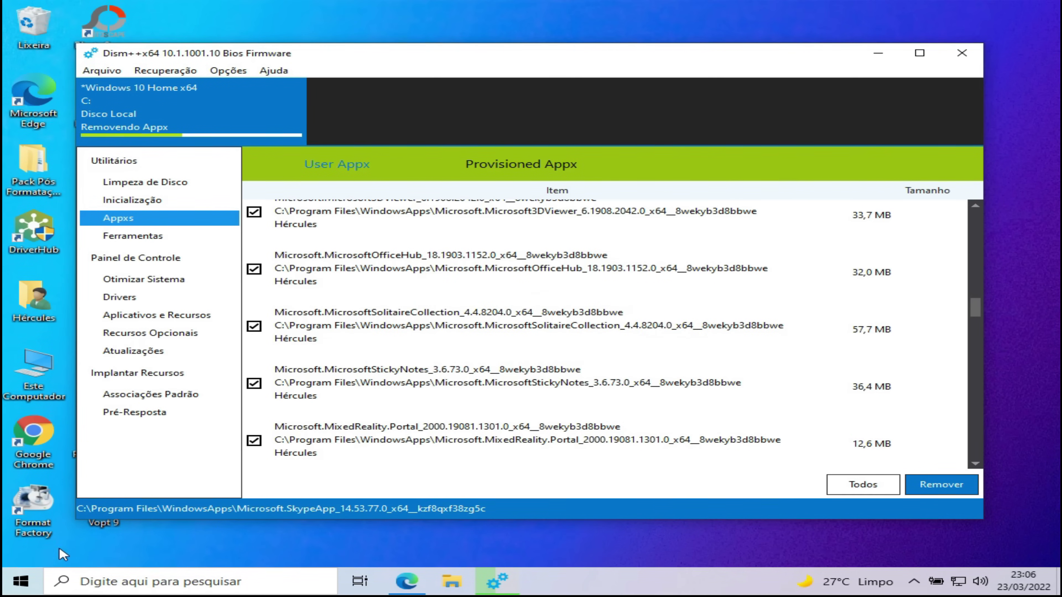
pyautogui.click(21, 581)
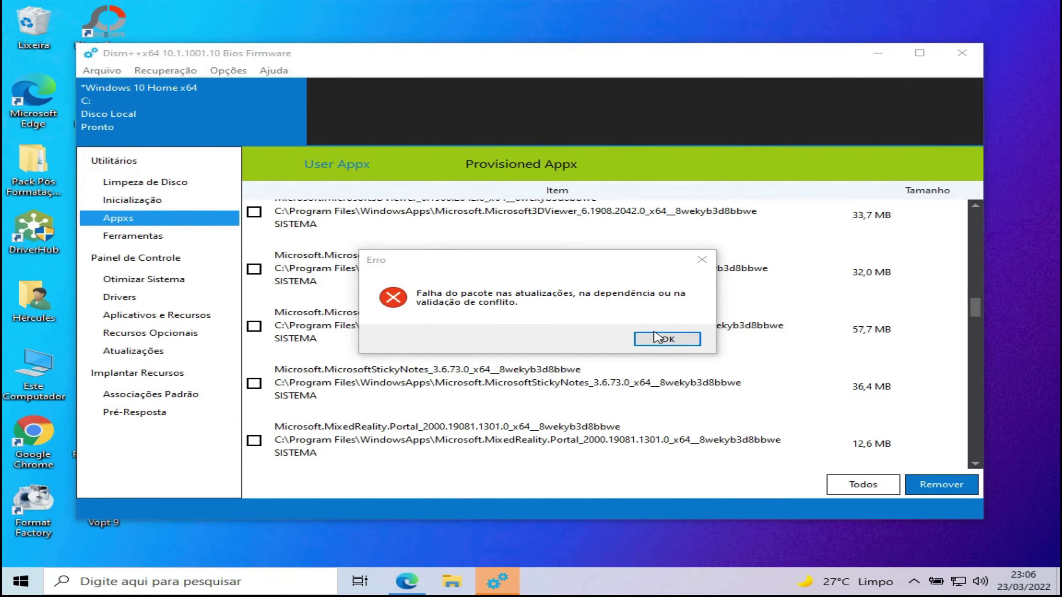
pyautogui.click(666, 403)
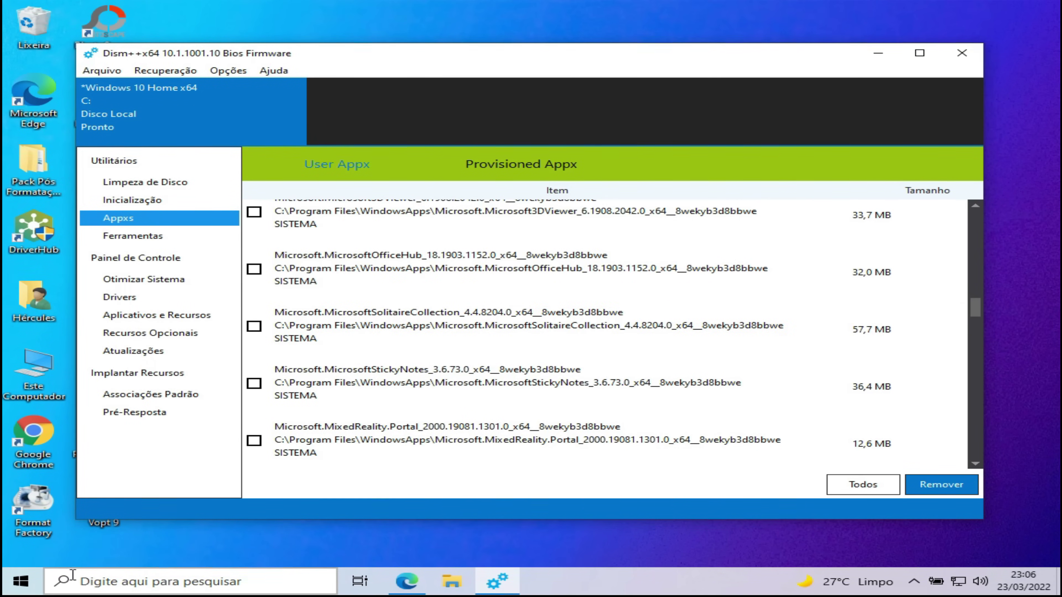
# Unpin the app folder from the Explorar group in Start and uninstall the news and Spotify apps from their tiles.
pyautogui.click(20, 581)
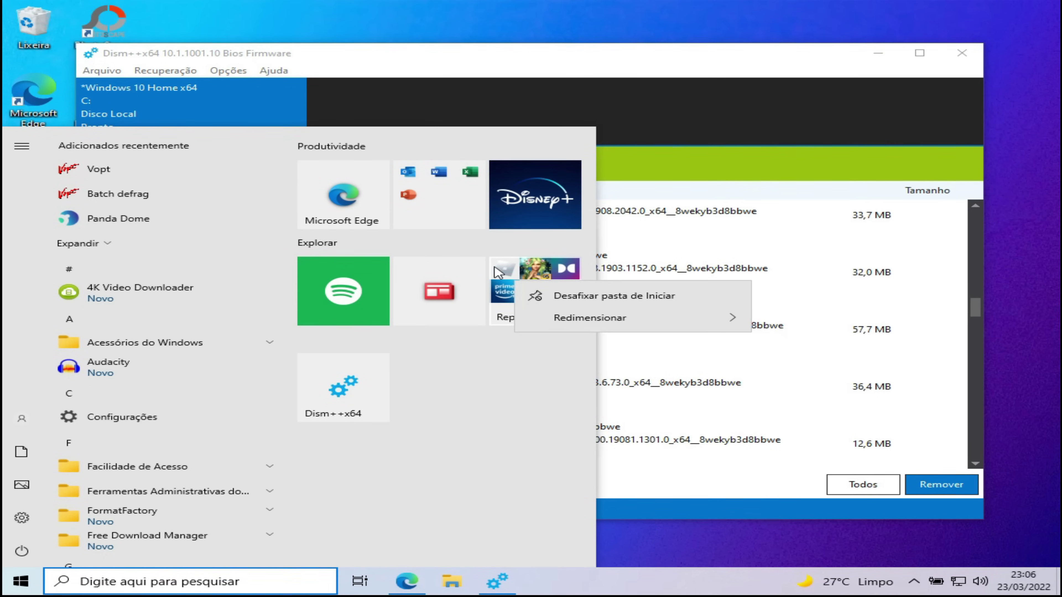
pyautogui.click(569, 301)
pyautogui.rightClick(473, 300)
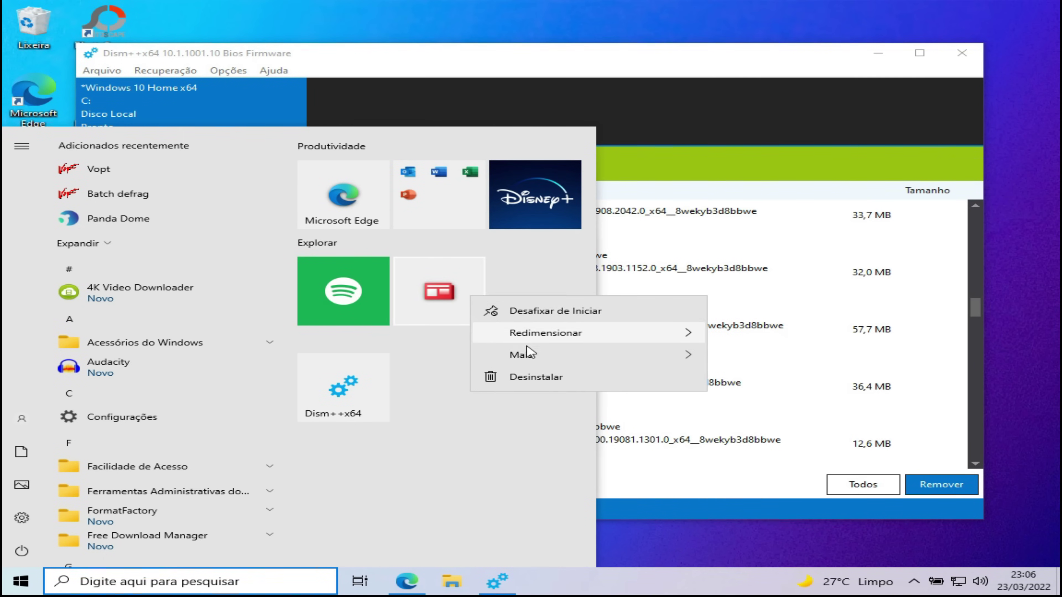
pyautogui.click(533, 381)
pyautogui.click(507, 245)
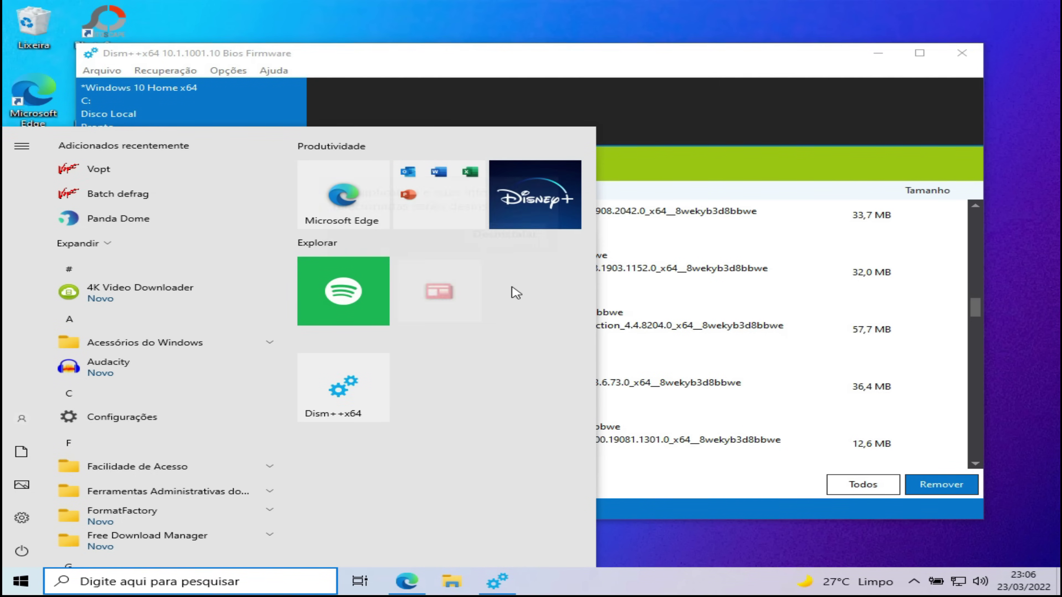
pyautogui.rightClick(384, 295)
pyautogui.click(427, 374)
pyautogui.click(399, 236)
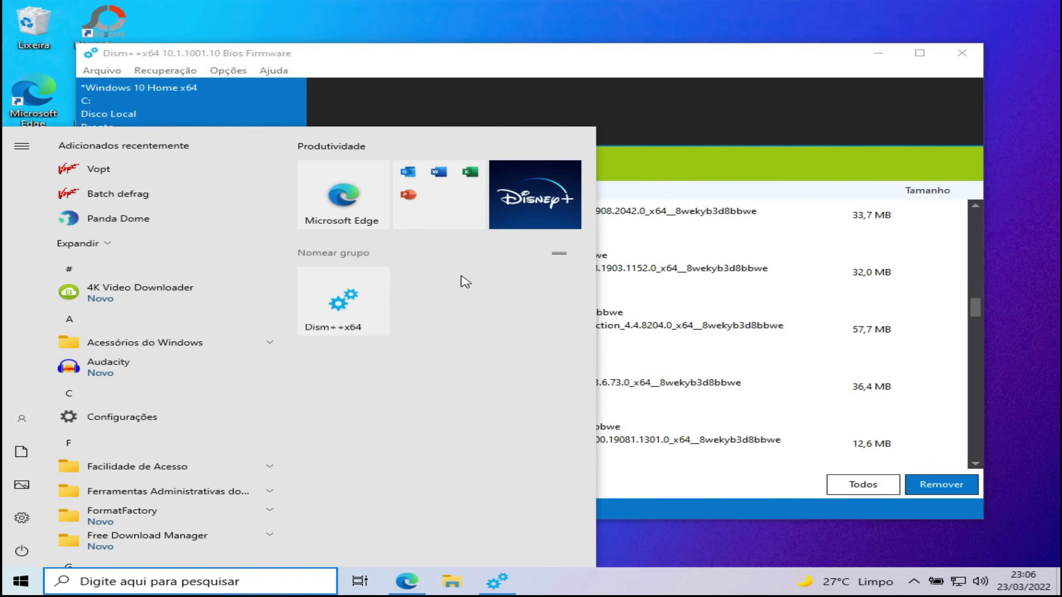
# Unpin the Office app folder from the Produtividade group, uninstall Disney+ from its tile, and close Start.
pyautogui.rightClick(434, 203)
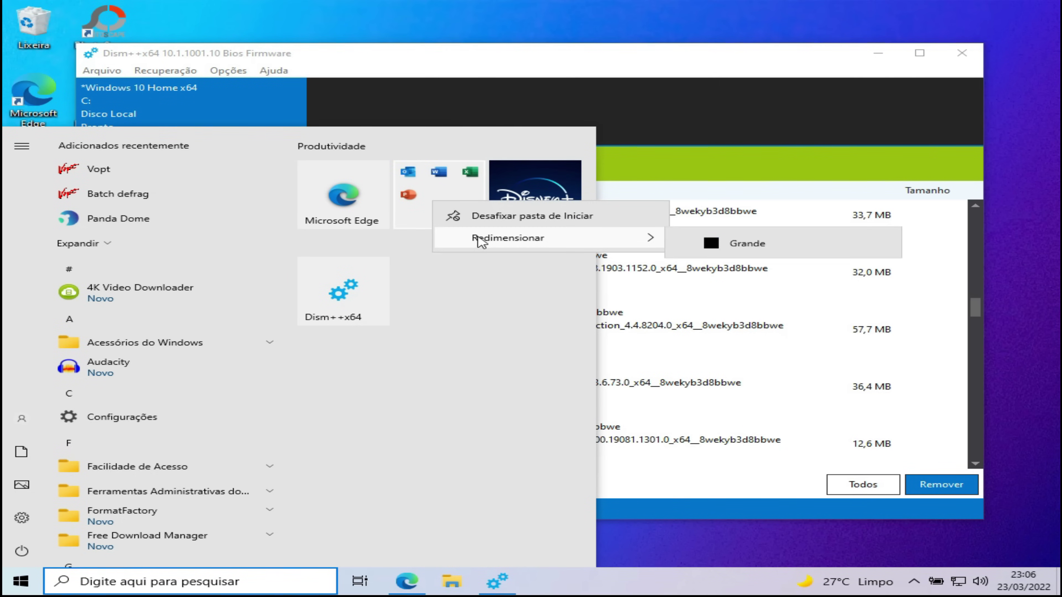
pyautogui.click(484, 217)
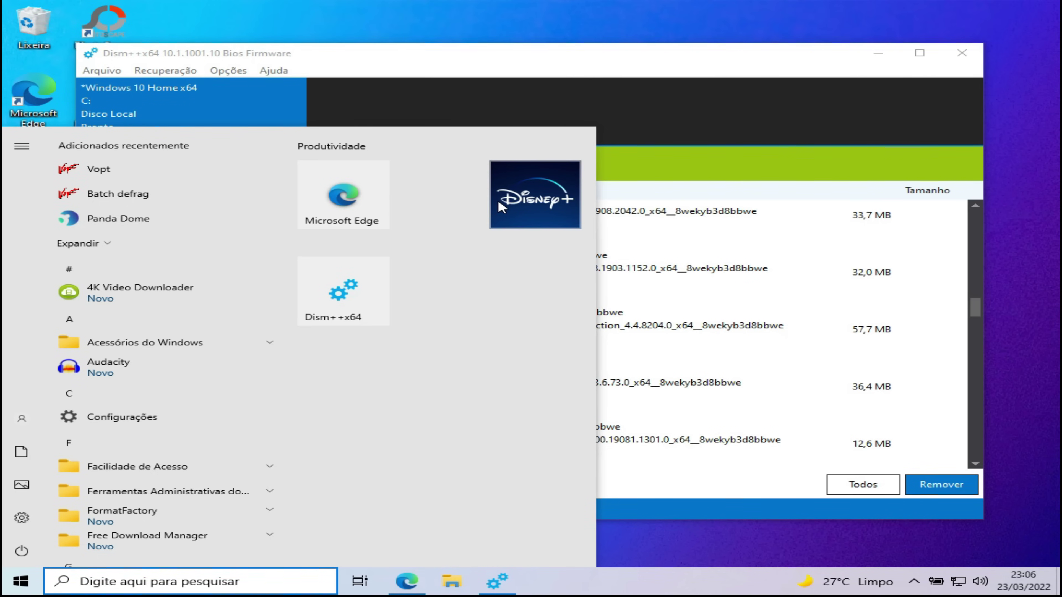
pyautogui.rightClick(493, 202)
pyautogui.click(543, 288)
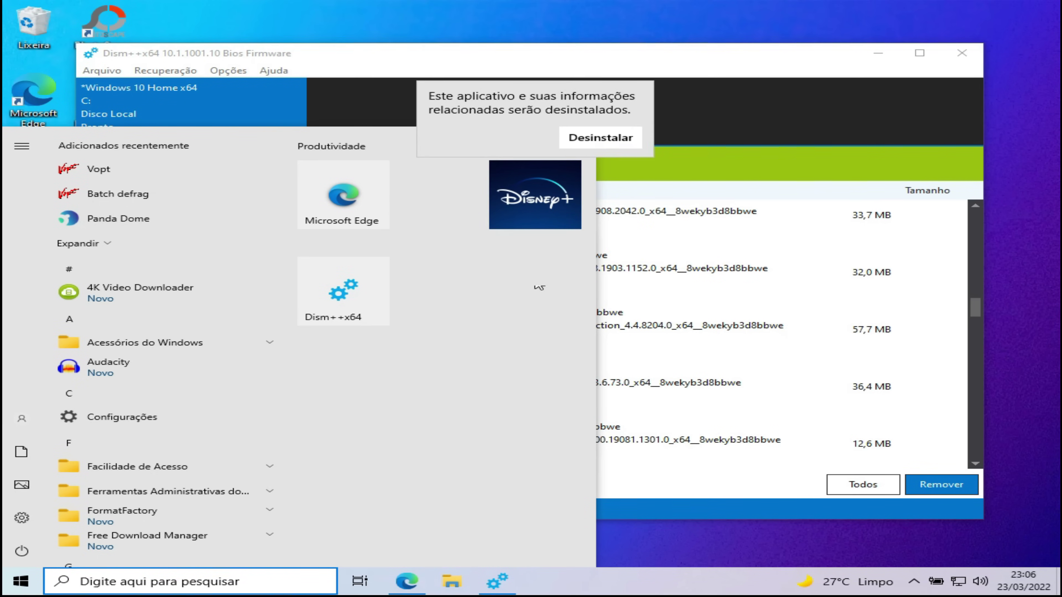
pyautogui.click(593, 138)
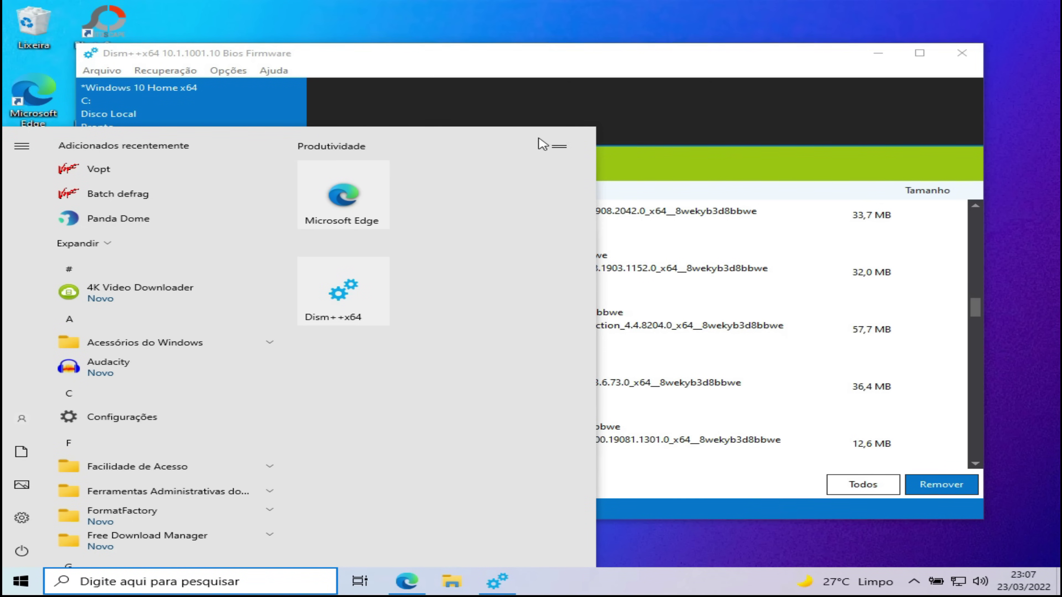
pyautogui.click(541, 62)
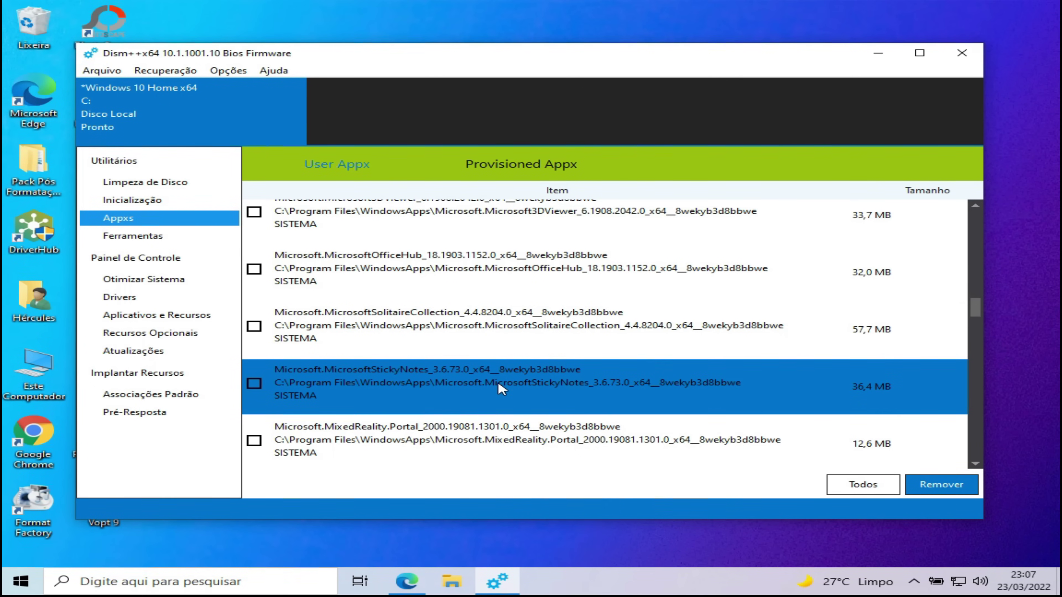
# Run Limpeza de Disco in Dism++ with the preselected categories, approving the permanent deletion and Explorer restart, and close Dism++.
pyautogui.click(174, 185)
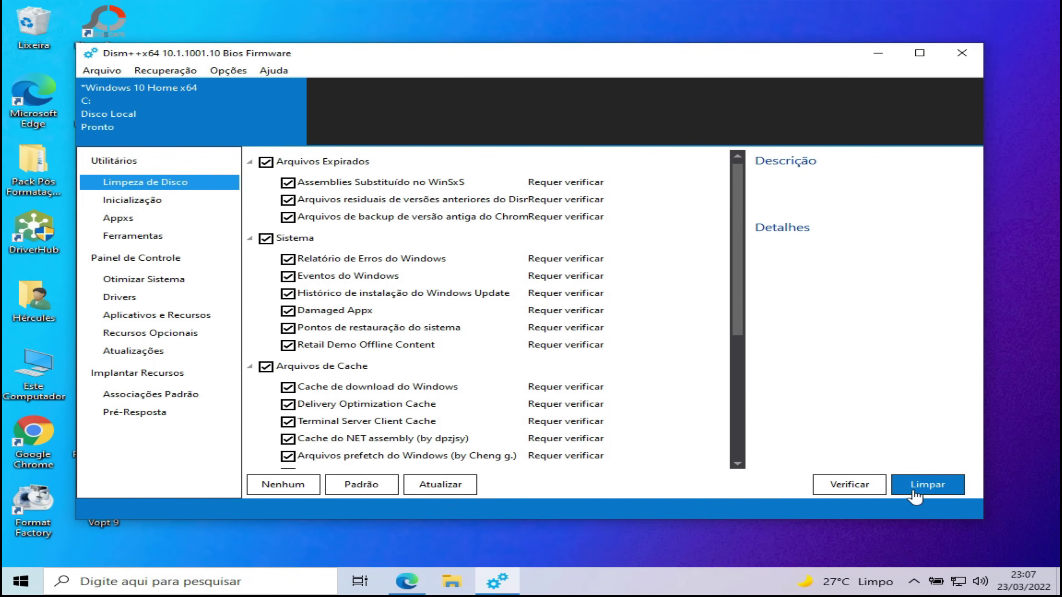
pyautogui.click(929, 486)
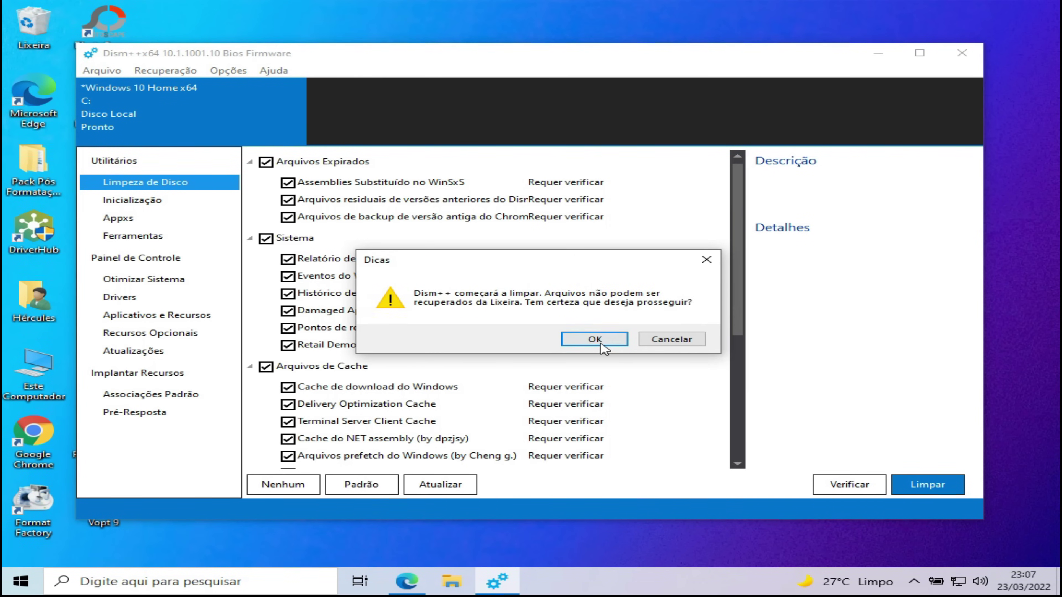
pyautogui.click(596, 340)
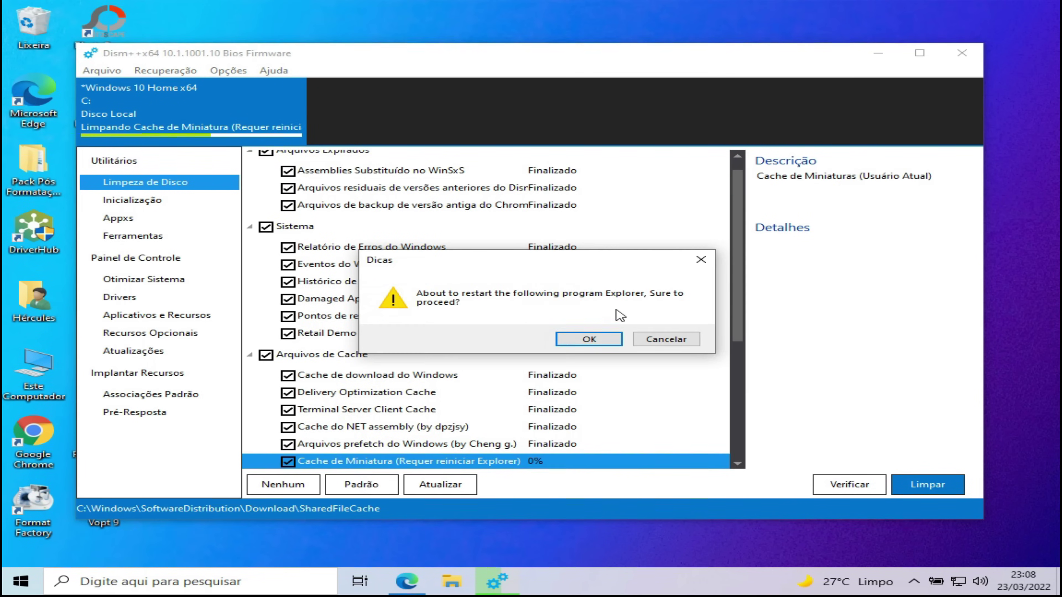
pyautogui.click(588, 339)
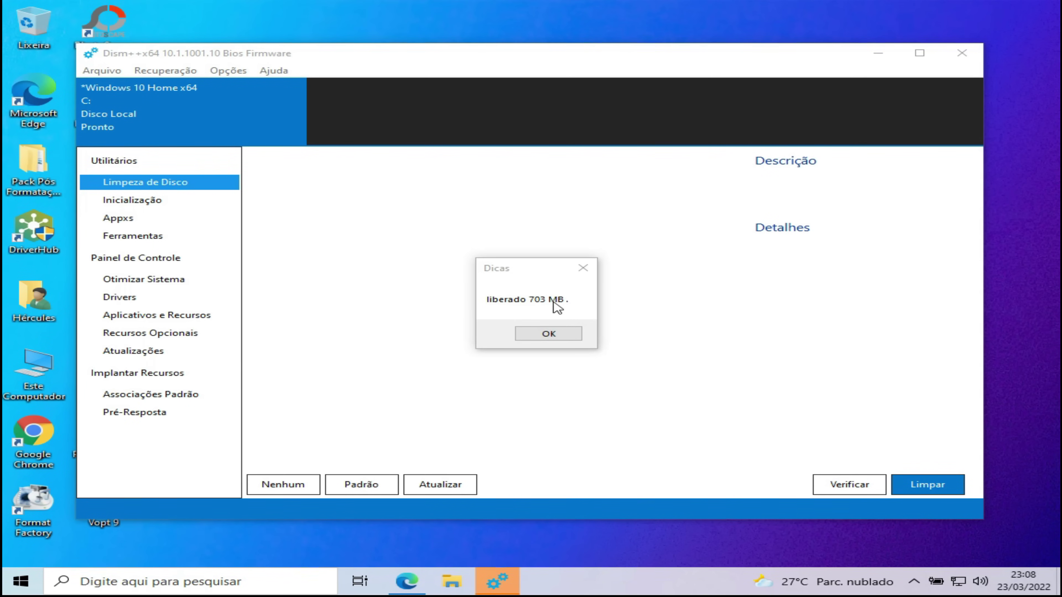
pyautogui.click(556, 307)
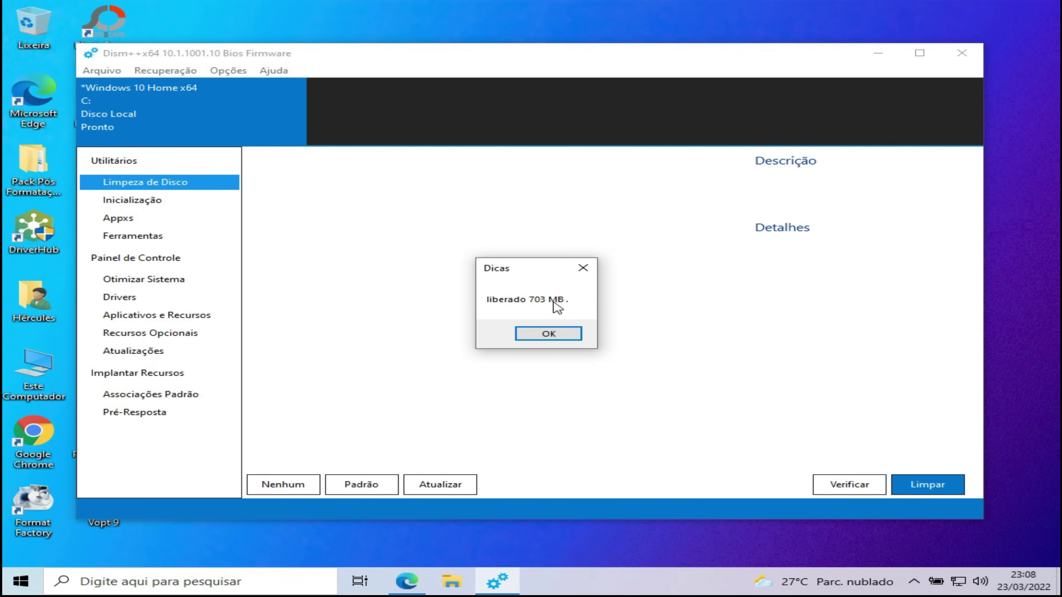
pyautogui.click(559, 337)
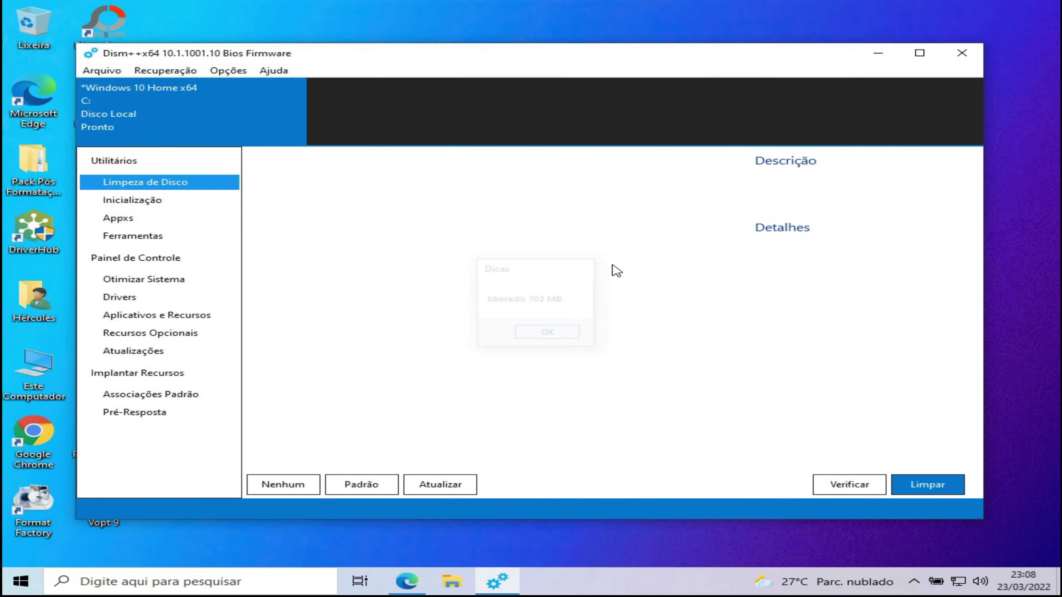
pyautogui.moveTo(527, 62)
pyautogui.mouseDown()
pyautogui.moveTo(568, 73)
pyautogui.moveTo(526, 75)
pyautogui.mouseUp()
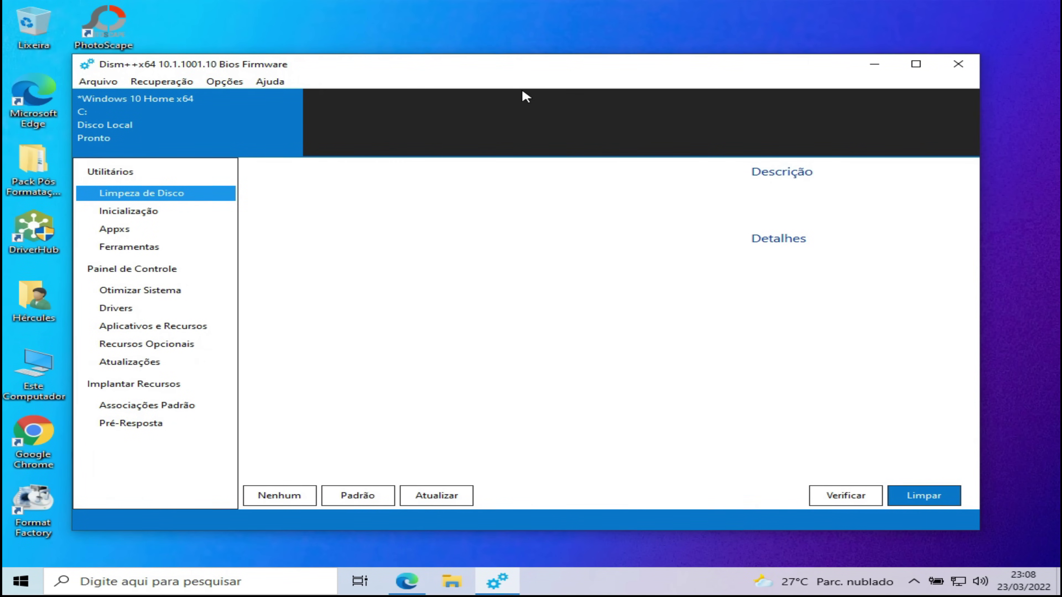
pyautogui.click(957, 63)
# Reopen Dism++x64 from its Start tile, view the Limpeza de Disco categories, and close the program.
pyautogui.click(80, 581)
pyautogui.press('super')
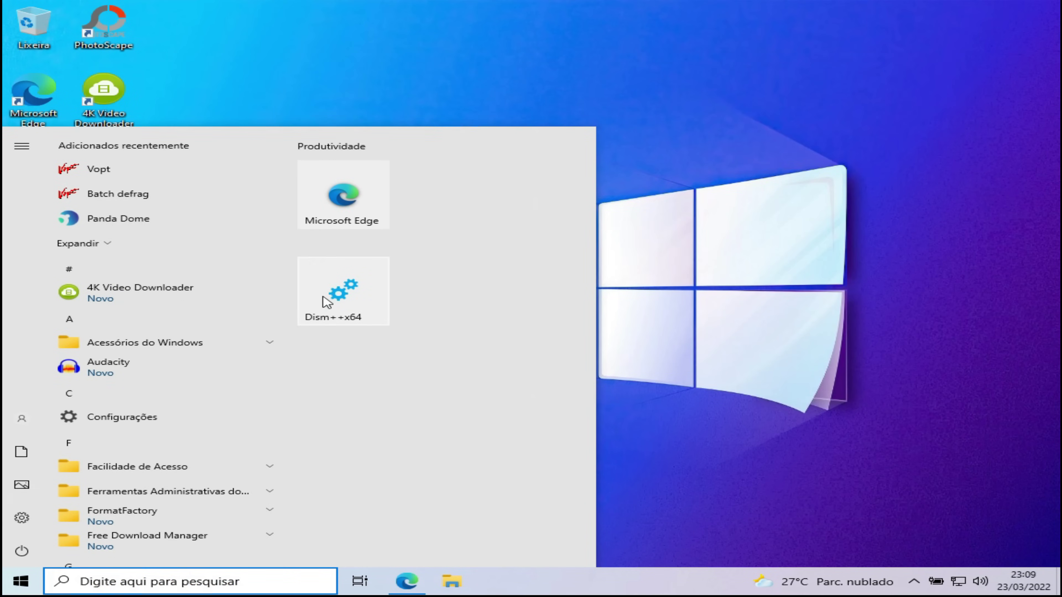
pyautogui.click(345, 288)
pyautogui.click(439, 379)
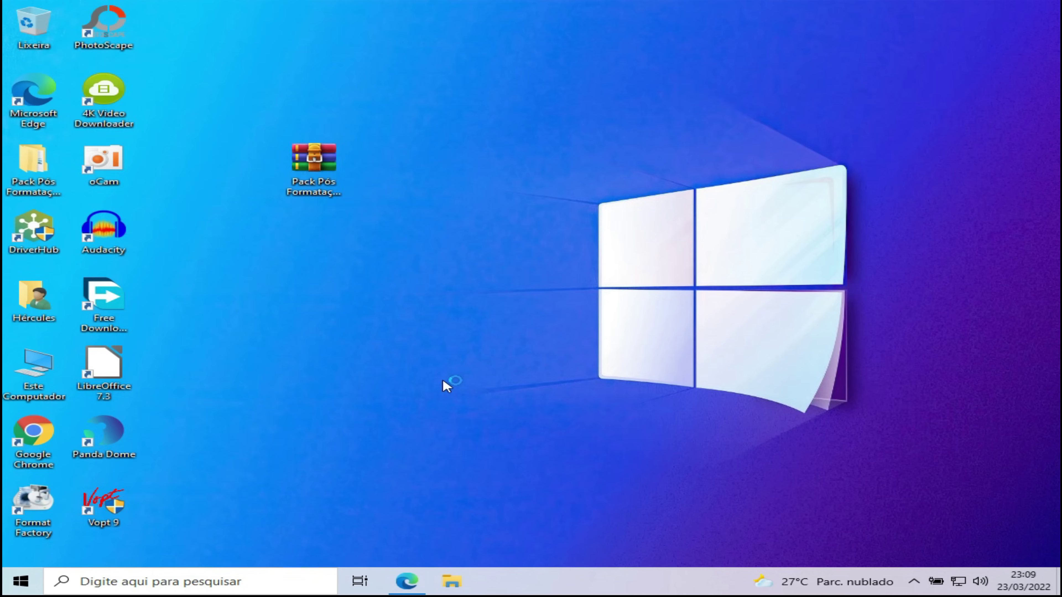
pyautogui.click(179, 186)
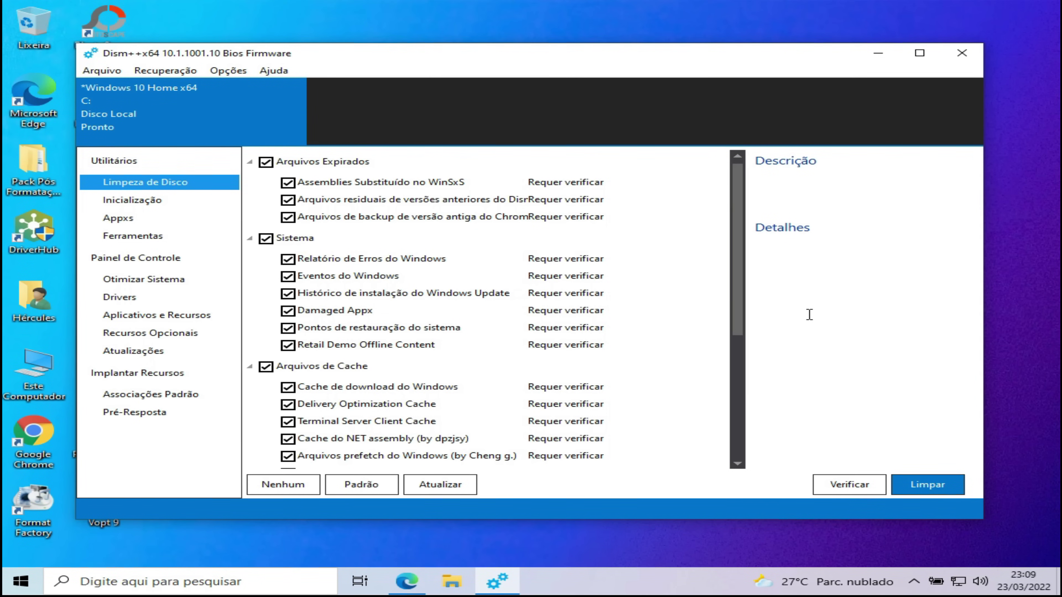
pyautogui.hotkey('alt', 'F4')
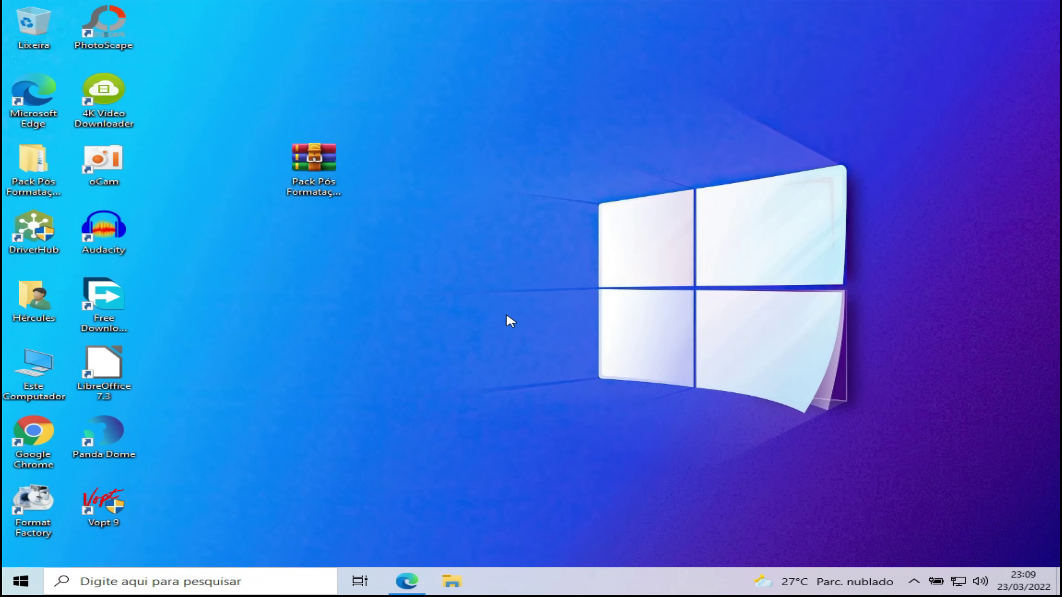
# Launch Vopt 9 from the desktop, allow it to make changes to the device, and set its interface language to Portuguese-Br.
pyautogui.doubleClick(135, 504)
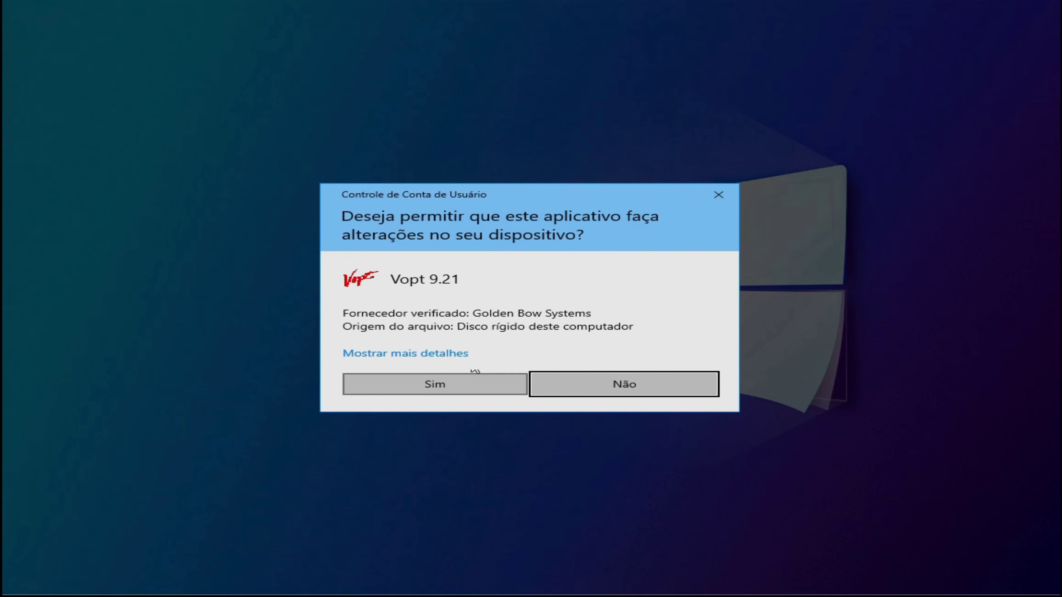
pyautogui.click(444, 386)
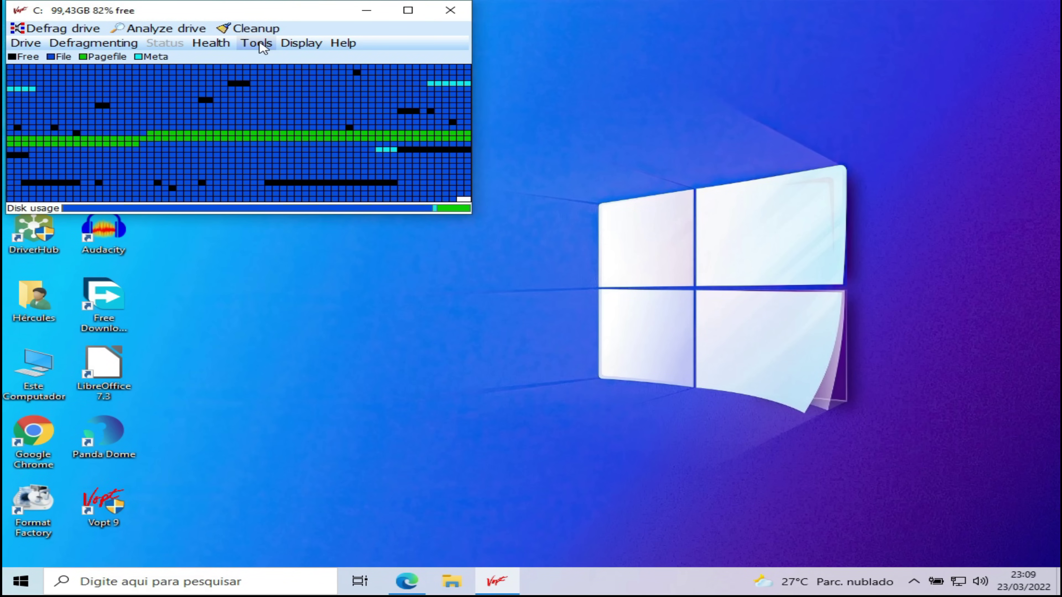
pyautogui.click(302, 46)
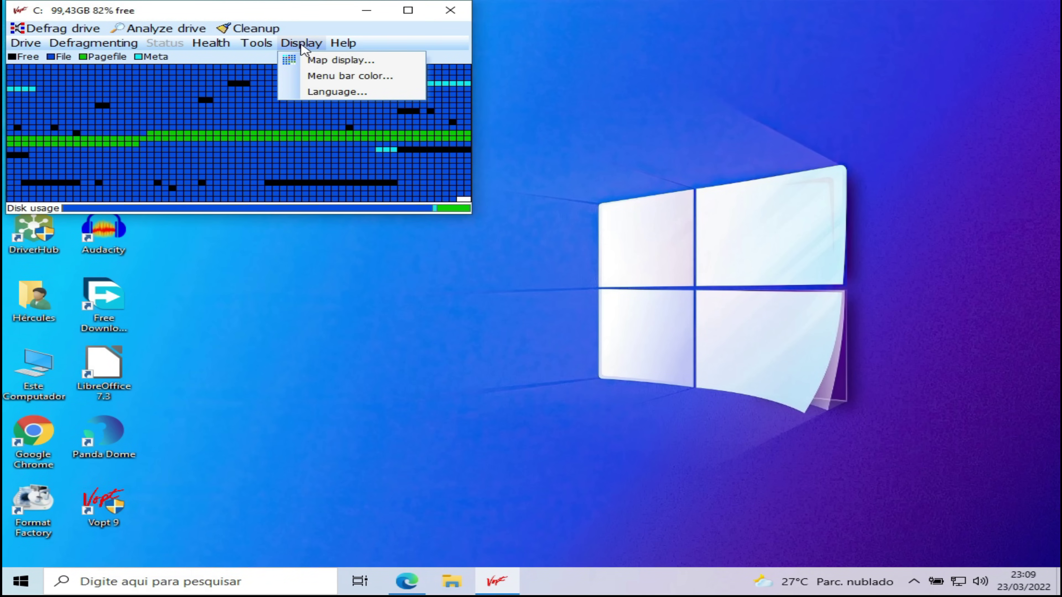
pyautogui.click(341, 92)
pyautogui.scroll(-2, 357, 122)
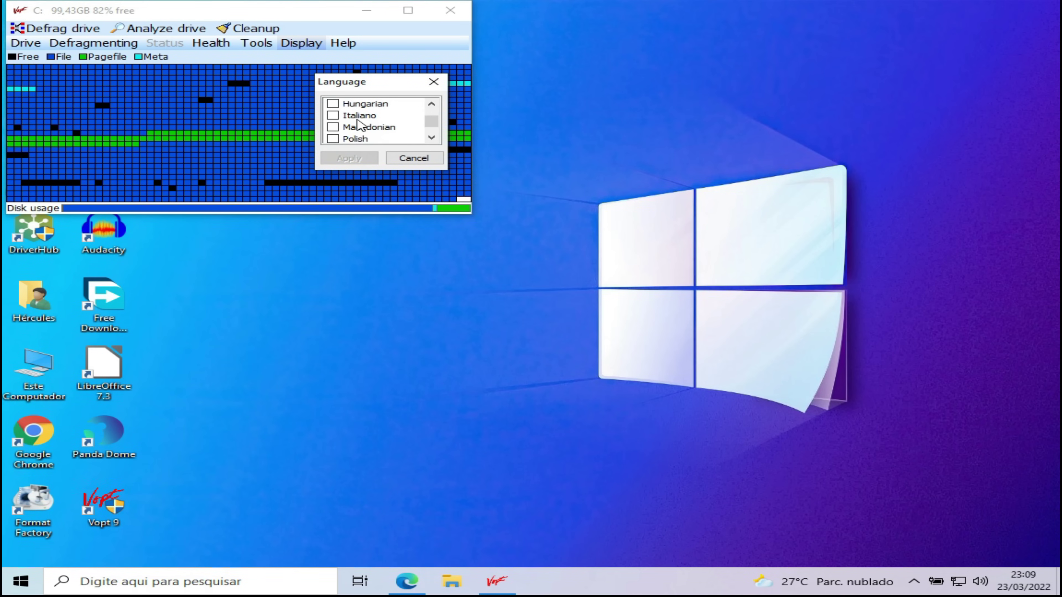
pyautogui.scroll(-1, 363, 136)
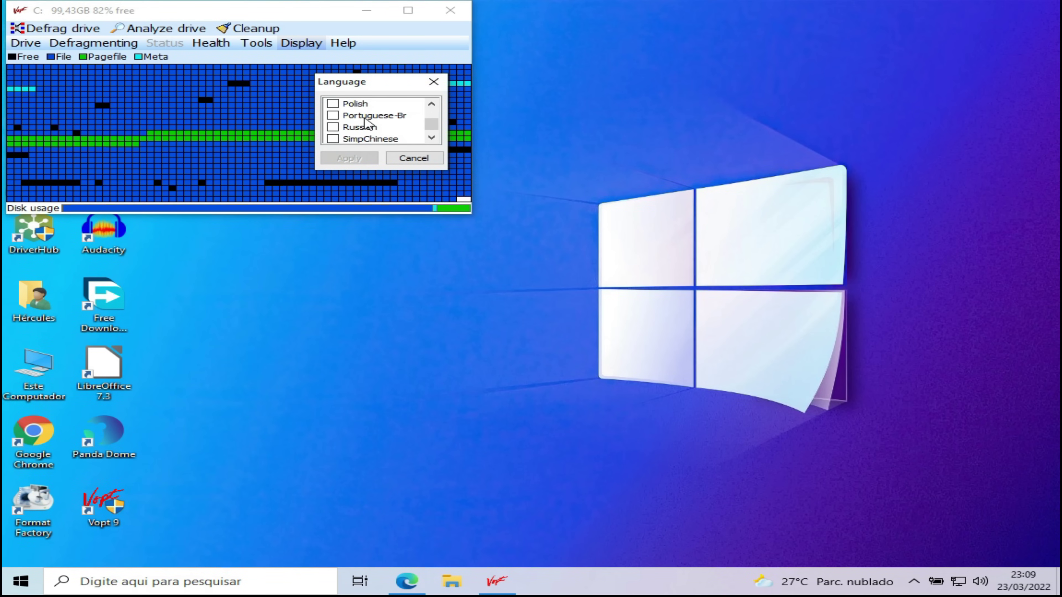
pyautogui.click(364, 116)
pyautogui.click(356, 158)
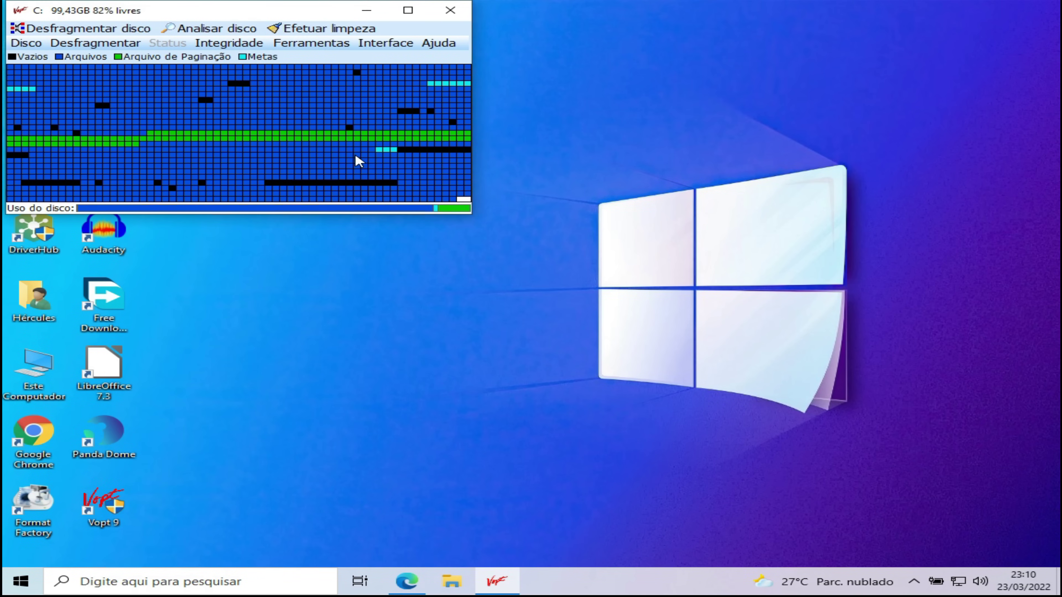
# Defragment drive C: with Vopt, dismiss the Dicas window, and inspect the resulting disk map.
pyautogui.moveTo(203, 12); pyautogui.dragTo(395, 89)
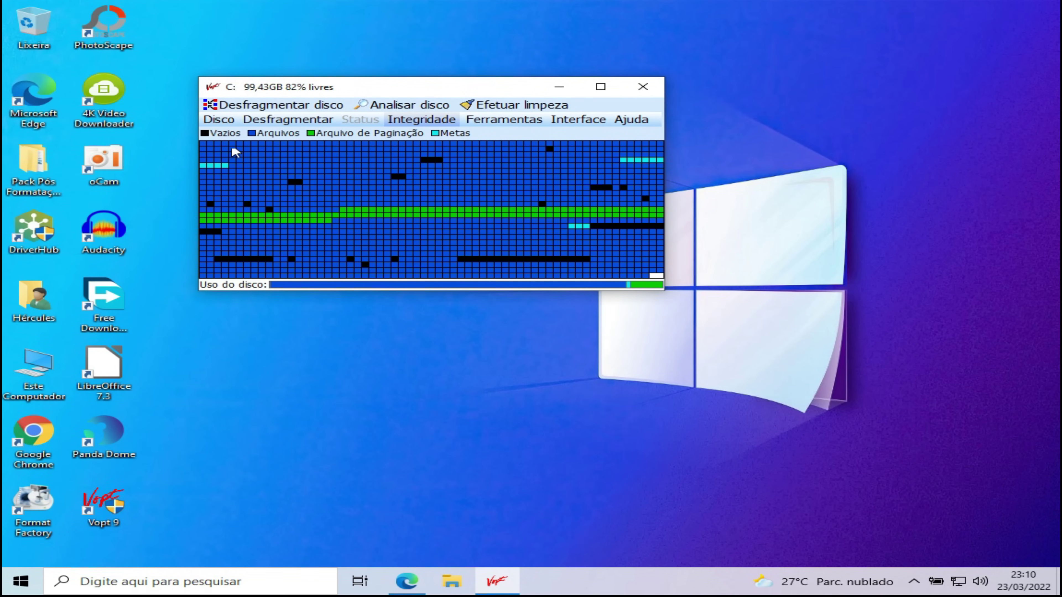
pyautogui.click(278, 108)
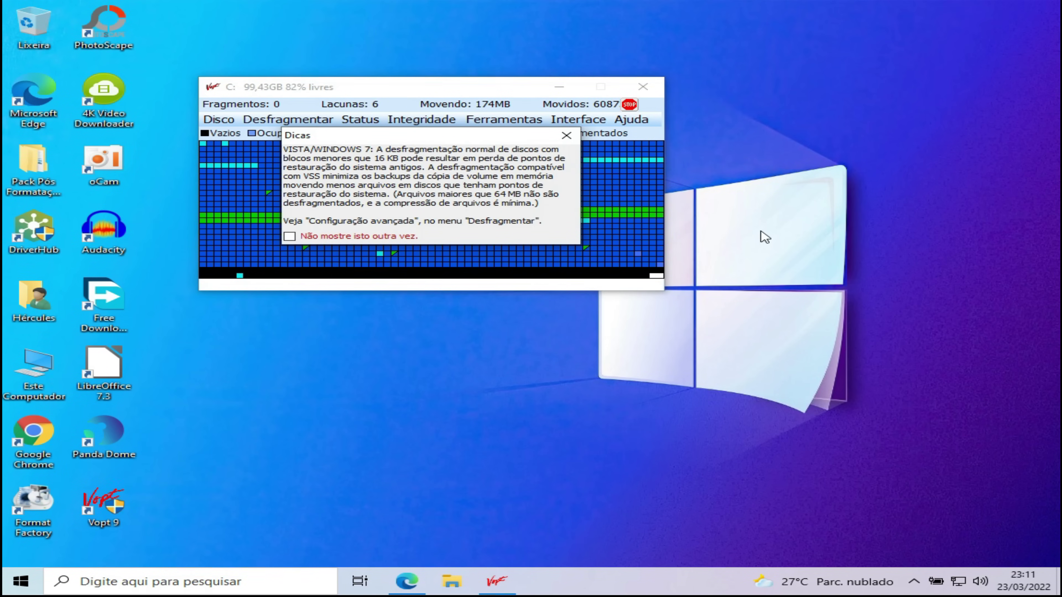
pyautogui.click(566, 135)
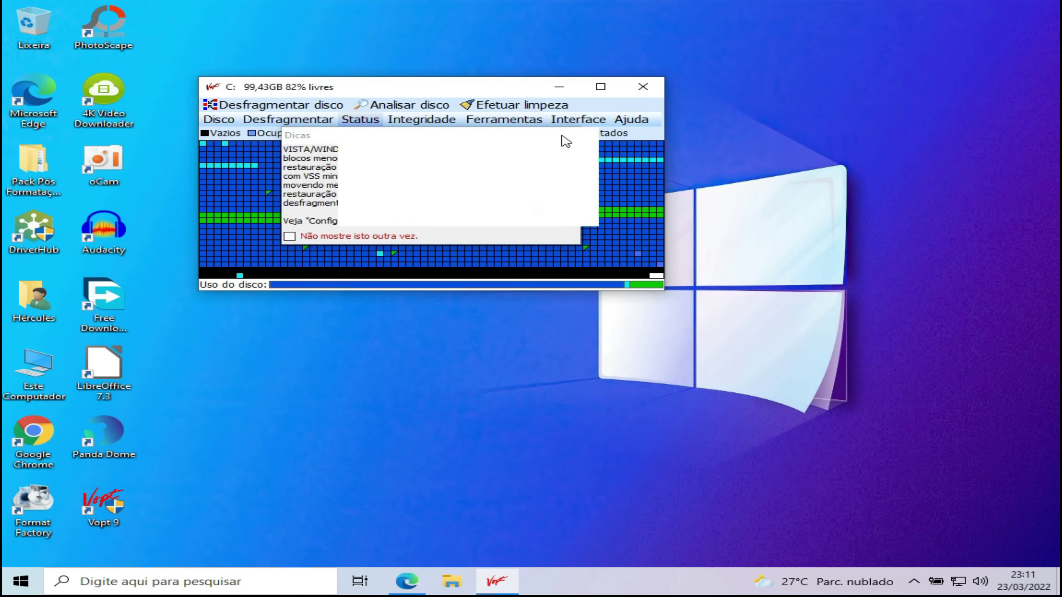
pyautogui.click(422, 119)
pyautogui.moveTo(362, 86); pyautogui.dragTo(376, 90)
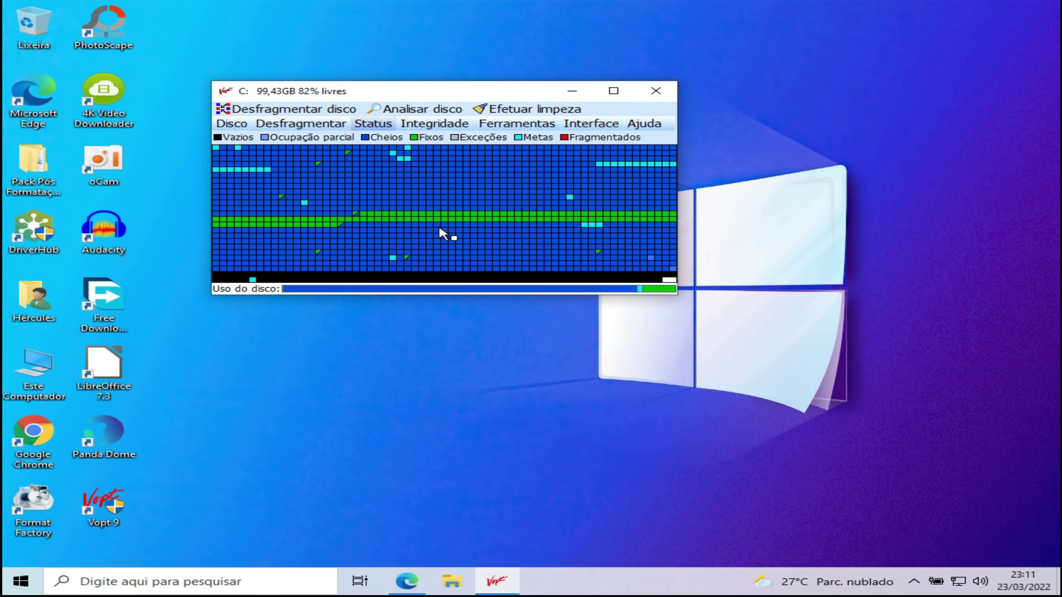
pyautogui.moveTo(442, 232)
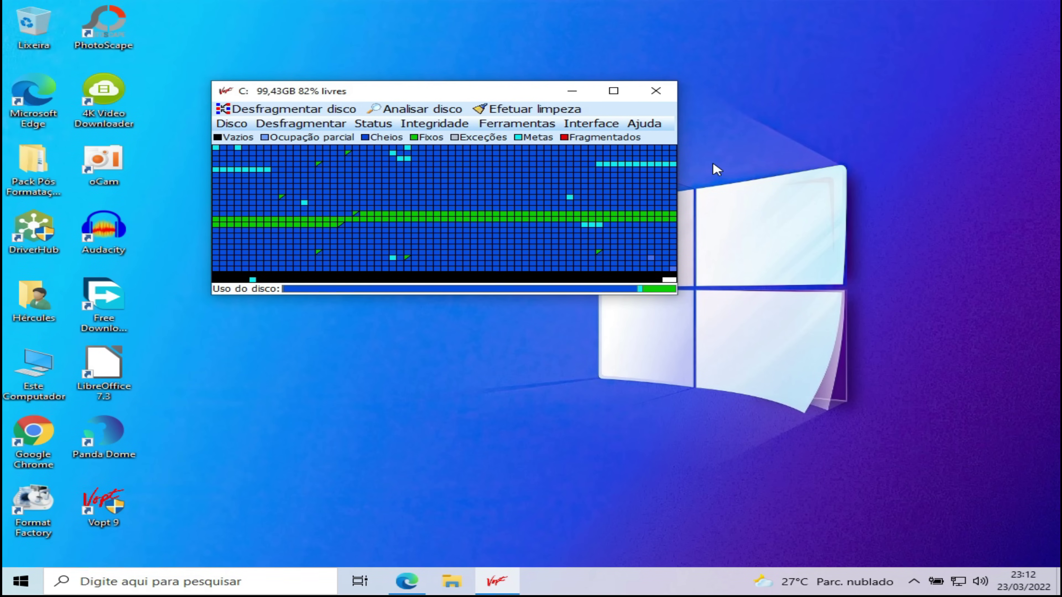
pyautogui.moveTo(435, 95); pyautogui.dragTo(460, 98)
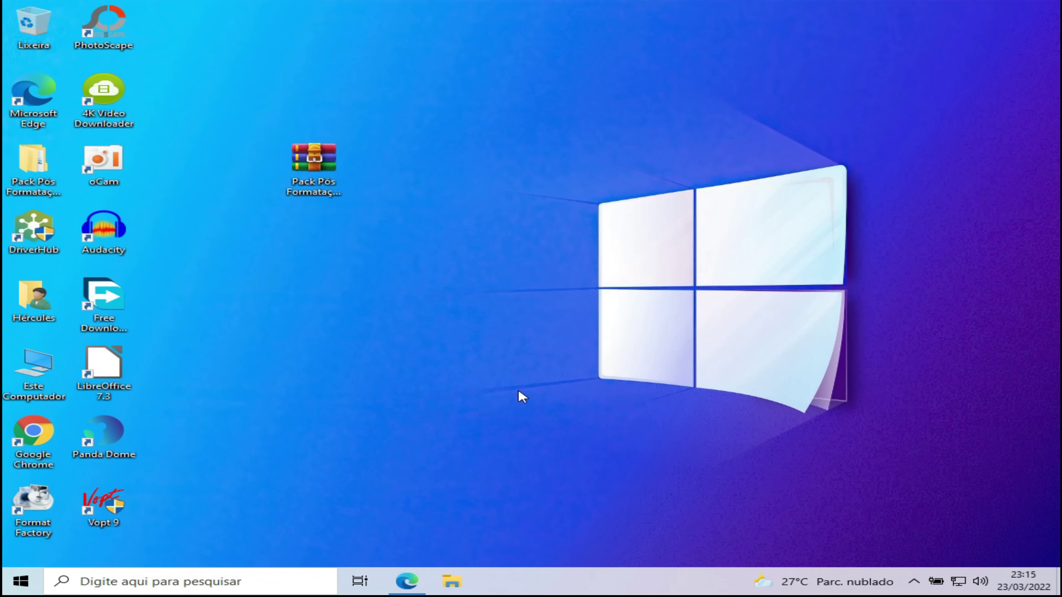
# Launch DriverHub from the desktop, allow it to make changes, view its Instalar drivers page, and close it.
pyautogui.doubleClick(40, 229)
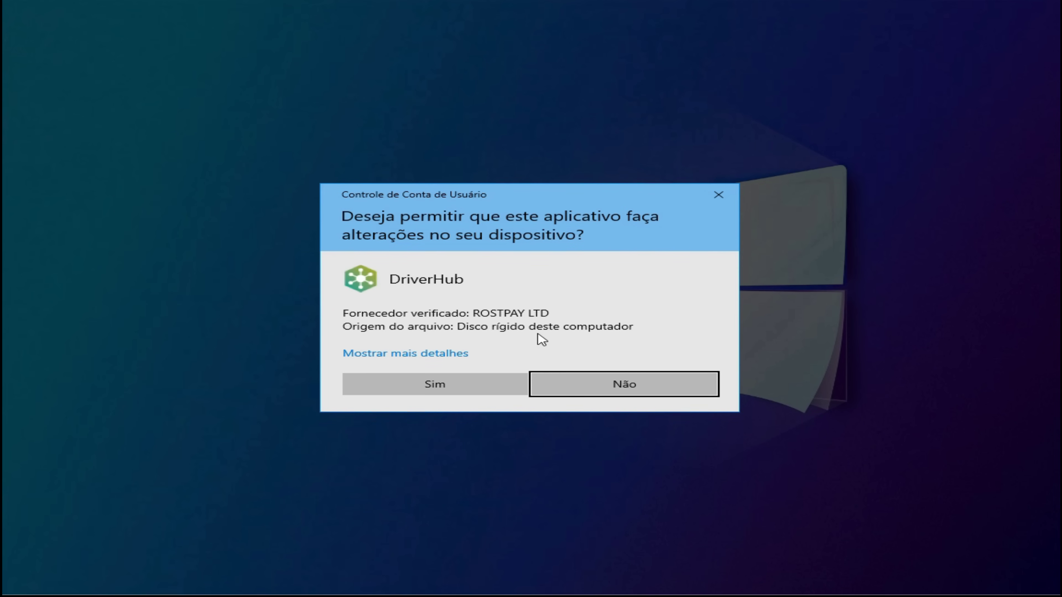
pyautogui.click(457, 388)
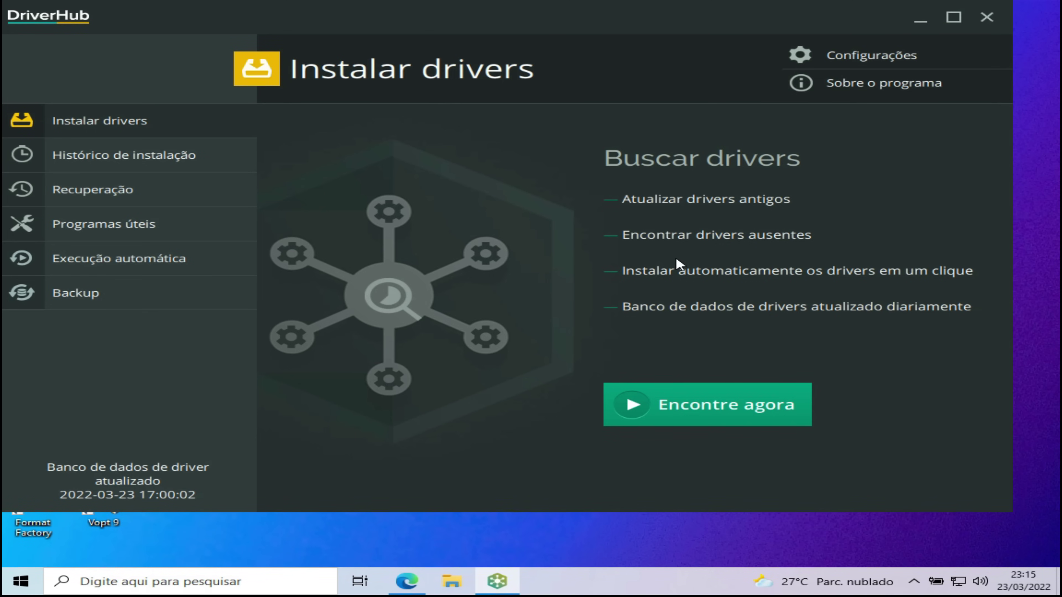
pyautogui.hotkey('alt', 'F4')
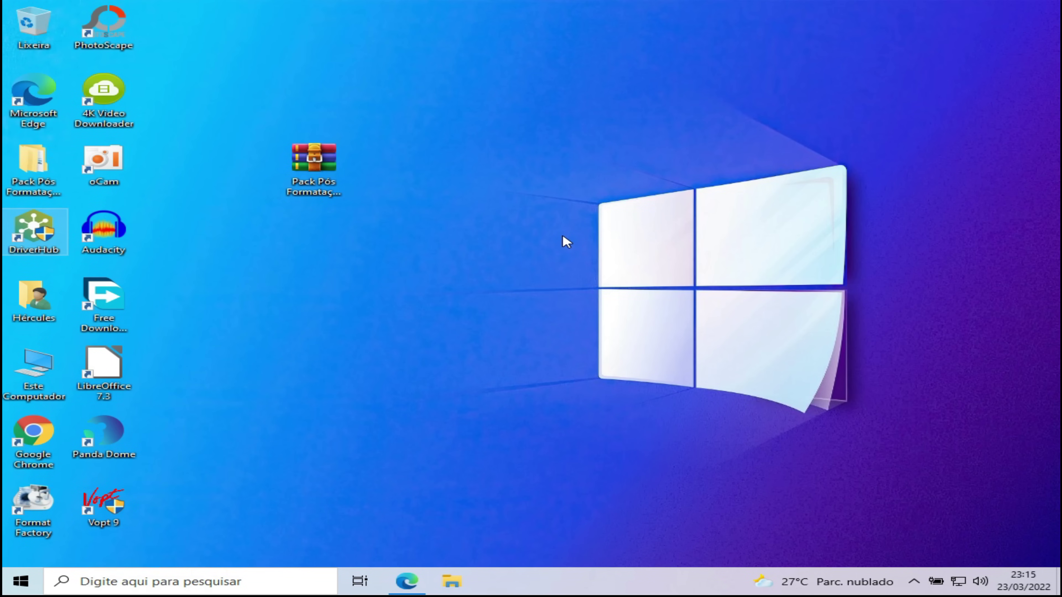
# Hide the Task View button from the taskbar and turn off Notícias e interesses.
pyautogui.click(562, 235)
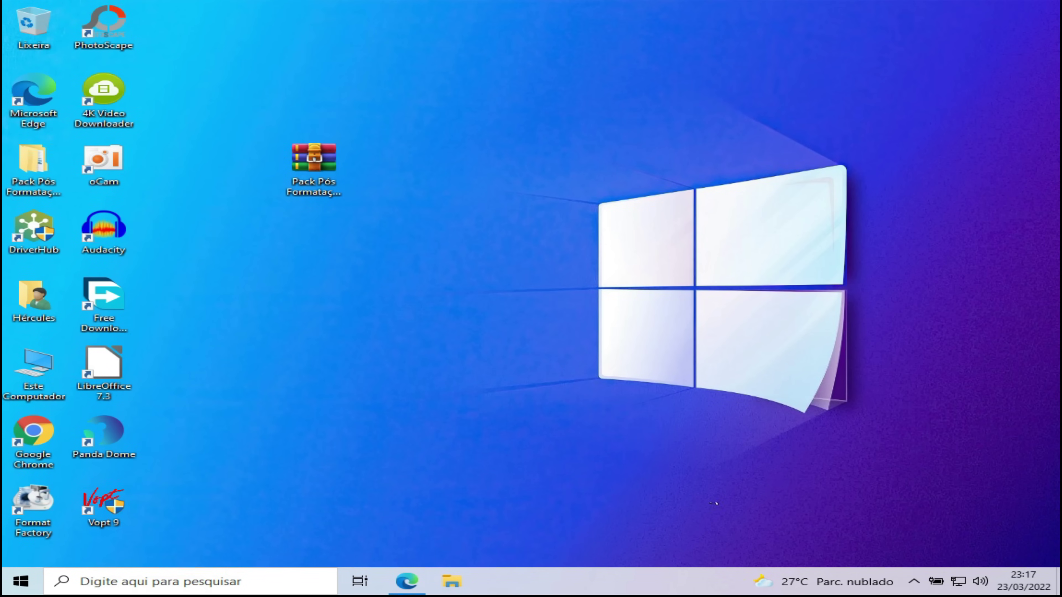
pyautogui.rightClick(631, 585)
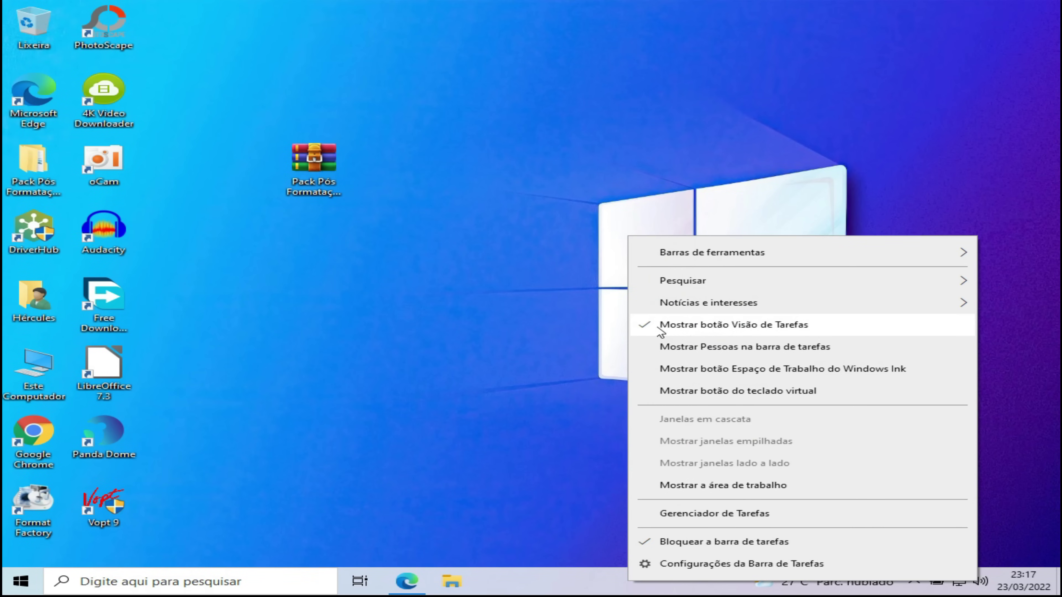
pyautogui.click(672, 329)
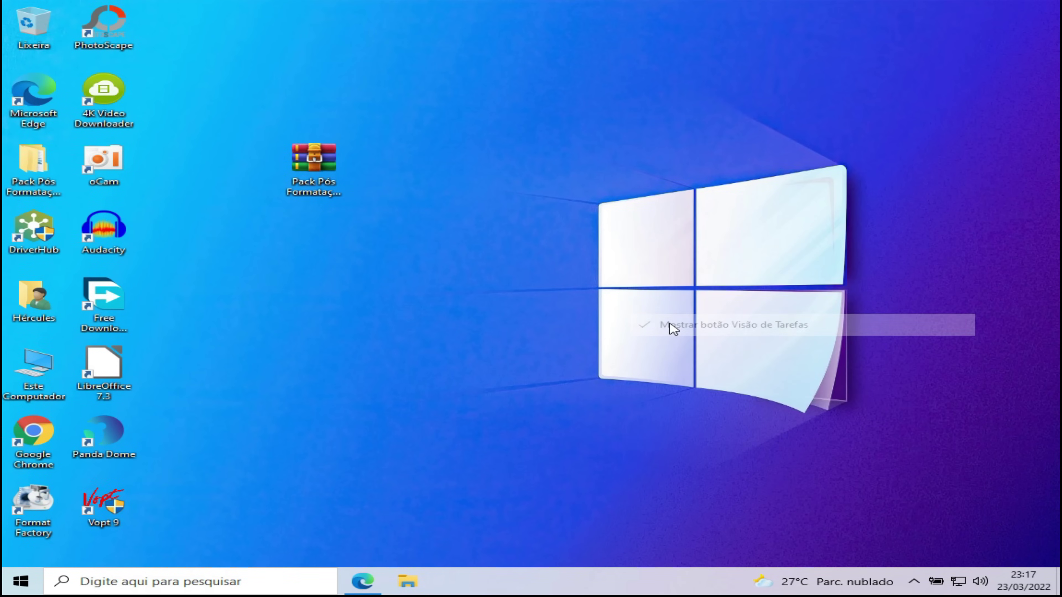
pyautogui.rightClick(656, 585)
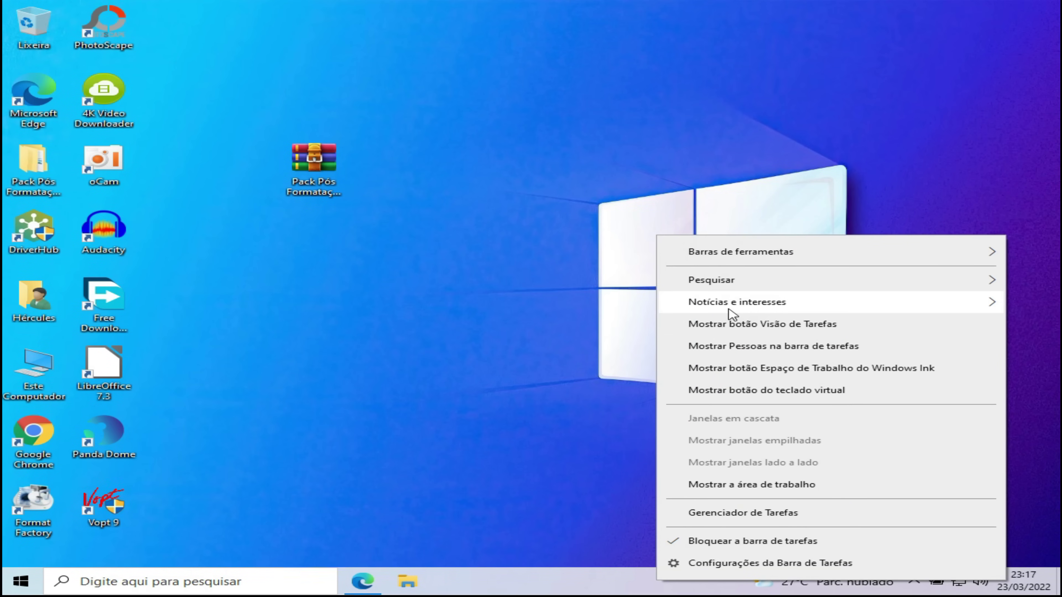
pyautogui.moveTo(732, 309)
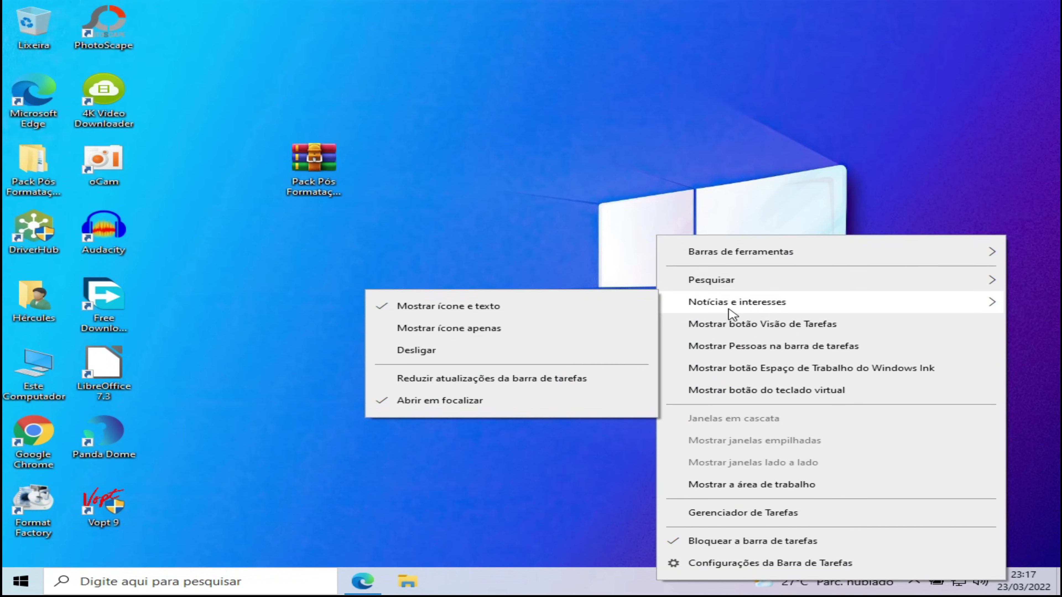
pyautogui.click(441, 352)
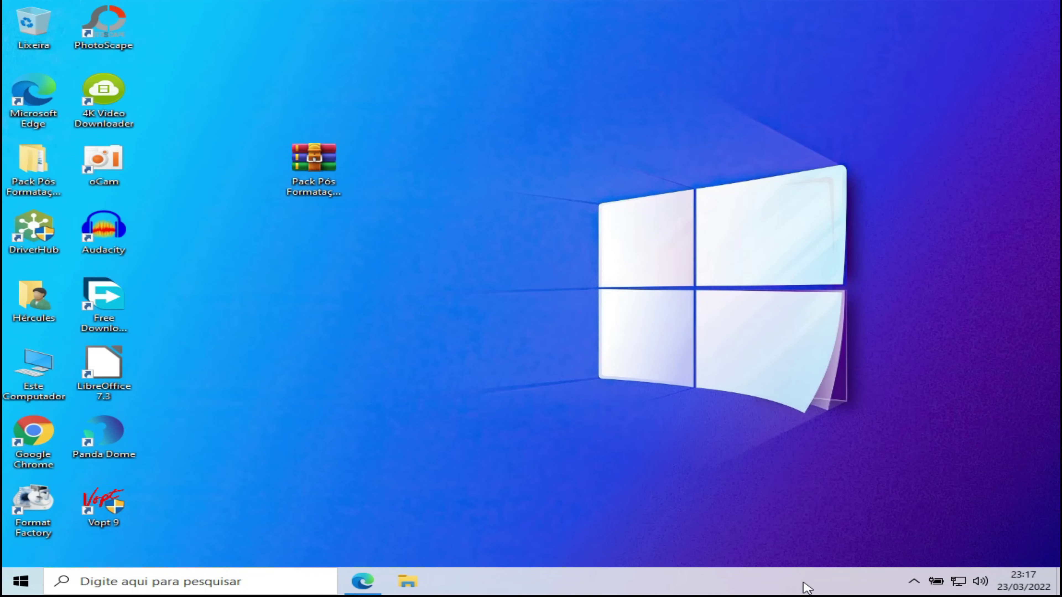
# Unpin Microsoft Edge from the taskbar and close its open Pack Pós Formatação window.
pyautogui.rightClick(357, 589)
pyautogui.click(372, 593)
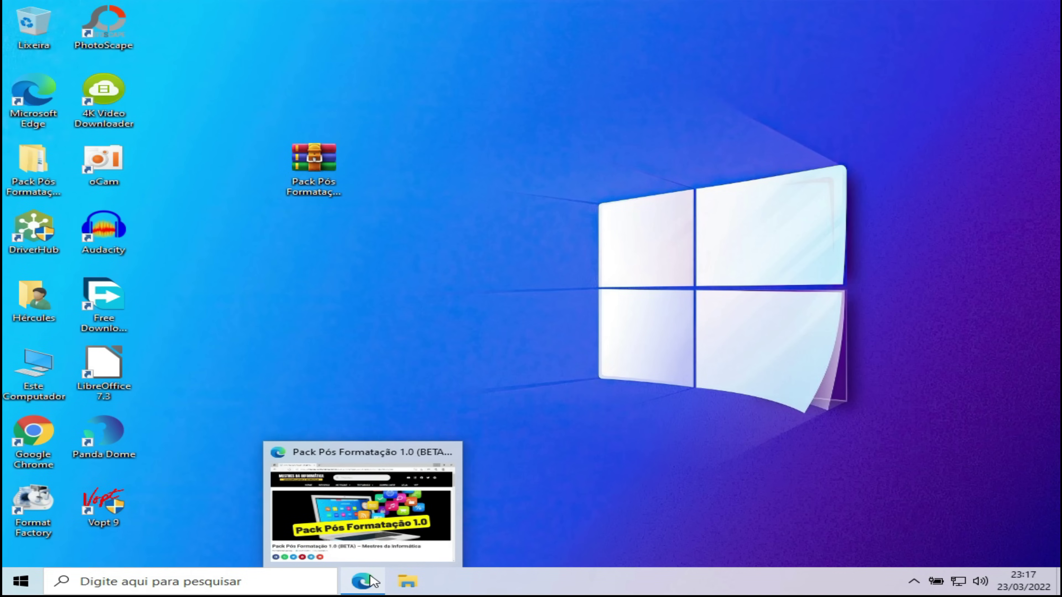
pyautogui.click(449, 452)
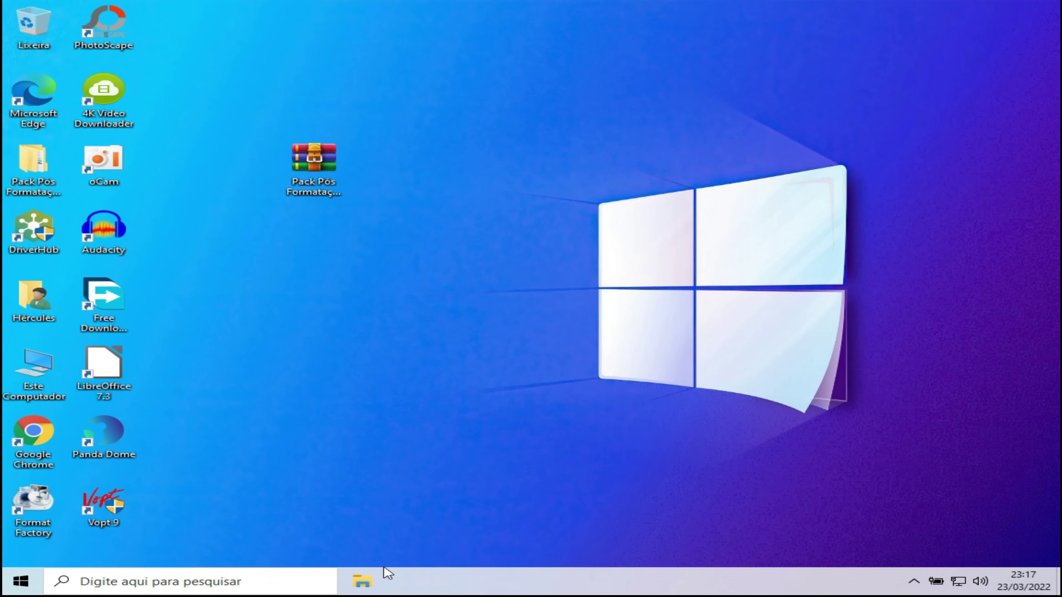
# Reduce the taskbar search box to the search icon only.
pyautogui.rightClick(471, 579)
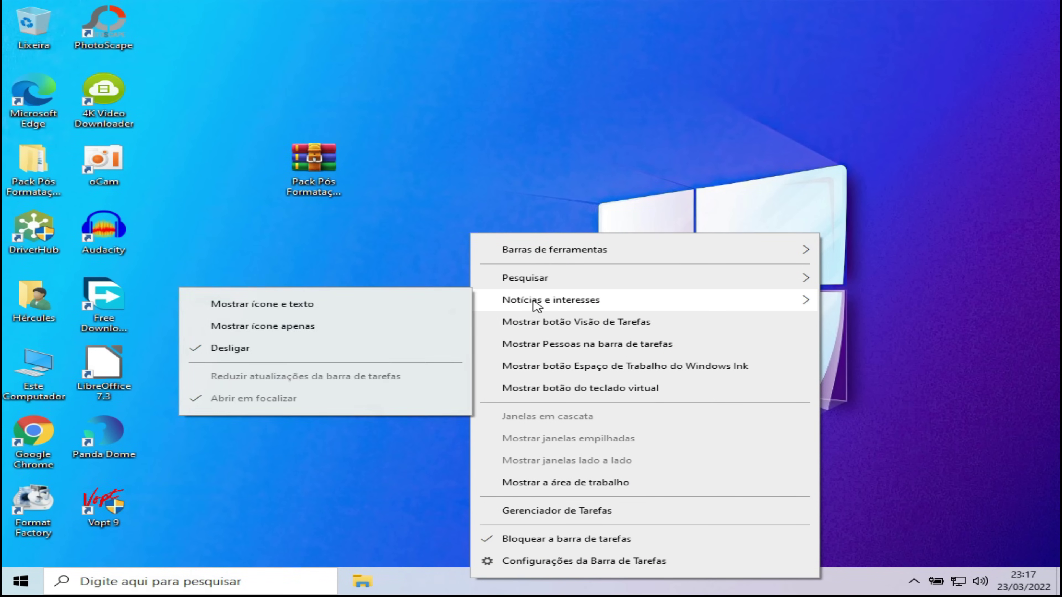
pyautogui.moveTo(540, 286)
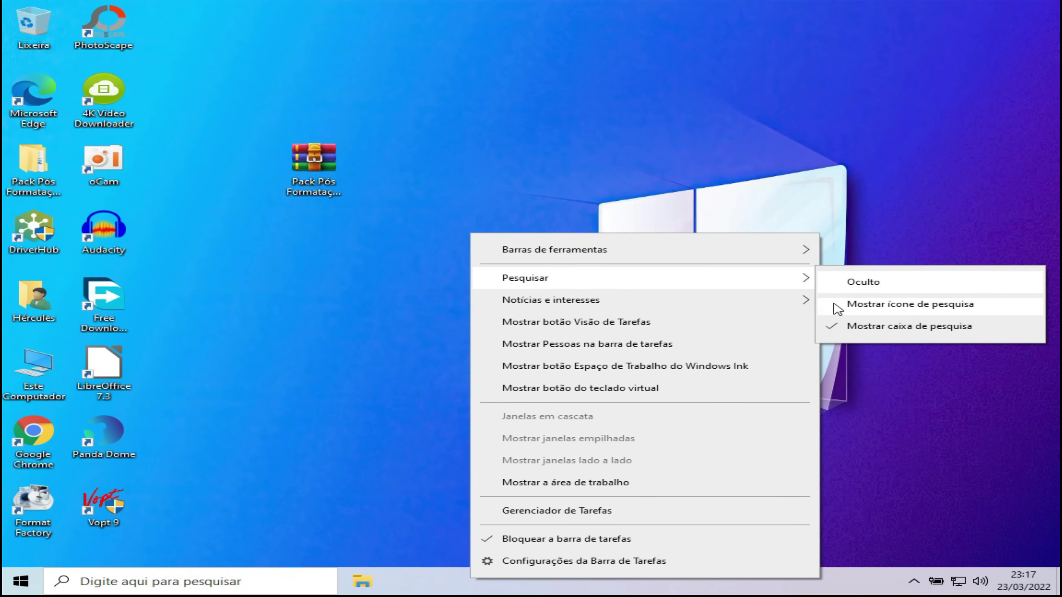
pyautogui.click(861, 312)
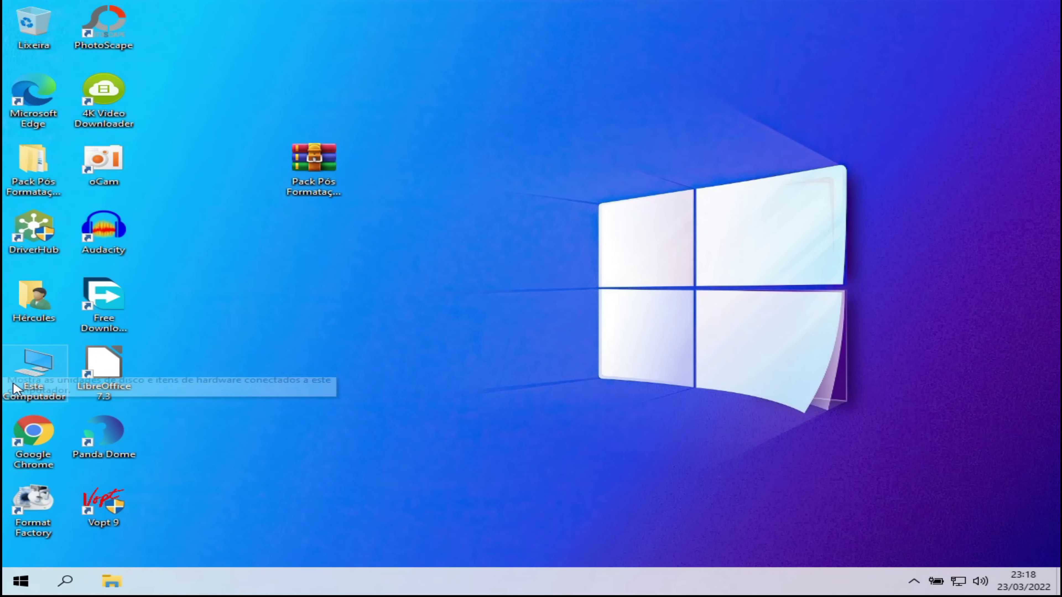
# Open the Desempenho settings in the advanced system settings, starting from the properties of Este Computador.
pyautogui.rightClick(33, 364)
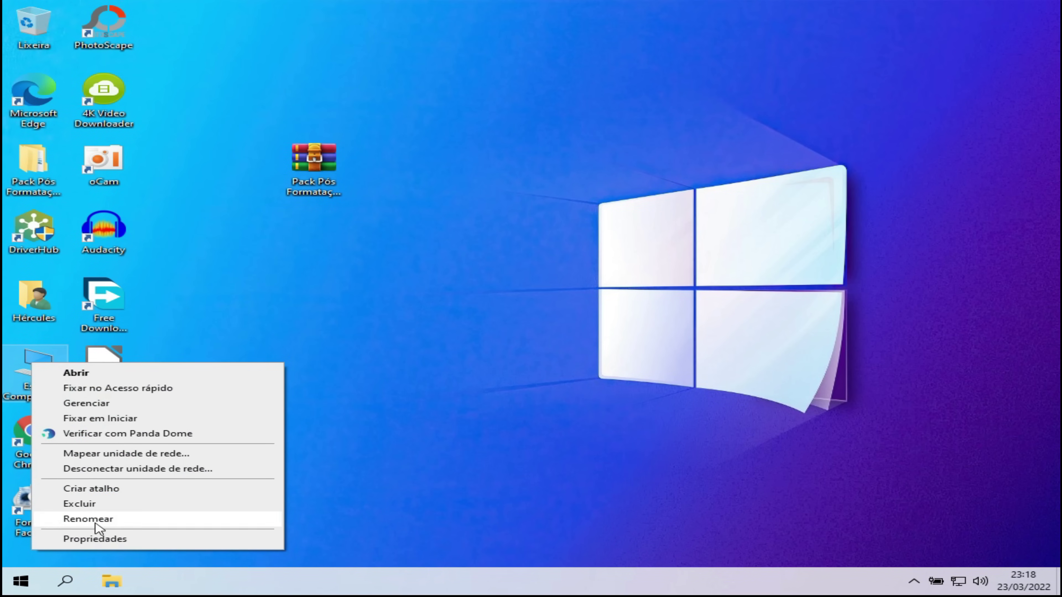
pyautogui.click(125, 539)
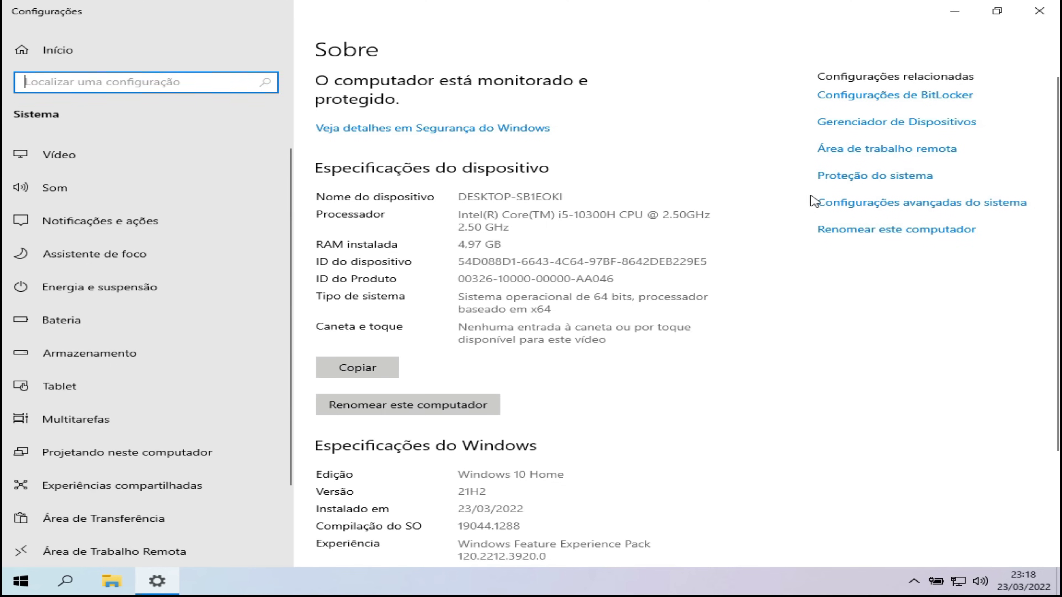
pyautogui.click(919, 208)
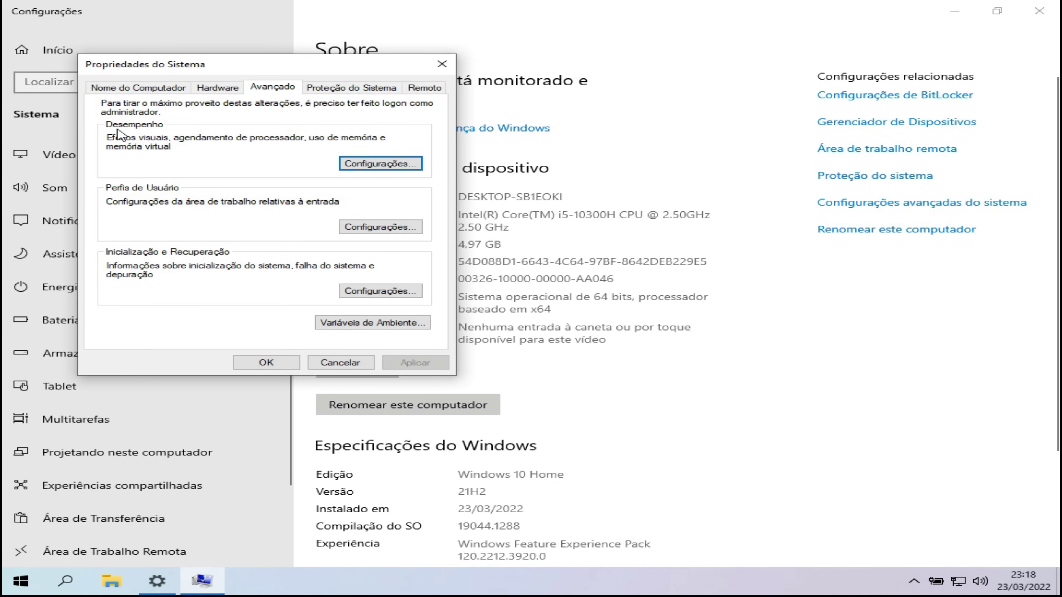
pyautogui.click(371, 160)
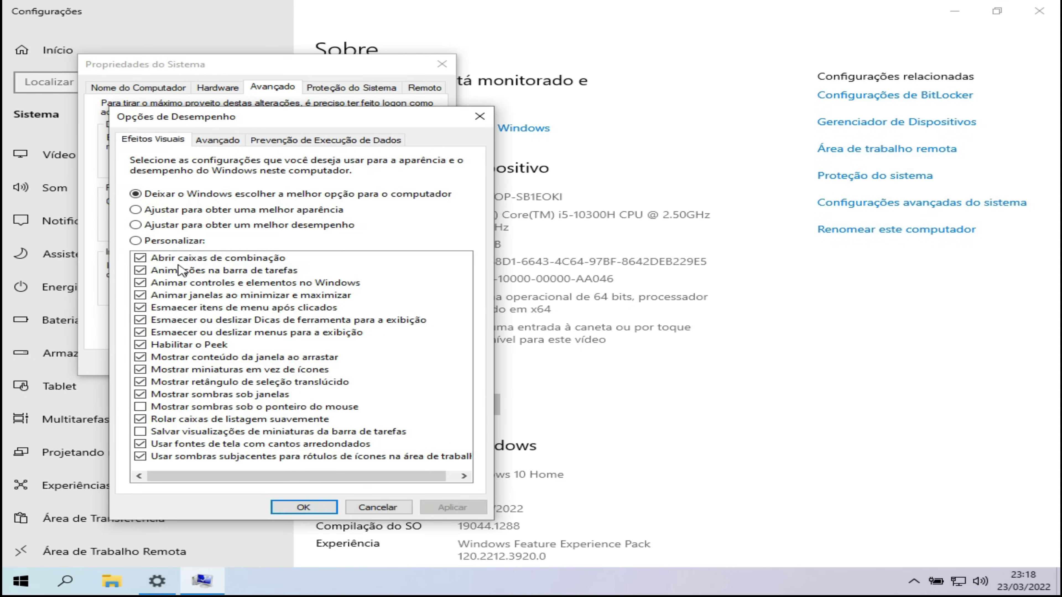
# Disable the seven visual effects from Abrir caixas de combinação through Esmaecer ou deslizar menus para a exibição, apply the change, and close all settings windows.
pyautogui.click(141, 259)
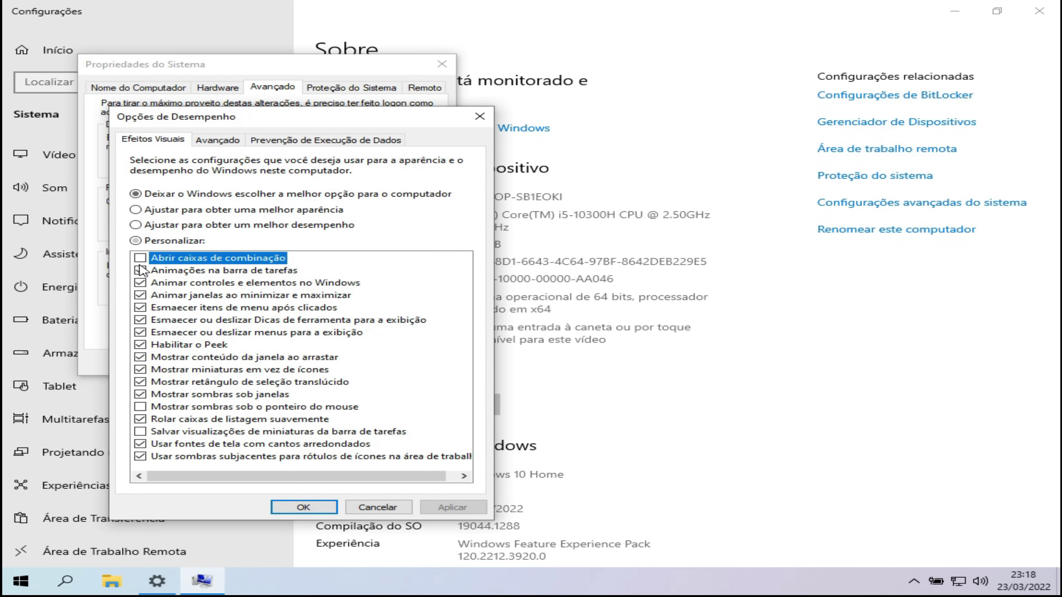
pyautogui.click(140, 270)
pyautogui.click(140, 283)
pyautogui.click(141, 295)
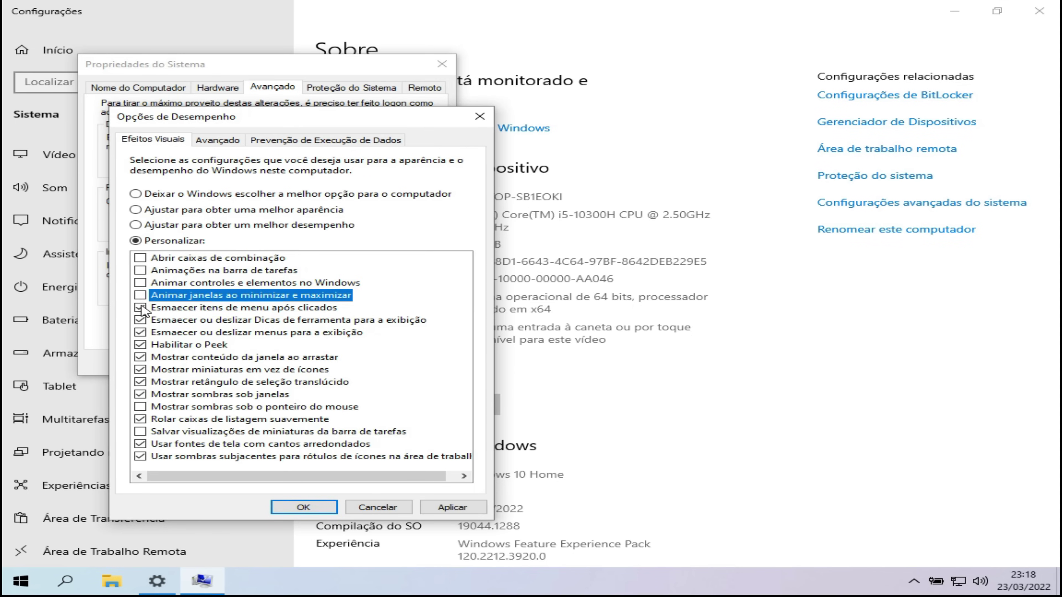
pyautogui.click(141, 308)
pyautogui.click(141, 320)
pyautogui.click(141, 332)
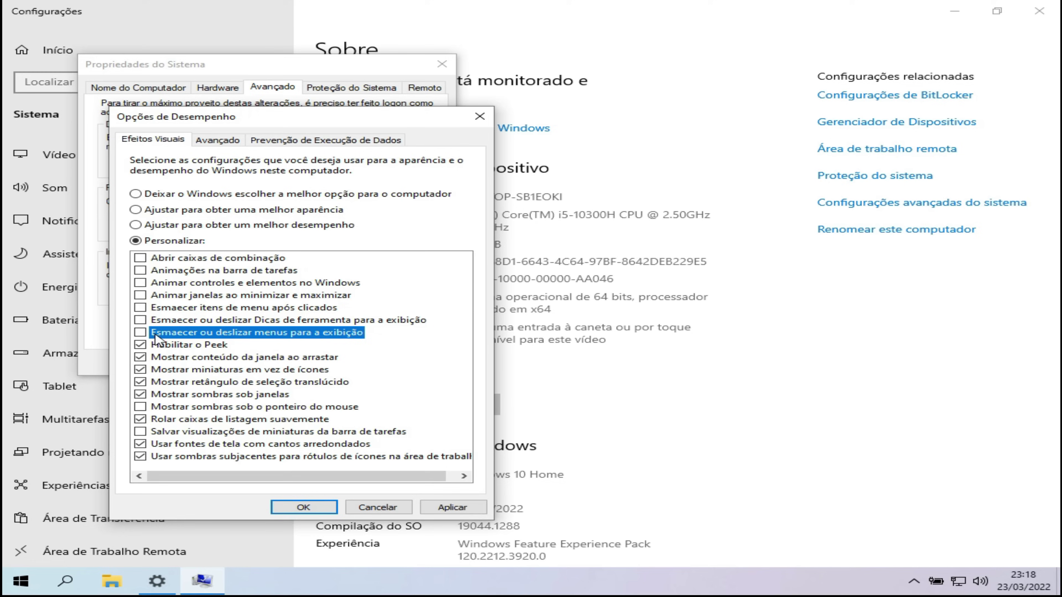
pyautogui.click(455, 508)
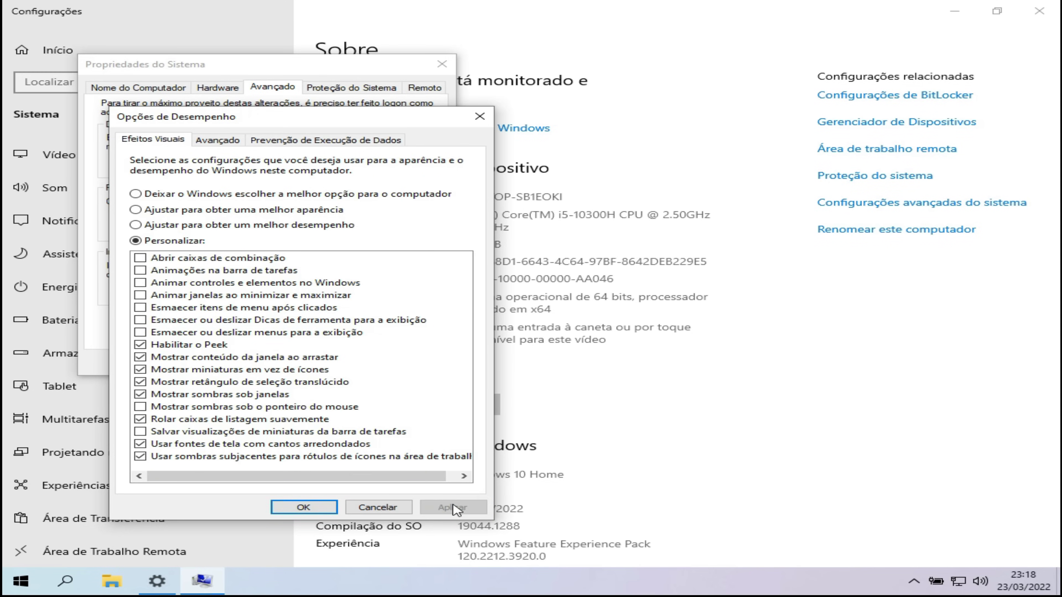
pyautogui.click(308, 507)
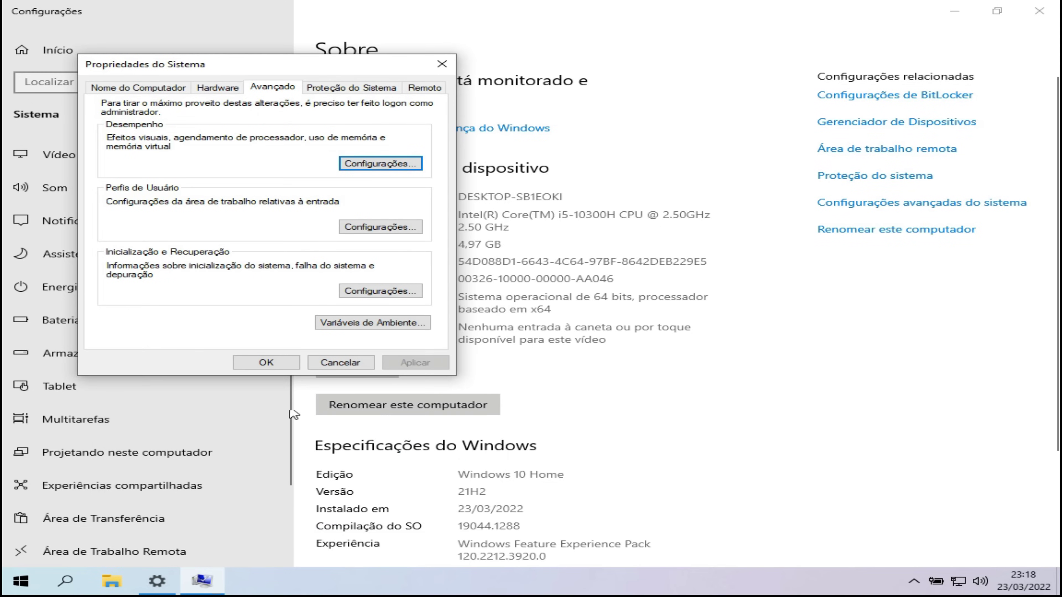
pyautogui.click(266, 362)
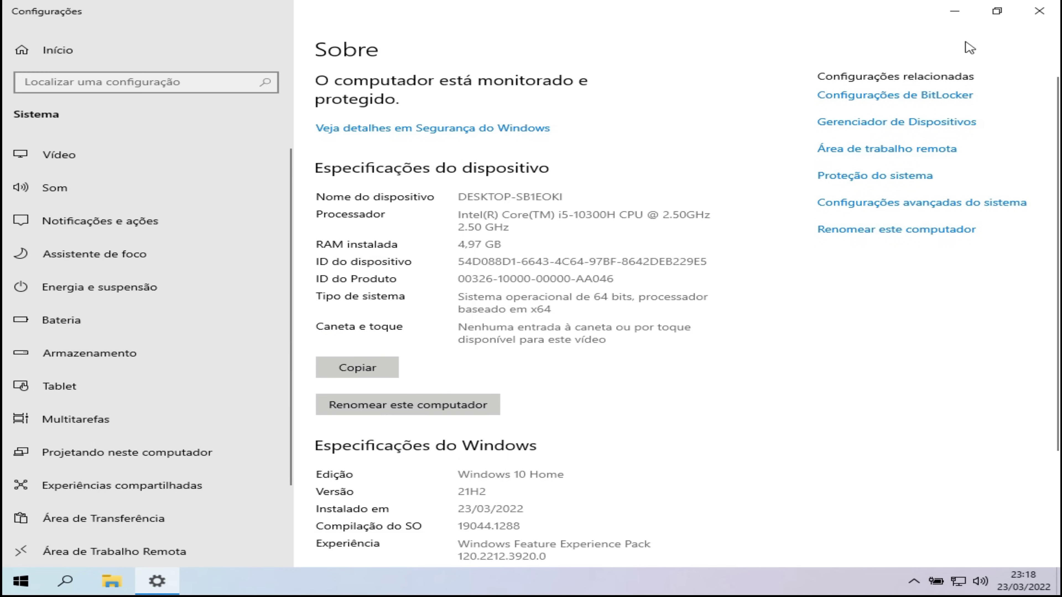
pyautogui.click(1039, 11)
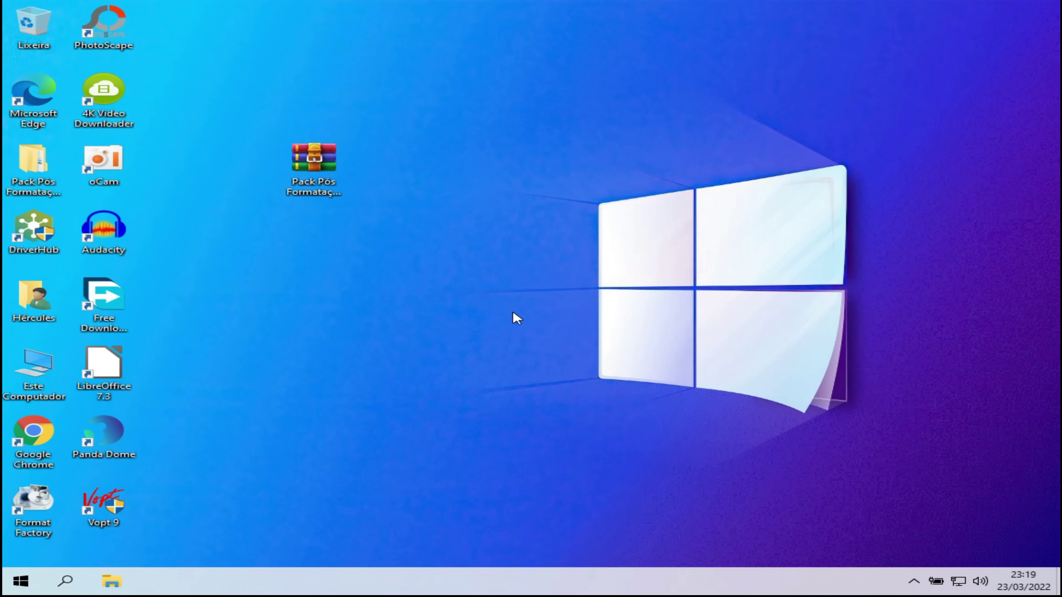
# View the cleaned-up Start menu, open the user's personal folder from the desktop, and close it.
pyautogui.click(20, 581)
pyautogui.click(679, 298)
pyautogui.click(25, 581)
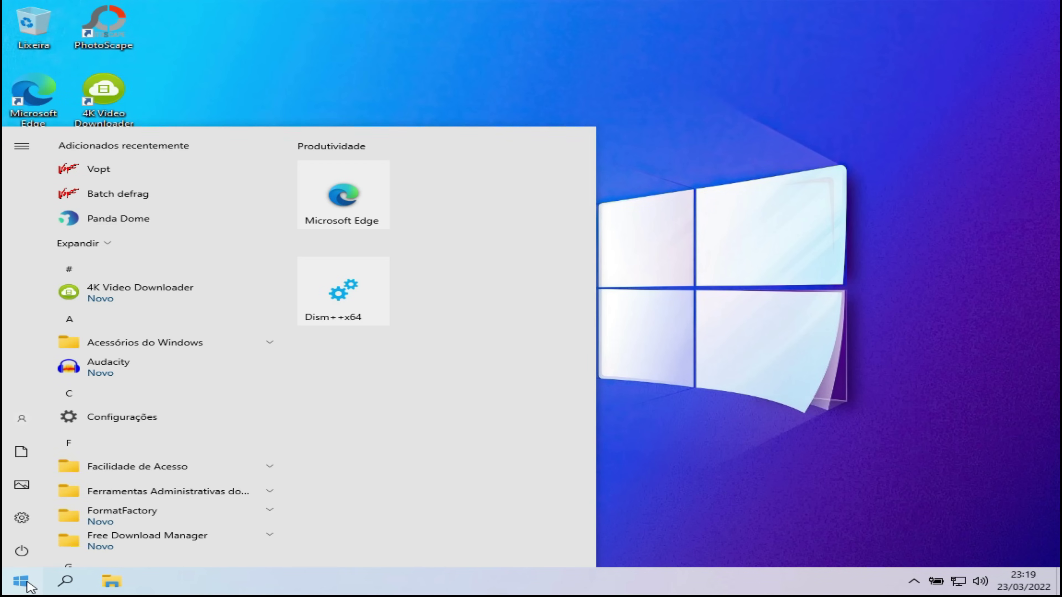
pyautogui.click(621, 363)
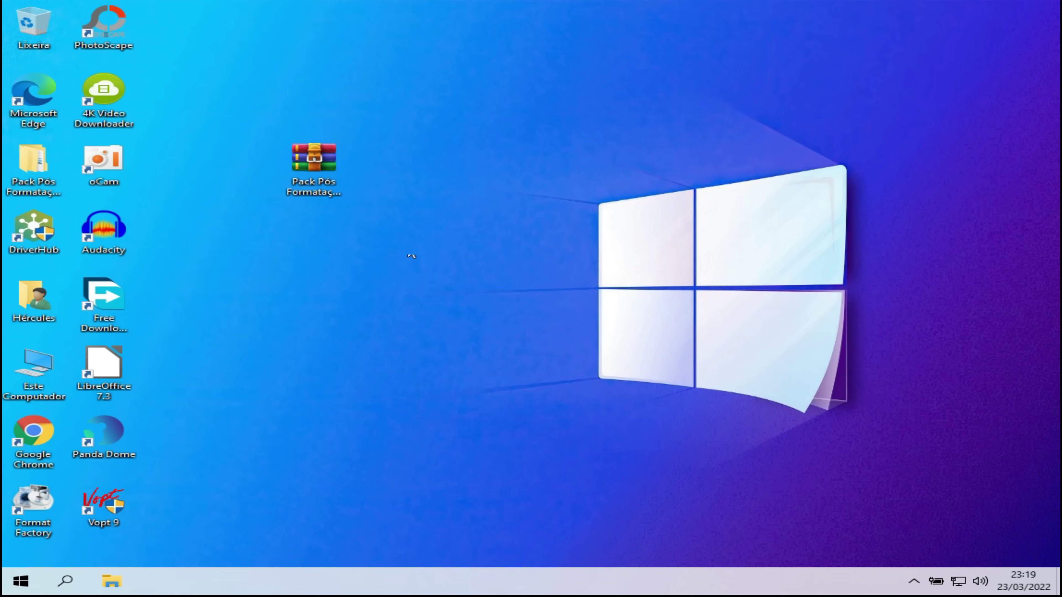
pyautogui.doubleClick(34, 297)
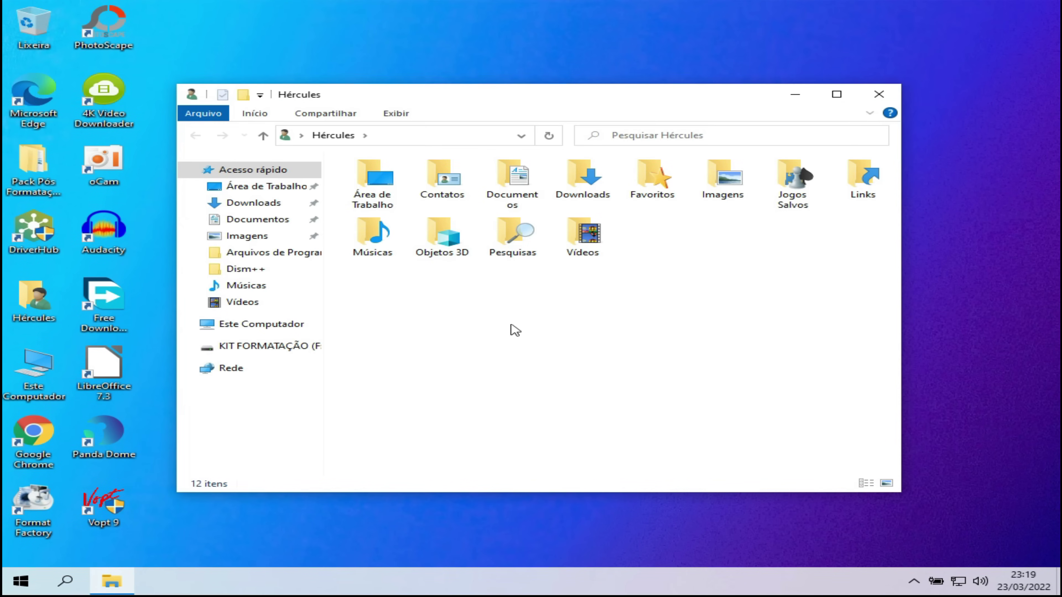
pyautogui.click(878, 96)
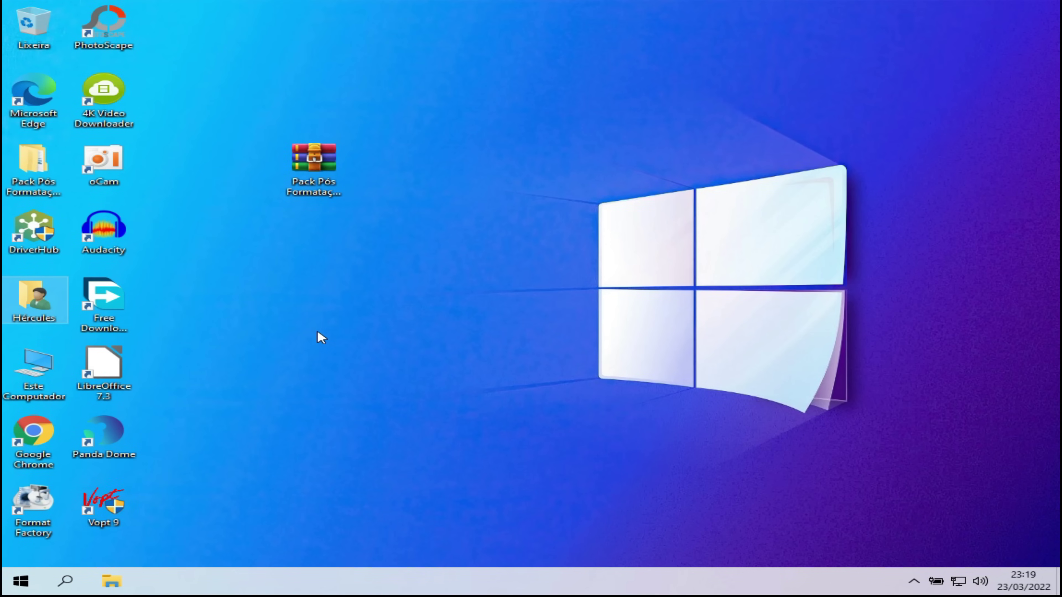
# Pin 4K Video Downloader, Audacity, Free Download Manager and LibreOffice to Start, and check their tiles.
pyautogui.rightClick(102, 96)
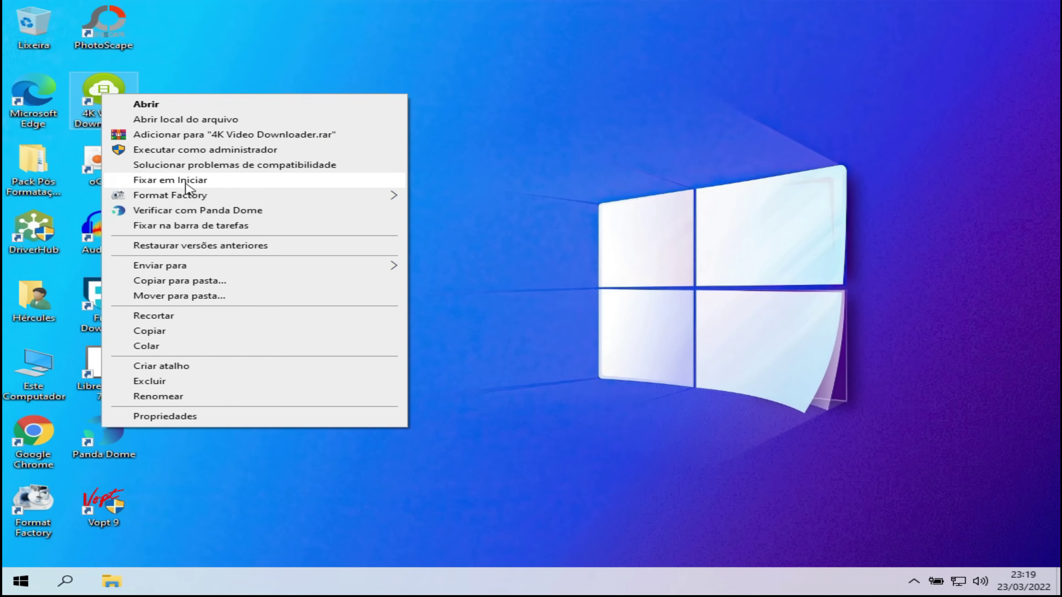
pyautogui.click(104, 368)
pyautogui.click(20, 580)
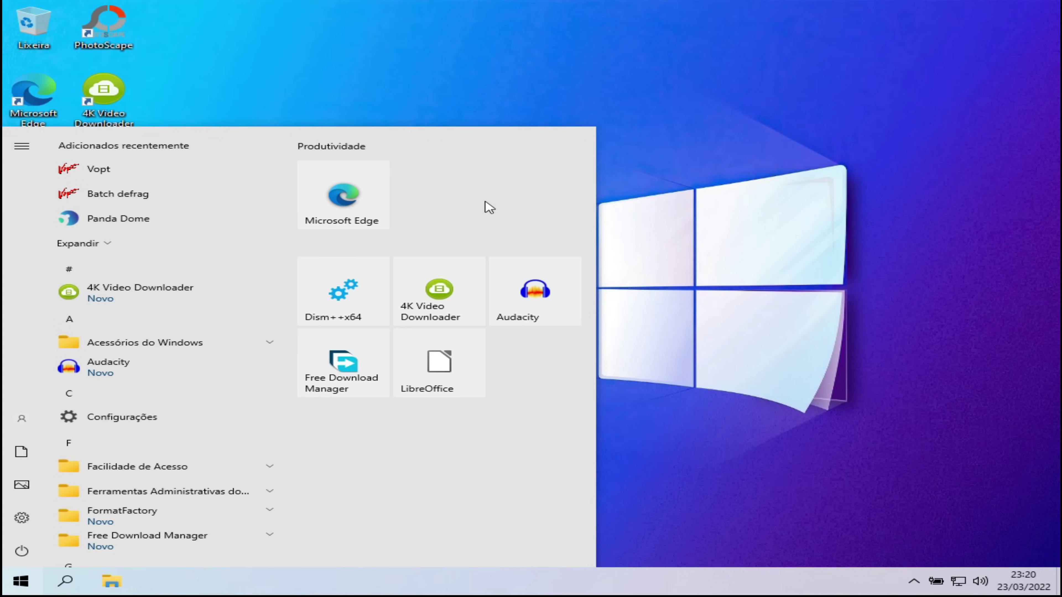
pyautogui.click(670, 260)
pyautogui.click(670, 259)
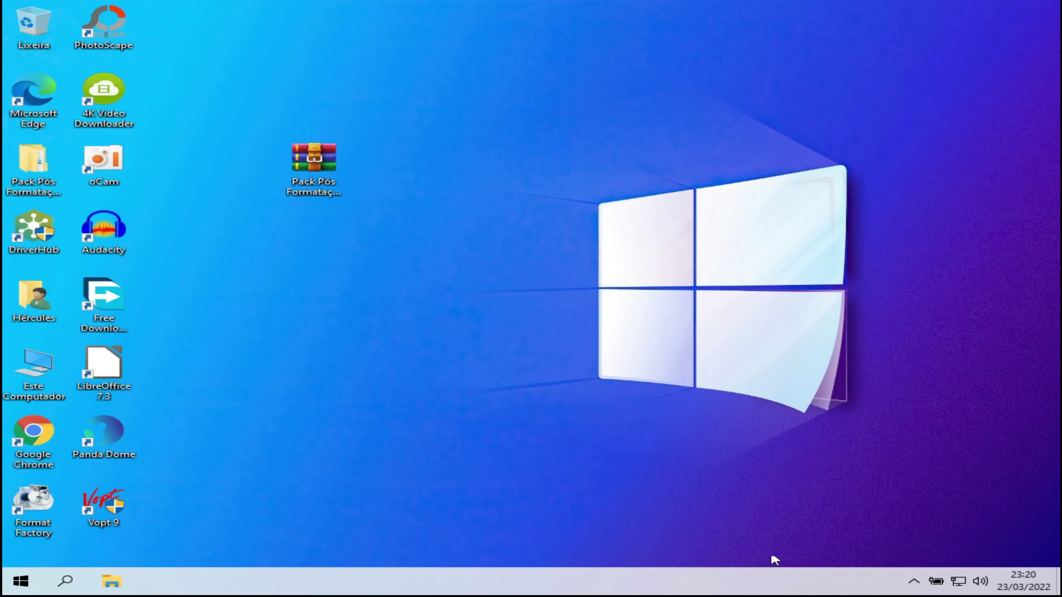